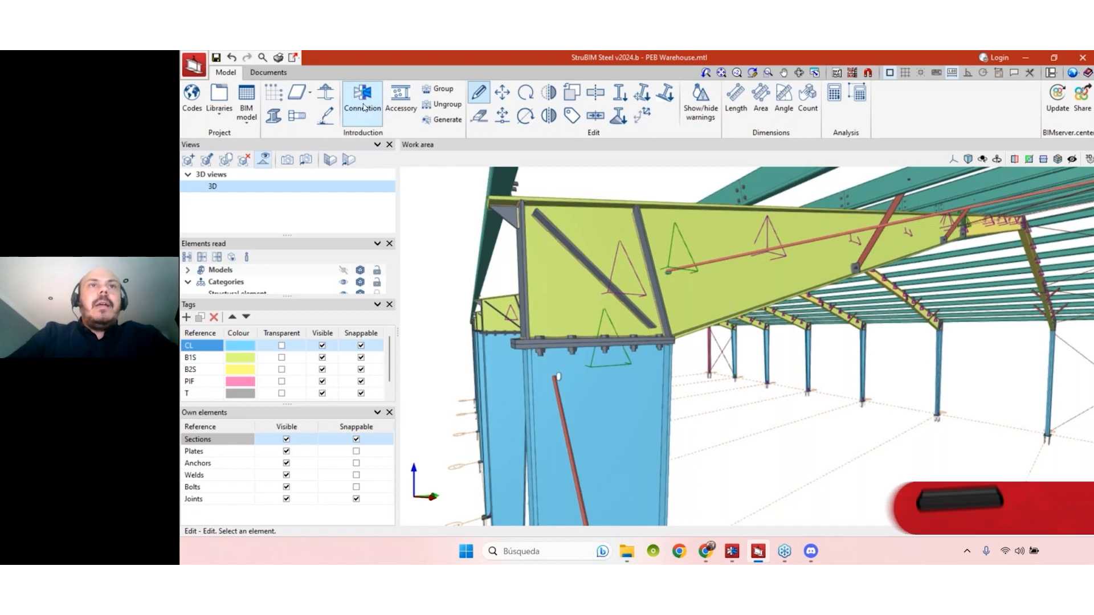
- Switch to CYPE Connect, accept the Node 3 edit and select Node 2 to view its geometry in 3D
{"action": "left_click", "coordinate": [732, 551]}
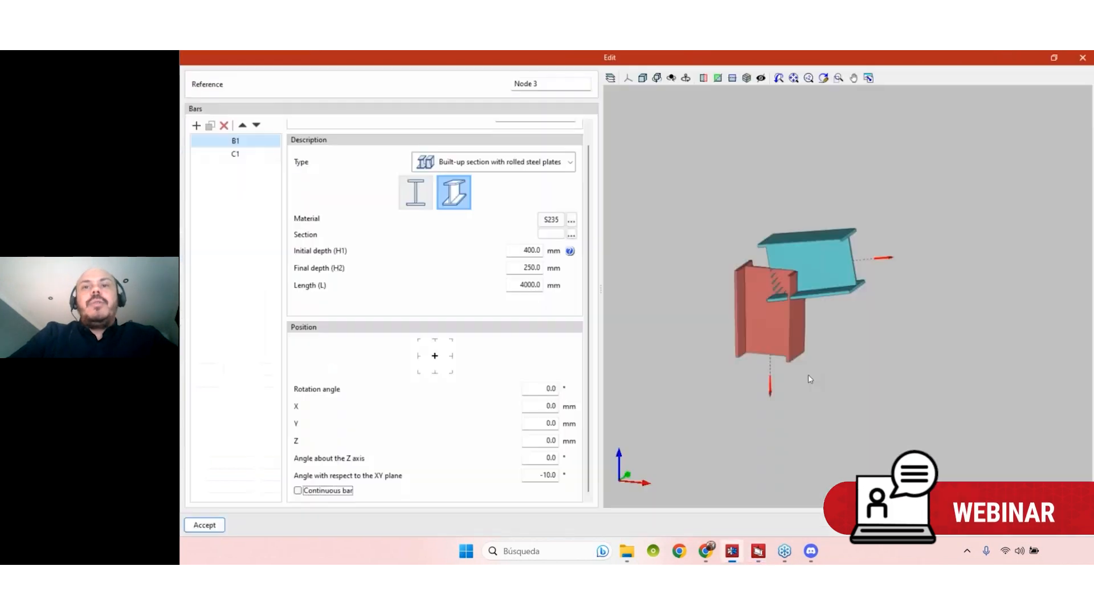
{"action": "left_click", "coordinate": [216, 529]}
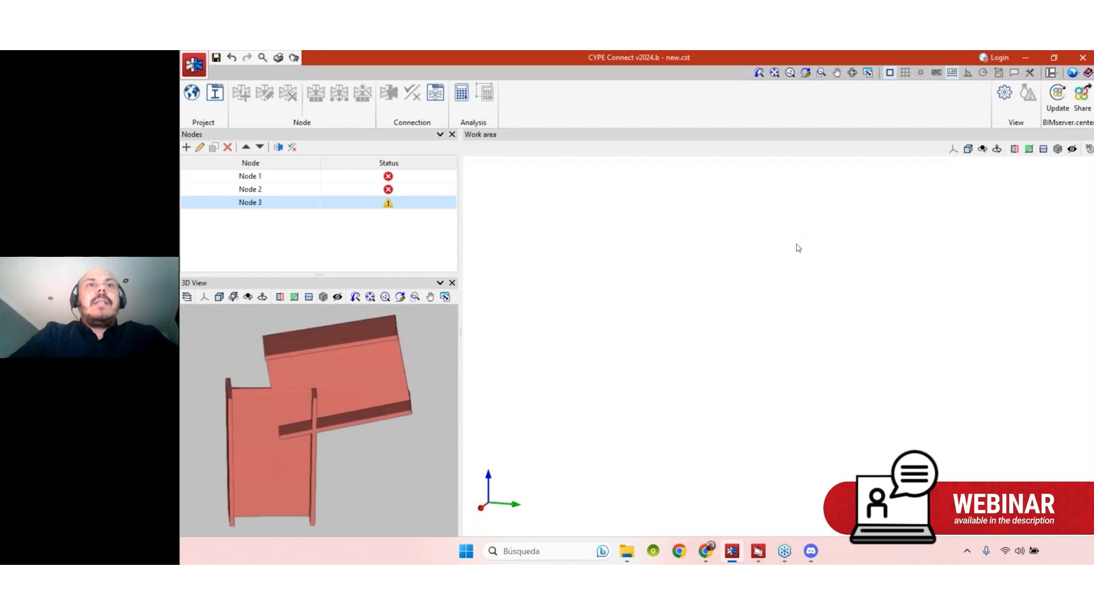
{"action": "left_click", "coordinate": [265, 190]}
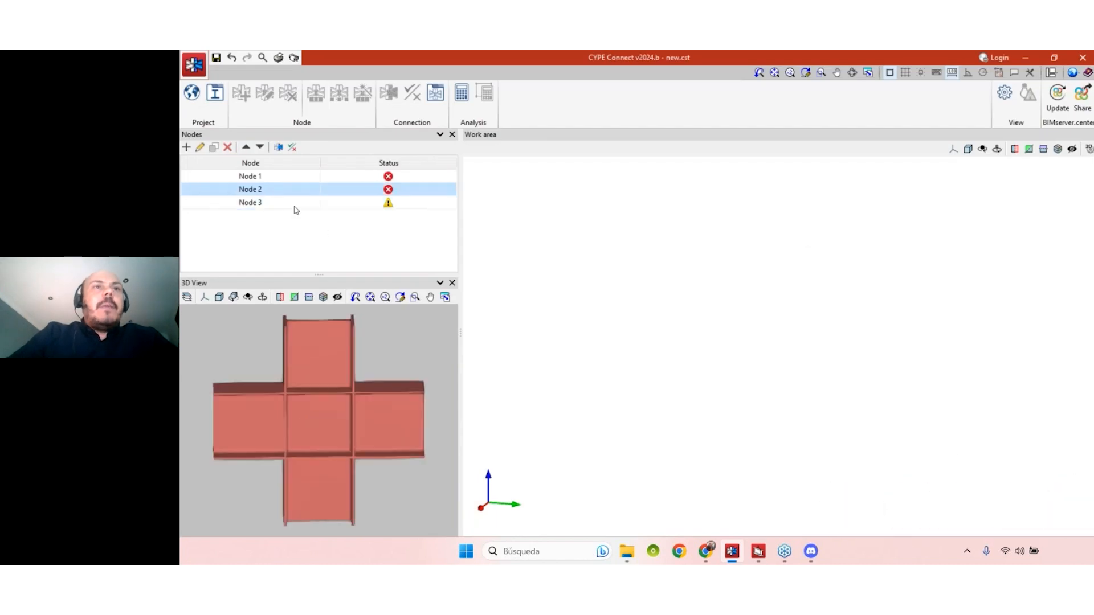
{"action": "mouse_move", "coordinate": [398, 400]}
{"action": "middle_mouse_down"}
{"action": "mouse_move", "coordinate": [359, 413]}
{"action": "mouse_move", "coordinate": [382, 410]}
{"action": "middle_mouse_up"}
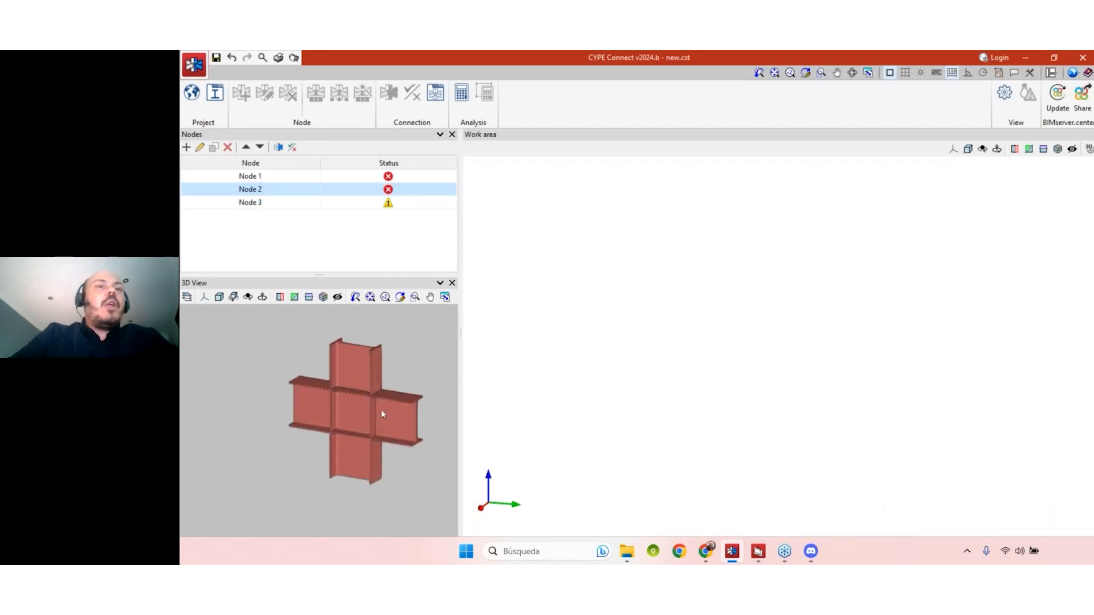
{"action": "scroll", "coordinate": [353, 443], "scroll_direction": "up", "scroll_amount": 1}
{"action": "scroll", "coordinate": [262, 440], "scroll_direction": "down", "scroll_amount": 1}
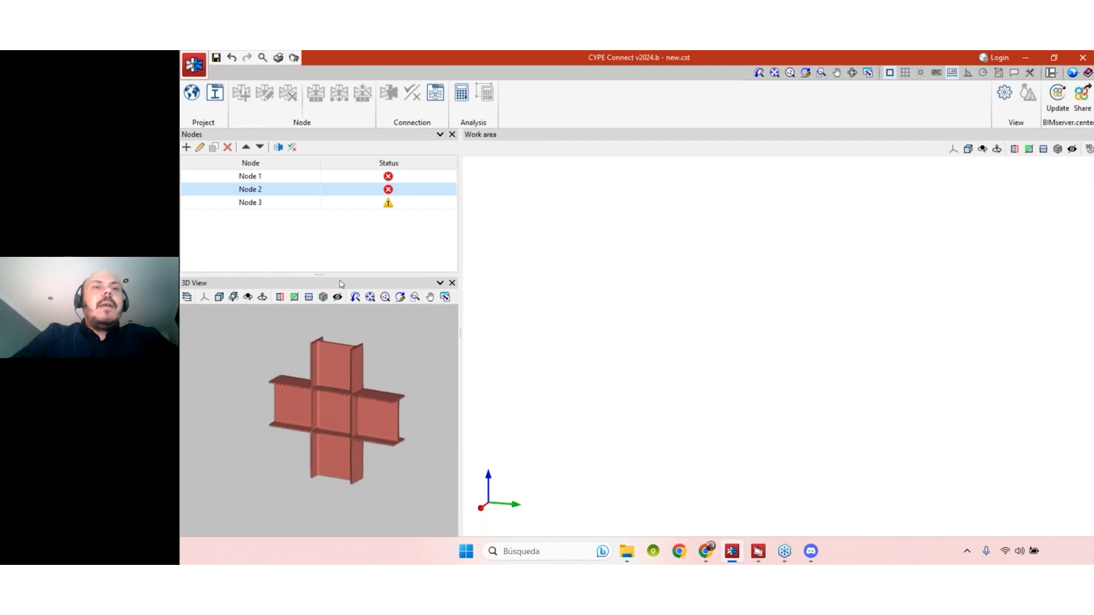
- Open Node 2 for editing, review its bars C1, B1 and B2, and close the editor
{"action": "left_click", "coordinate": [199, 147]}
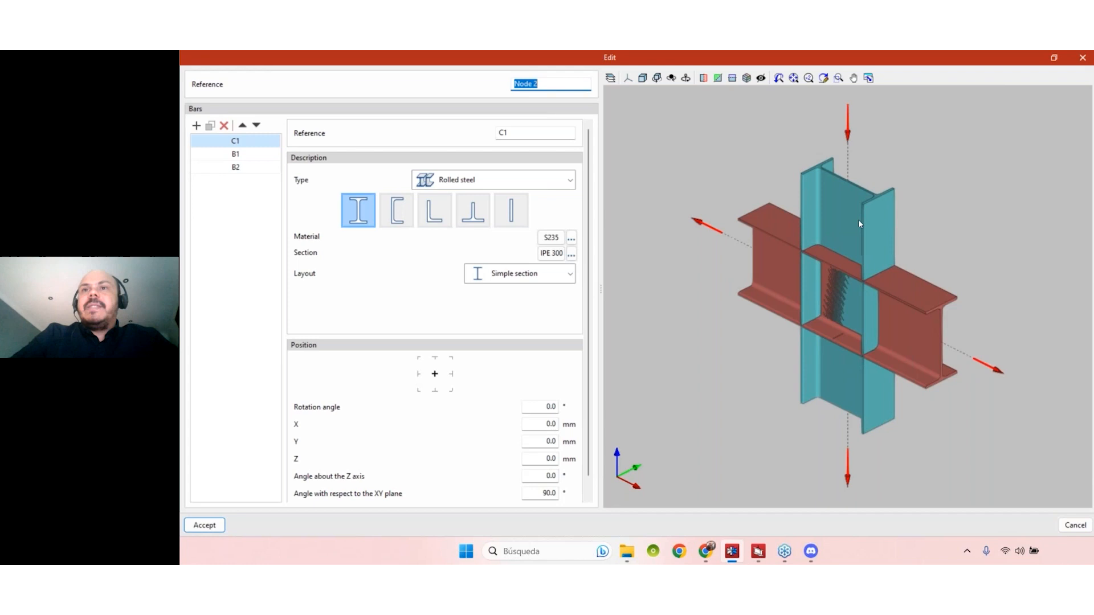
{"action": "left_click", "coordinate": [229, 153]}
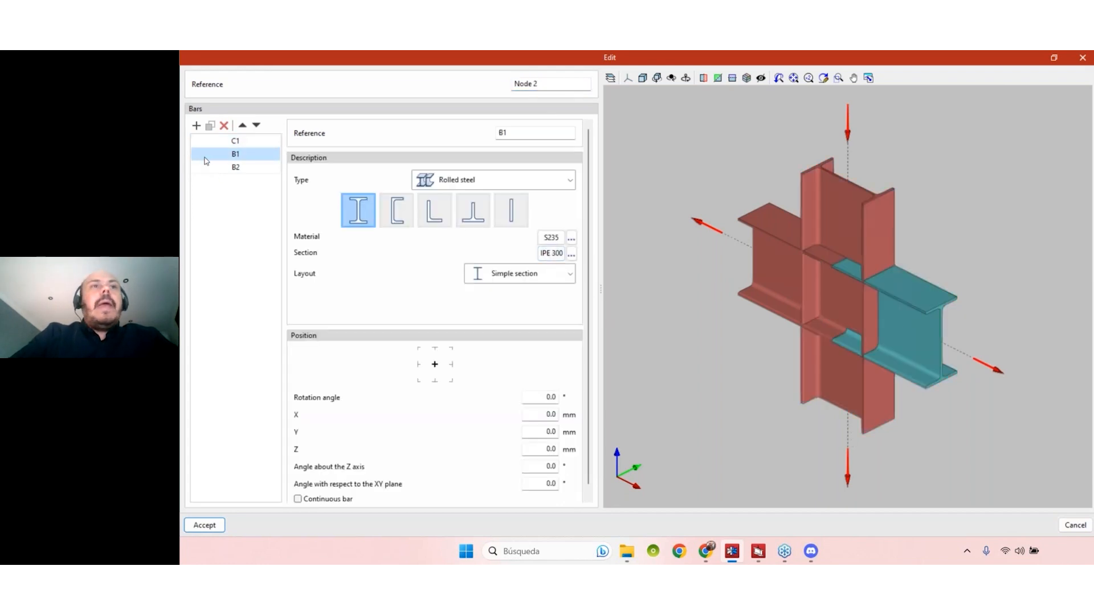
{"action": "left_click", "coordinate": [231, 167]}
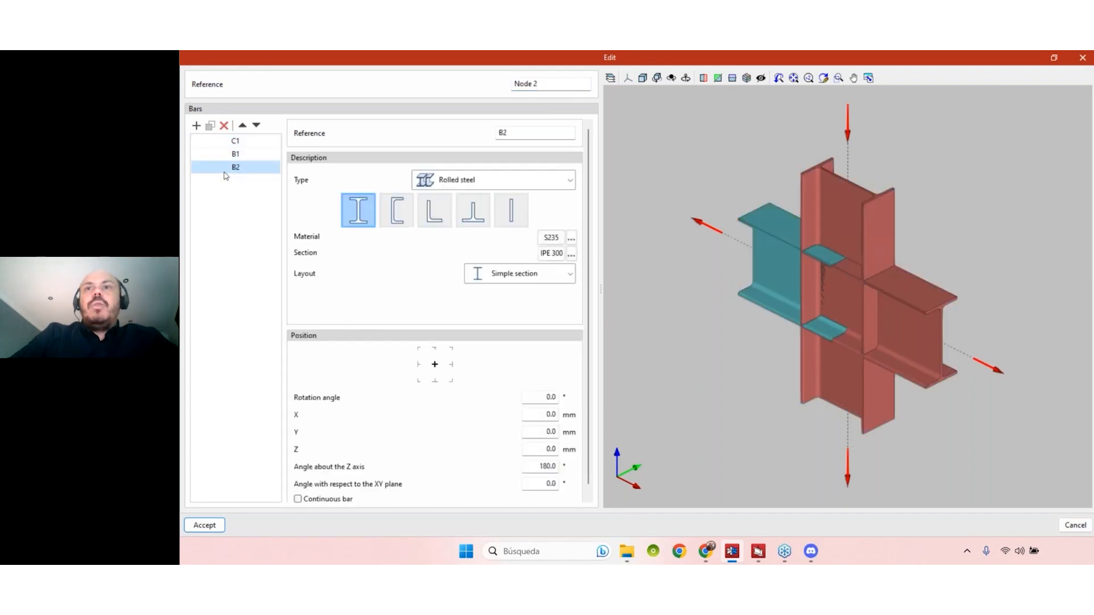
{"action": "left_click", "coordinate": [236, 142]}
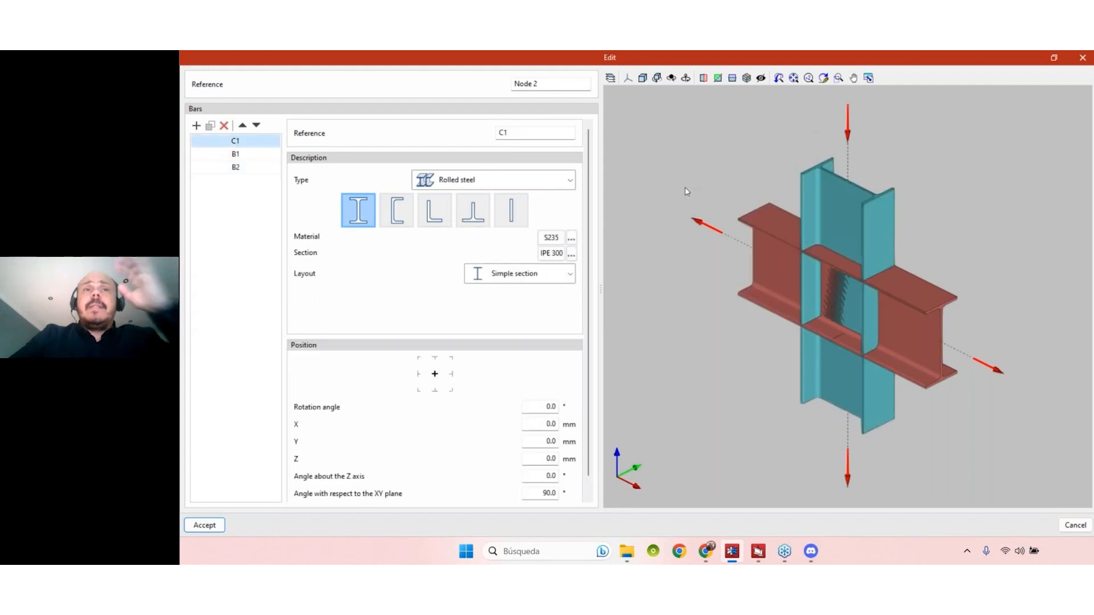
{"action": "left_click", "coordinate": [1084, 60]}
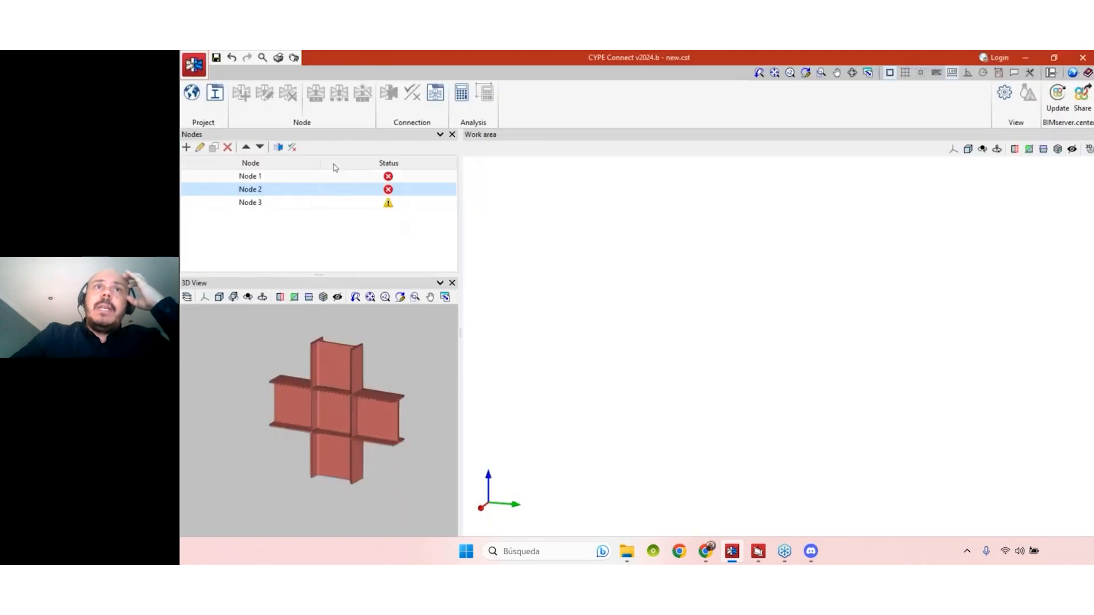
- Open the connection applied to Node 2, examine the clashes between its bars, and adjust the pane widths
{"action": "left_click", "coordinate": [278, 147]}
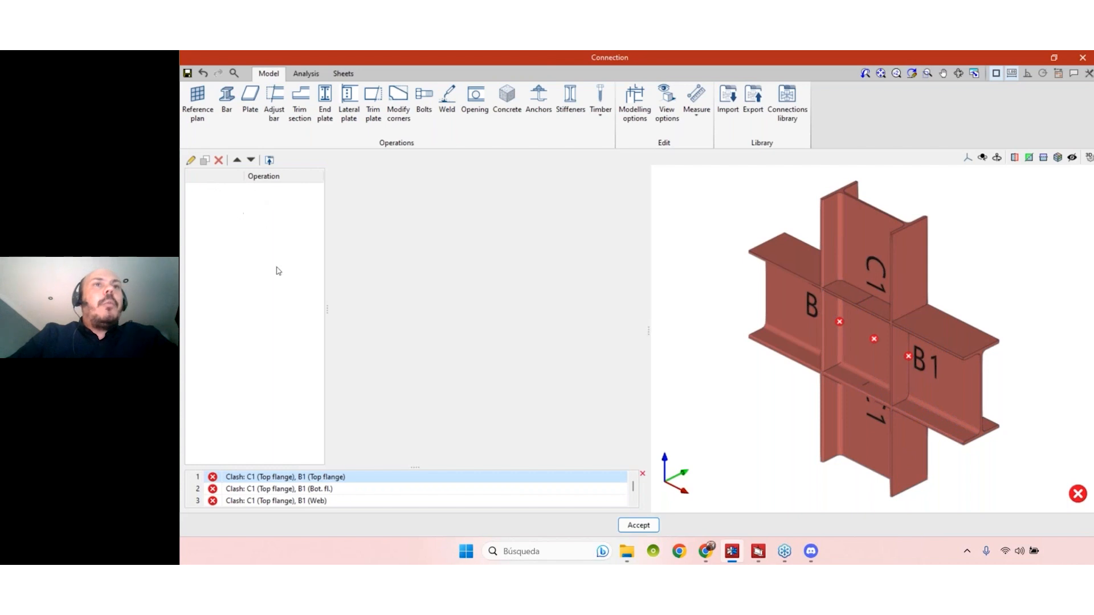
{"action": "mouse_move", "coordinate": [888, 349]}
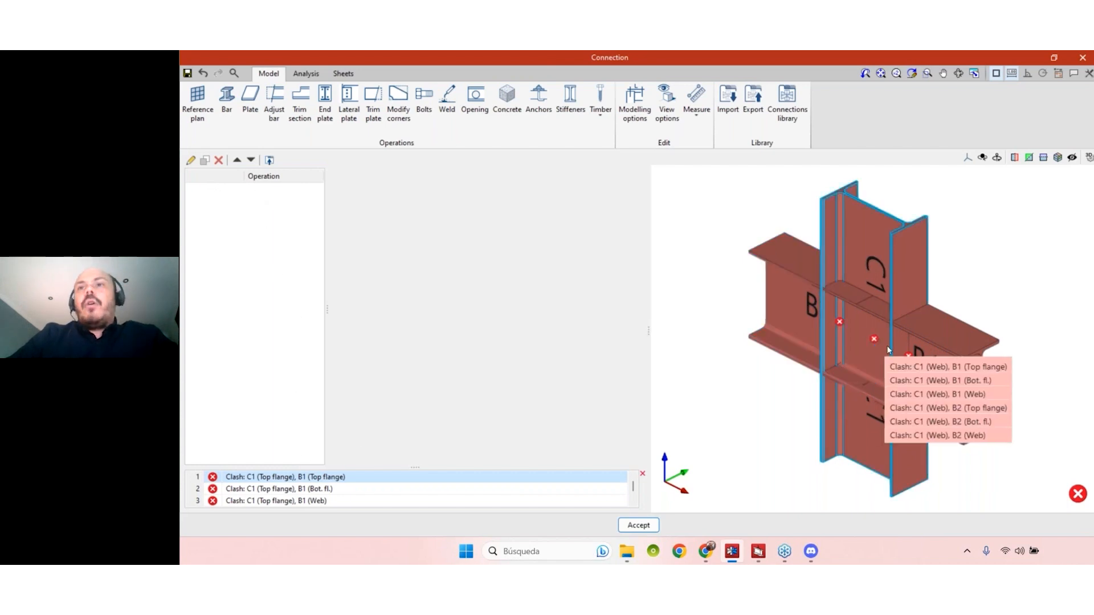
{"action": "scroll", "coordinate": [876, 365], "scroll_direction": "down", "scroll_amount": 1}
{"action": "middle_click_drag", "start_coordinate": [993, 346], "coordinate": [964, 371], "text": "shift"}
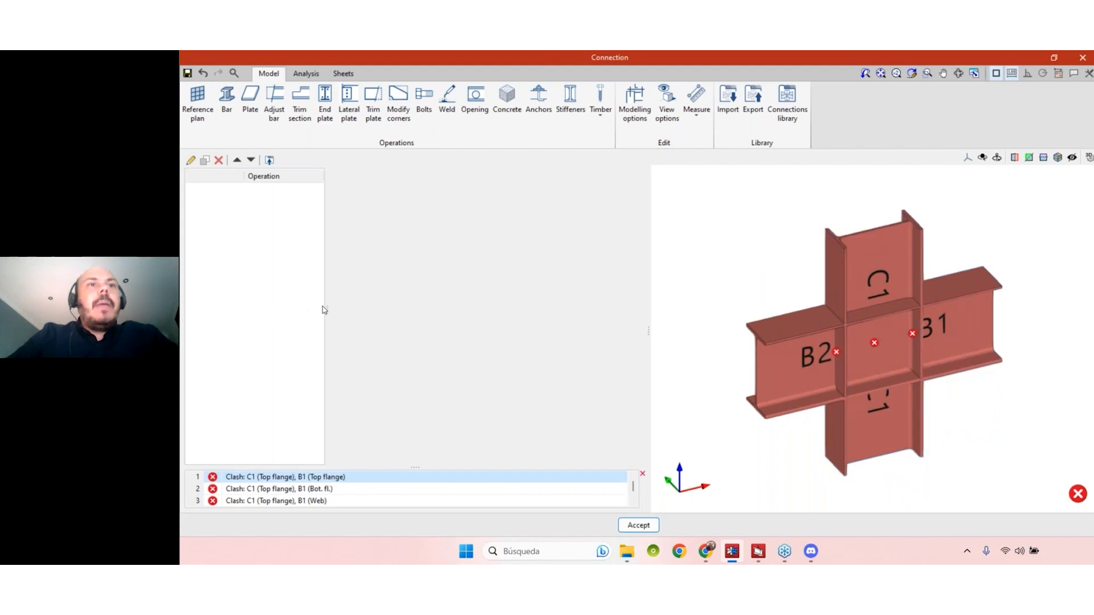
{"action": "left_click_drag", "start_coordinate": [327, 308], "coordinate": [364, 314]}
{"action": "left_click_drag", "start_coordinate": [648, 336], "coordinate": [630, 334]}
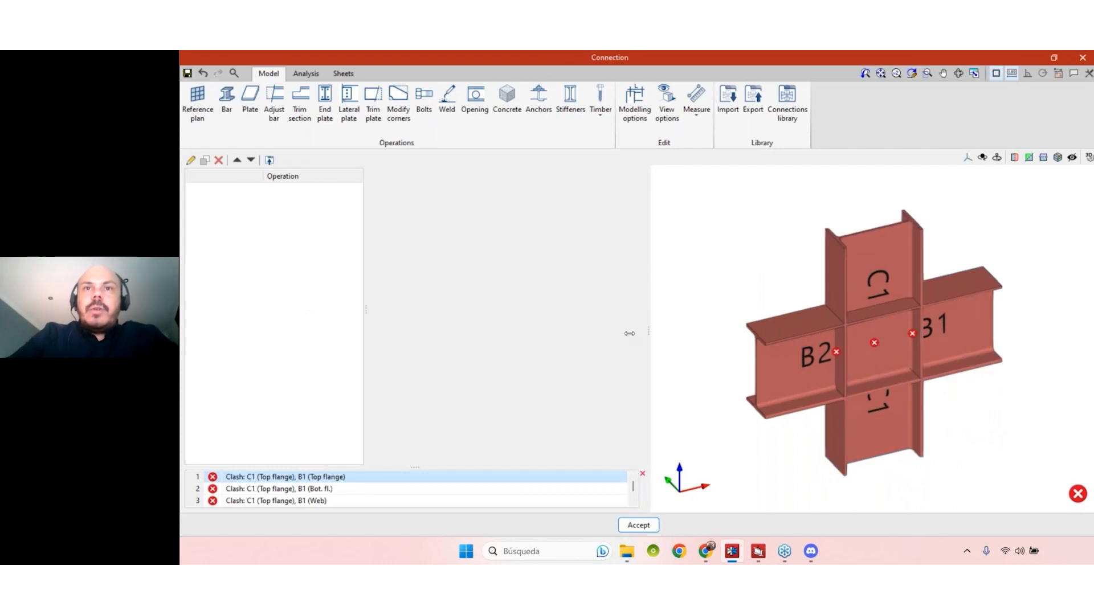
{"action": "middle_click_drag", "start_coordinate": [920, 385], "coordinate": [881, 411], "text": "shift"}
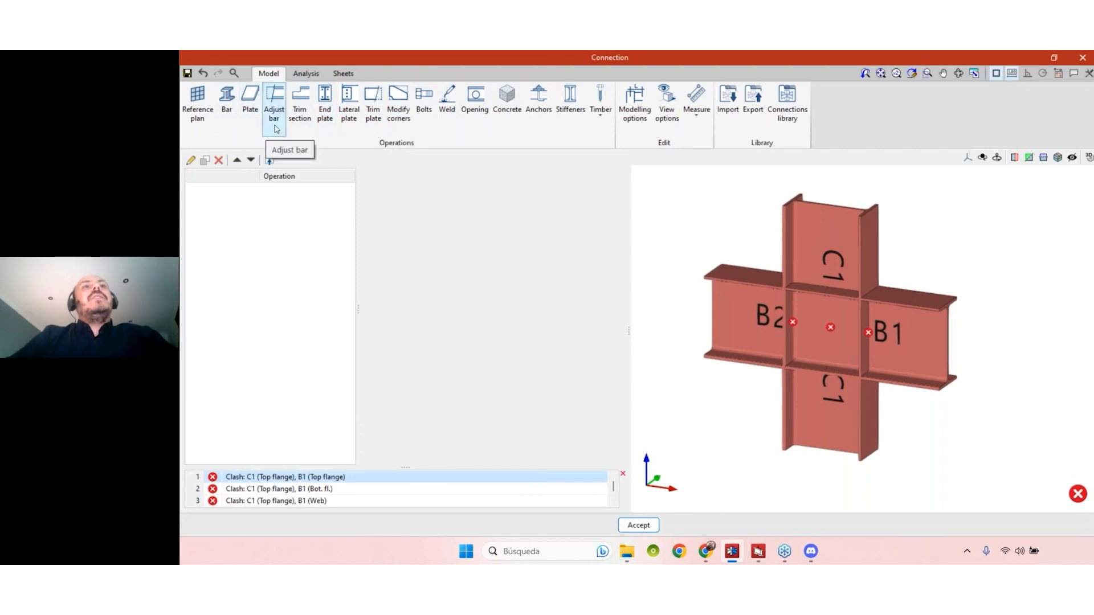
- Add a lateral plate operation to the connection and review its geometry, bolt and weld settings
{"action": "left_click", "coordinate": [349, 111]}
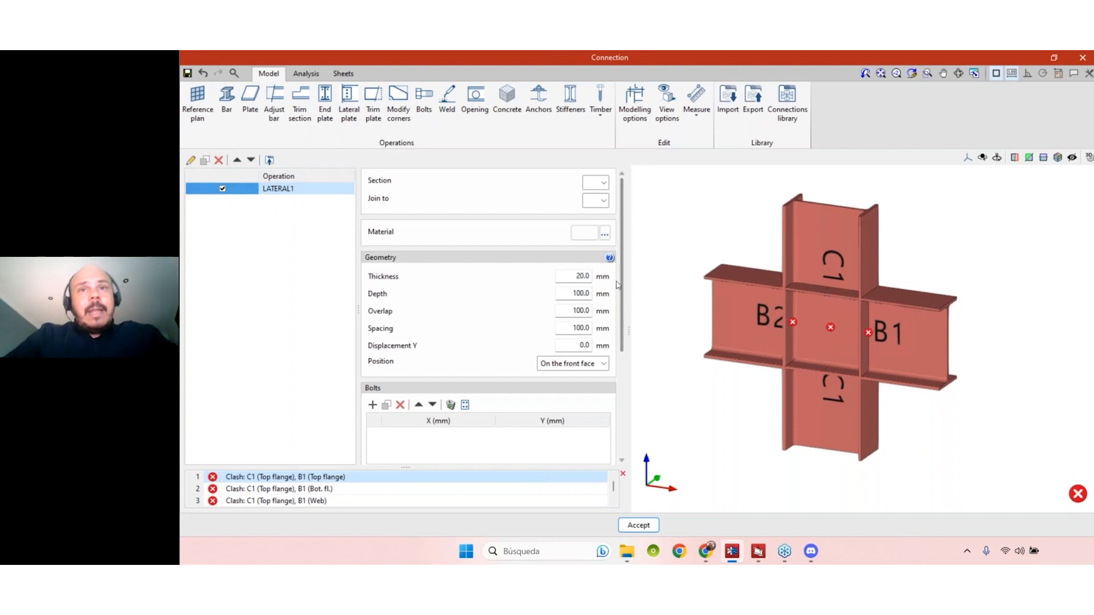
{"action": "left_click_drag", "start_coordinate": [628, 284], "coordinate": [644, 283]}
{"action": "middle_click_drag", "start_coordinate": [1014, 386], "coordinate": [978, 381]}
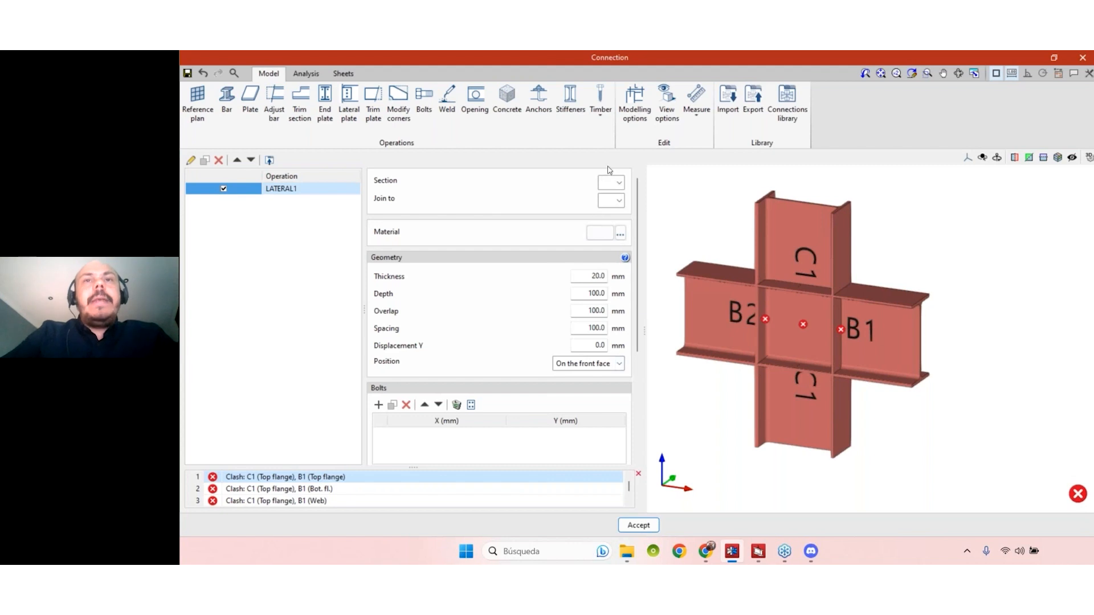
{"action": "scroll", "coordinate": [638, 197], "scroll_direction": "down", "scroll_amount": 3}
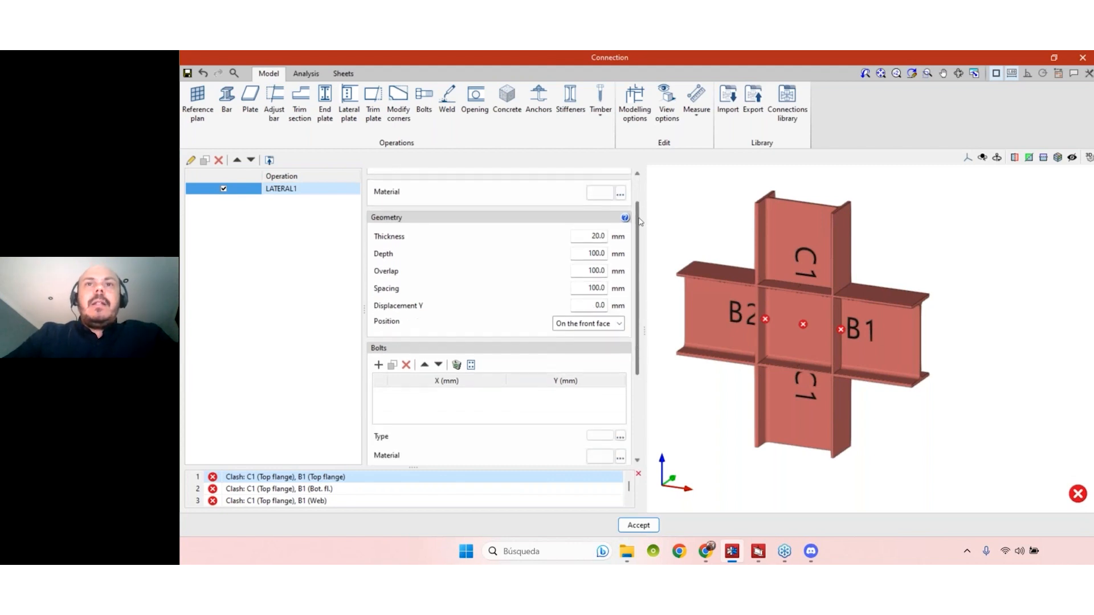
{"action": "scroll", "coordinate": [624, 191], "scroll_direction": "up", "scroll_amount": 3}
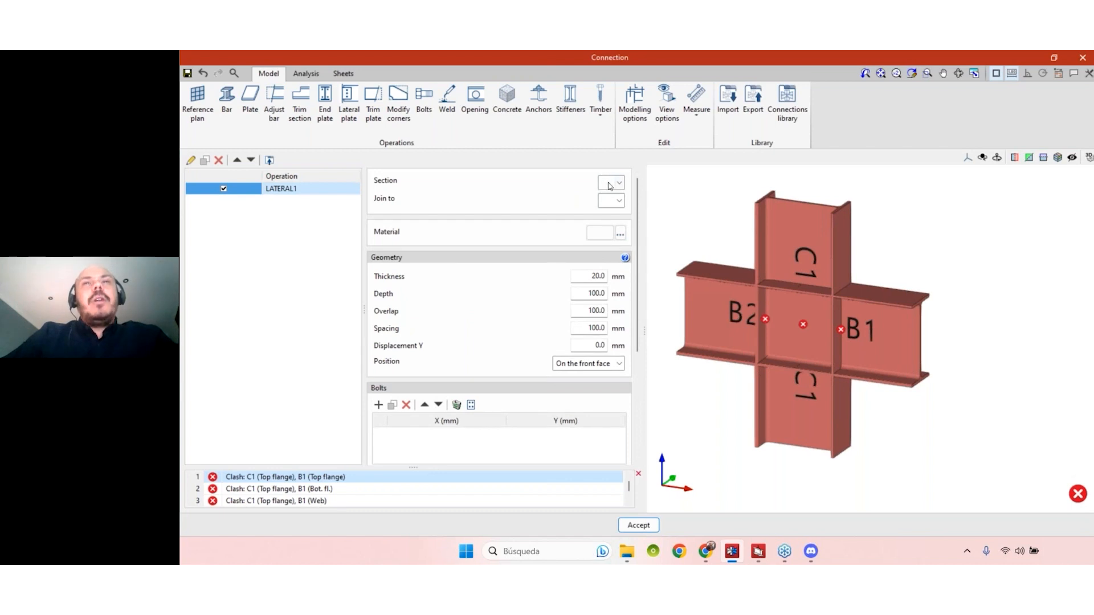
{"action": "scroll", "coordinate": [637, 212], "scroll_direction": "down", "scroll_amount": 1}
{"action": "scroll", "coordinate": [637, 212], "scroll_direction": "down", "scroll_amount": 4}
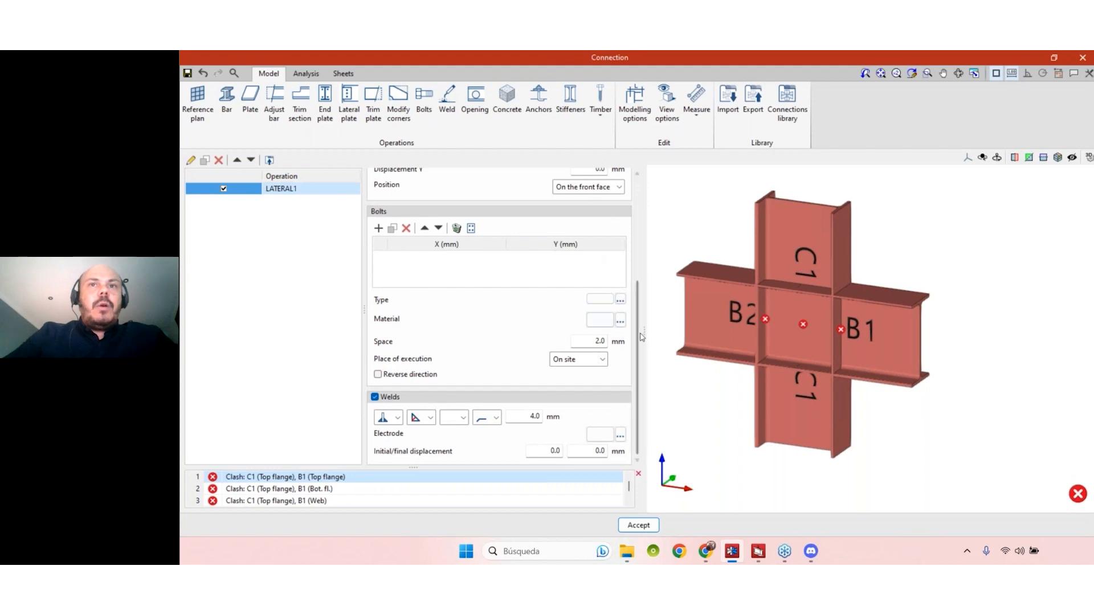
{"action": "scroll", "coordinate": [643, 337], "scroll_direction": "up", "scroll_amount": 5}
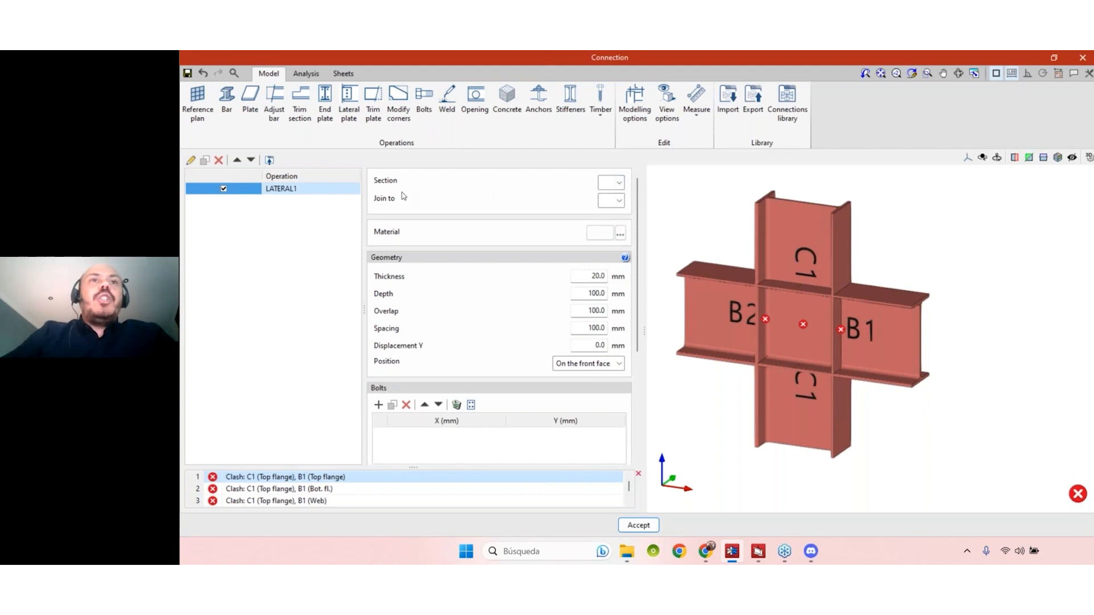
- Attach the lateral plate to the web of beam B1 and join it to column C1
{"action": "left_click", "coordinate": [621, 185]}
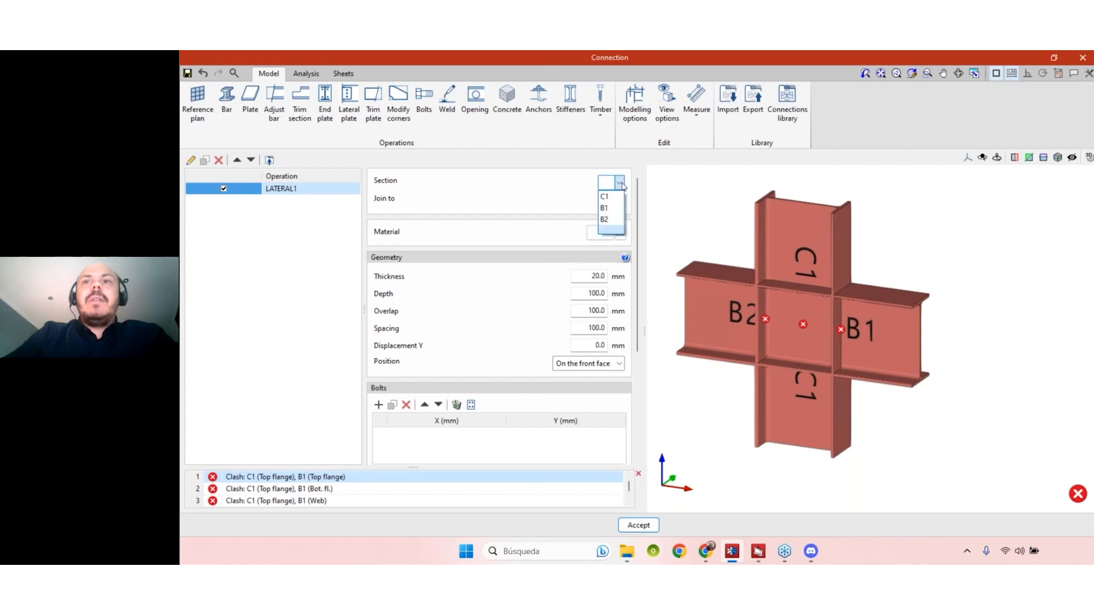
{"action": "left_click", "coordinate": [614, 212]}
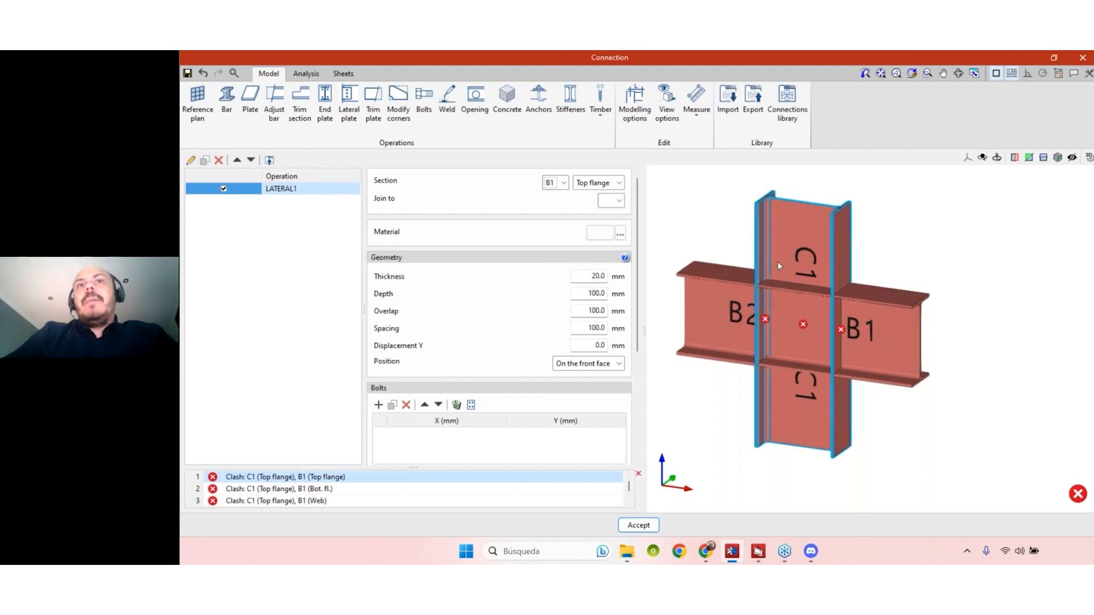
{"action": "left_click", "coordinate": [620, 201]}
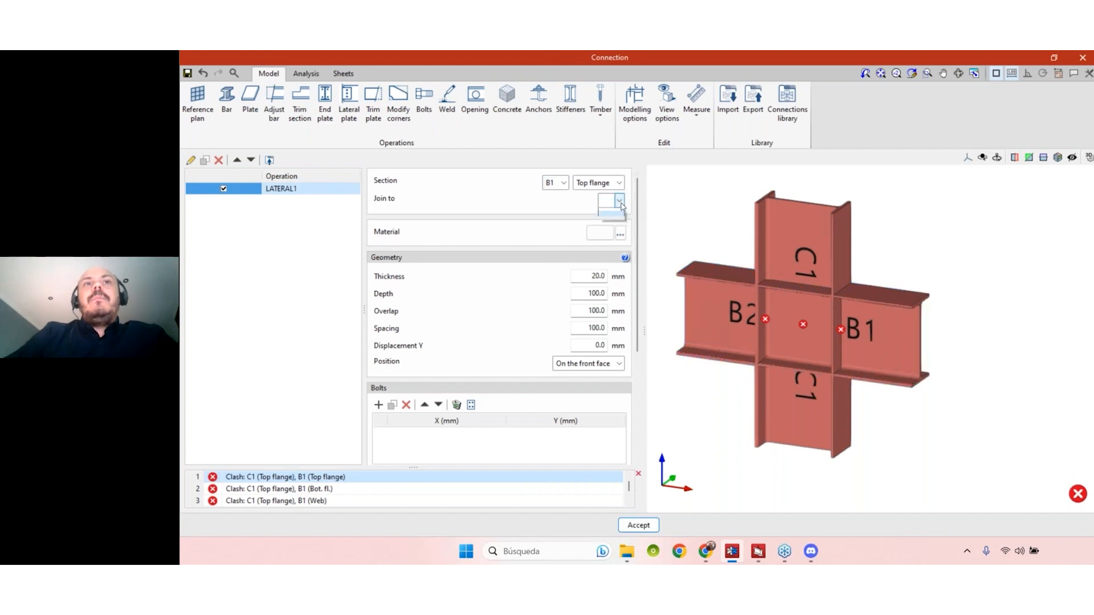
{"action": "left_click", "coordinate": [609, 221]}
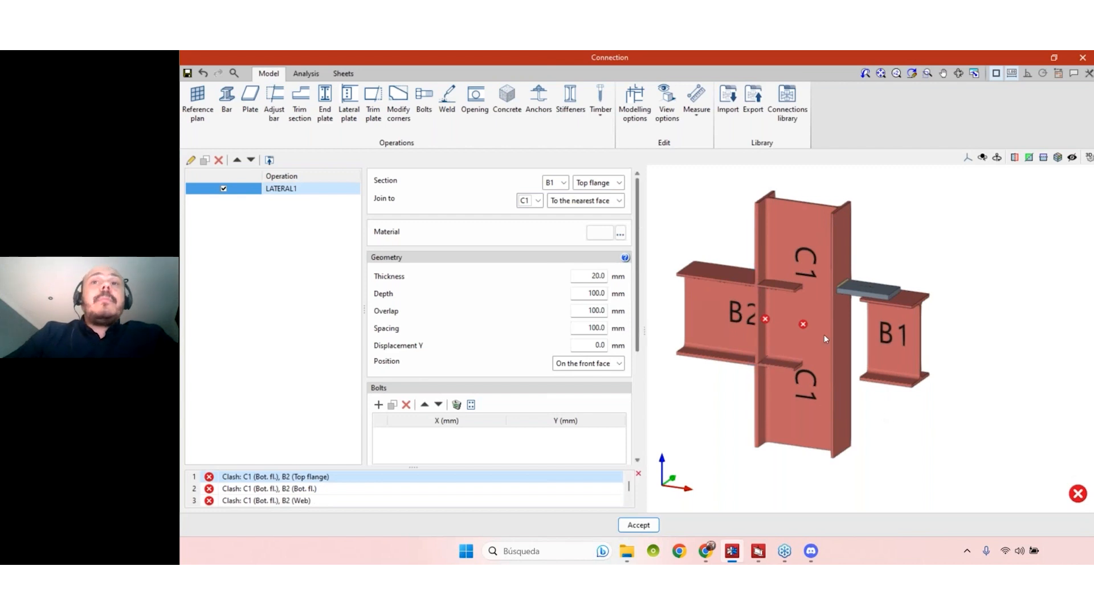
{"action": "mouse_move", "coordinate": [959, 365]}
{"action": "middle_mouse_down"}
{"action": "mouse_move", "coordinate": [972, 354]}
{"action": "mouse_move", "coordinate": [960, 351]}
{"action": "middle_mouse_up"}
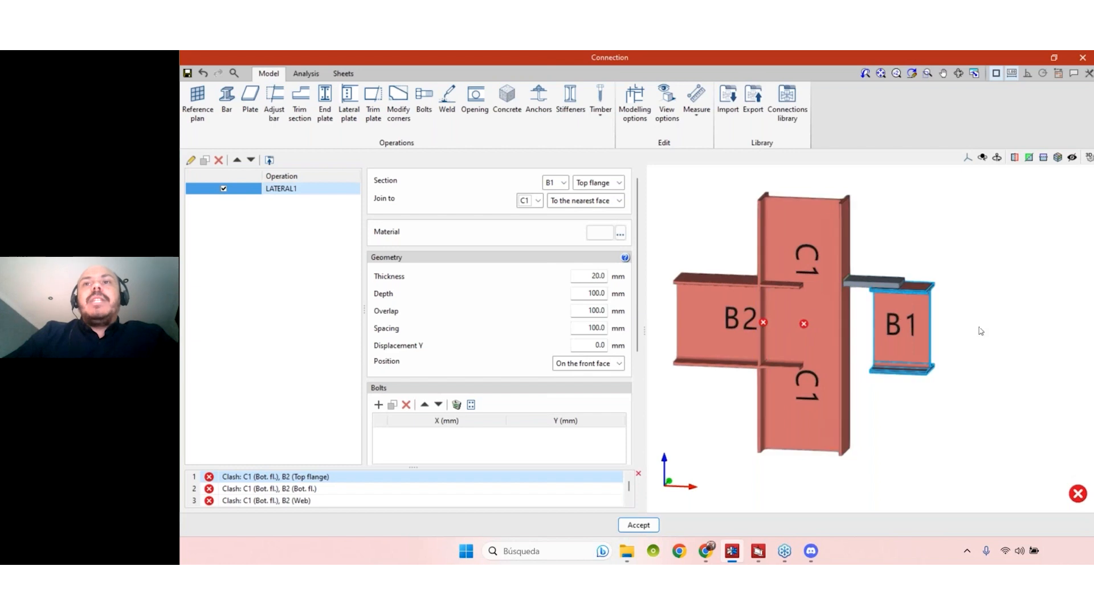
{"action": "scroll", "coordinate": [966, 340], "scroll_direction": "up", "scroll_amount": 2}
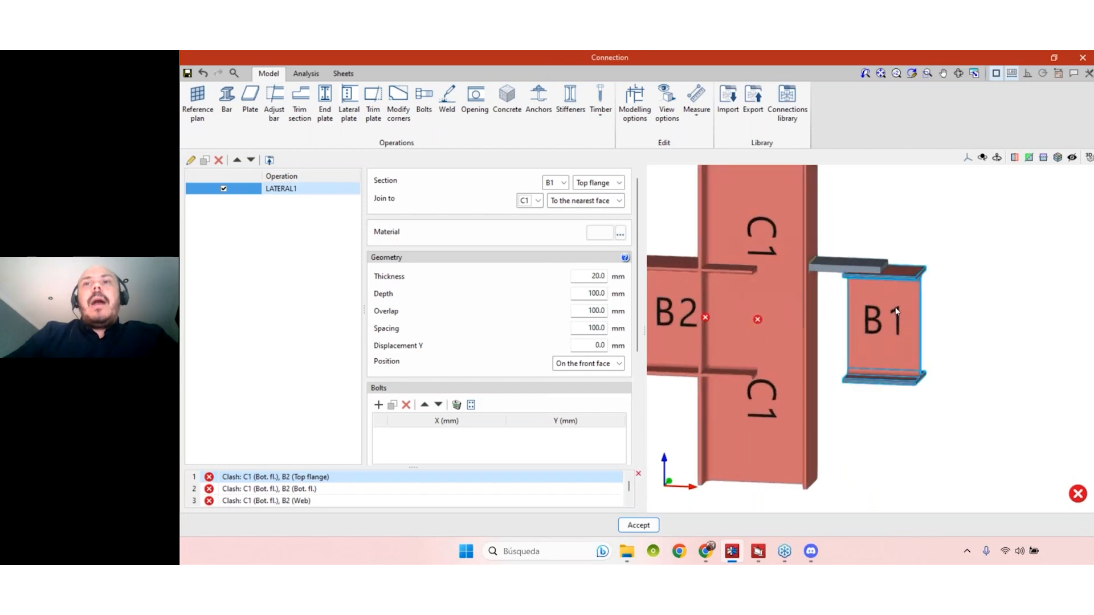
{"action": "left_click", "coordinate": [619, 182]}
{"action": "left_click", "coordinate": [584, 217]}
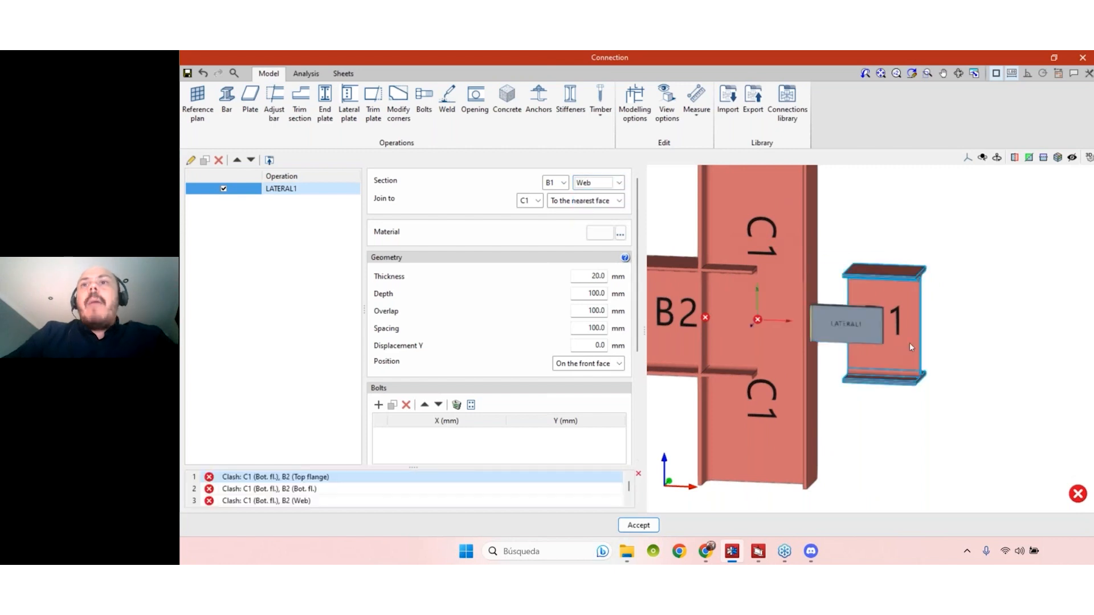
- Try joining the lateral plate to C1's top flange, bottom flange and web, then return to the nearest face
{"action": "left_click", "coordinate": [619, 203]}
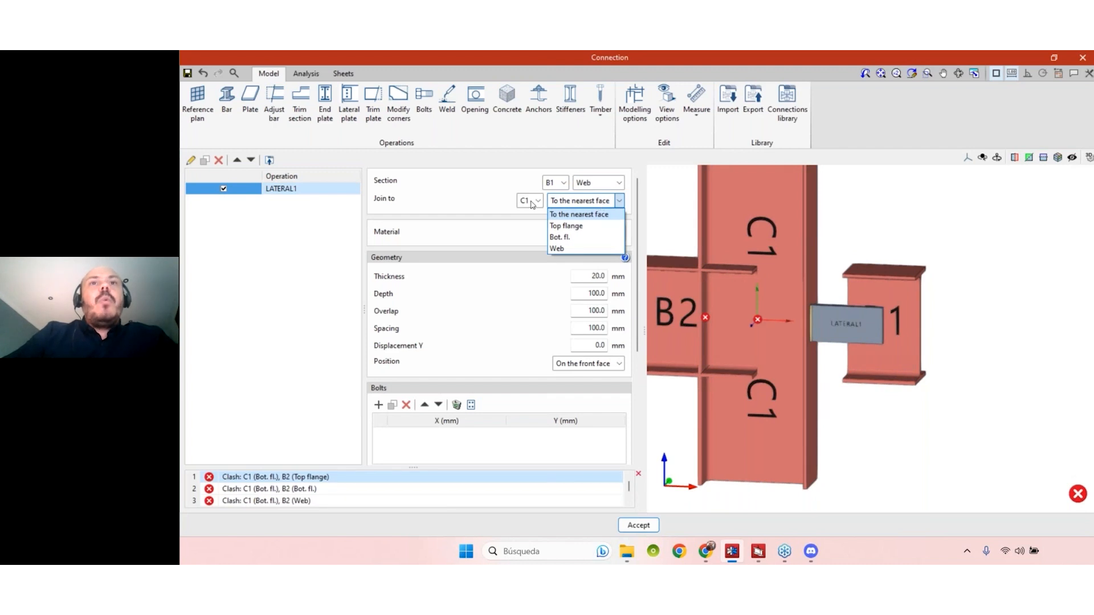
{"action": "left_click", "coordinate": [583, 225]}
{"action": "left_click", "coordinate": [587, 206]}
{"action": "left_click", "coordinate": [581, 236]}
{"action": "left_click", "coordinate": [591, 206]}
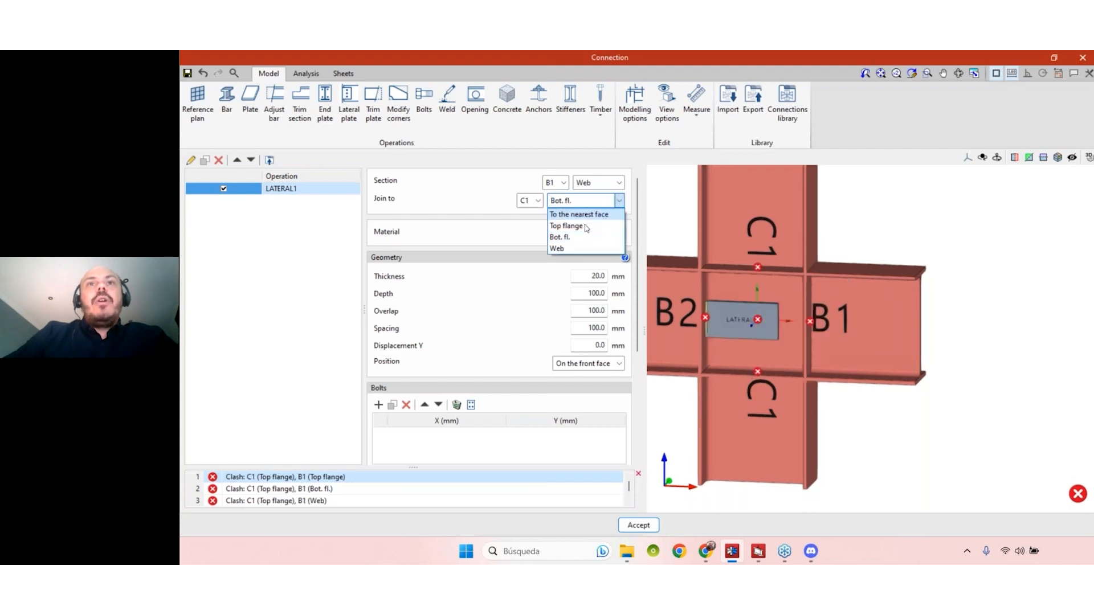
{"action": "left_click", "coordinate": [577, 246]}
{"action": "left_click", "coordinate": [587, 203]}
{"action": "left_click", "coordinate": [581, 212]}
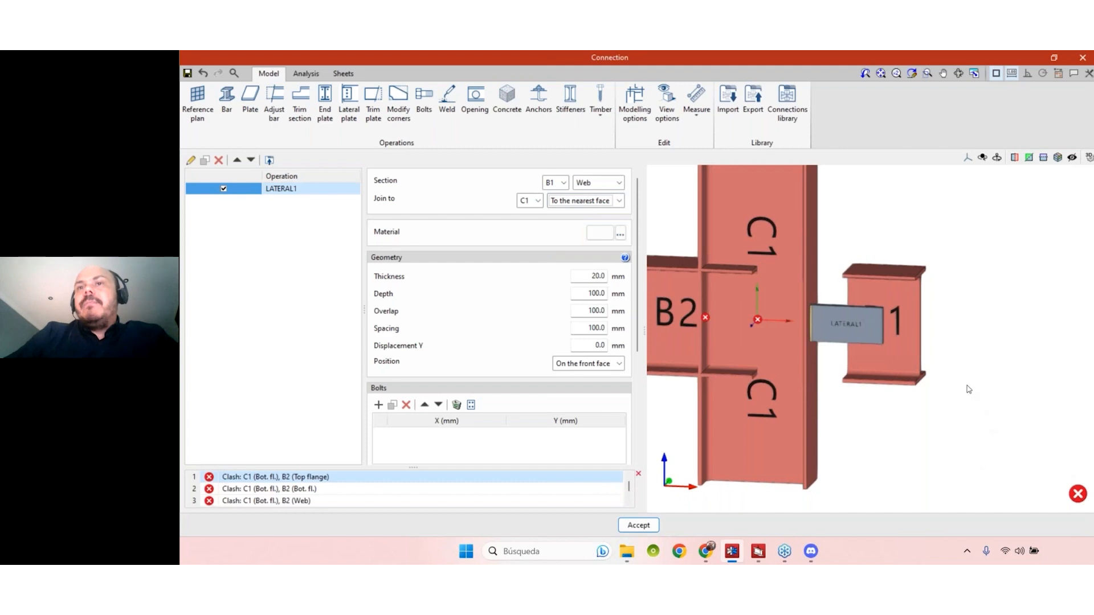
- Examine how the lateral plate sits between column C1 and the web of beam B1
{"action": "mouse_move", "coordinate": [849, 324]}
{"action": "middle_mouse_down"}
{"action": "mouse_move", "coordinate": [927, 360]}
{"action": "mouse_move", "coordinate": [850, 317]}
{"action": "middle_mouse_up"}
{"action": "scroll", "coordinate": [852, 322], "scroll_direction": "up", "scroll_amount": 4}
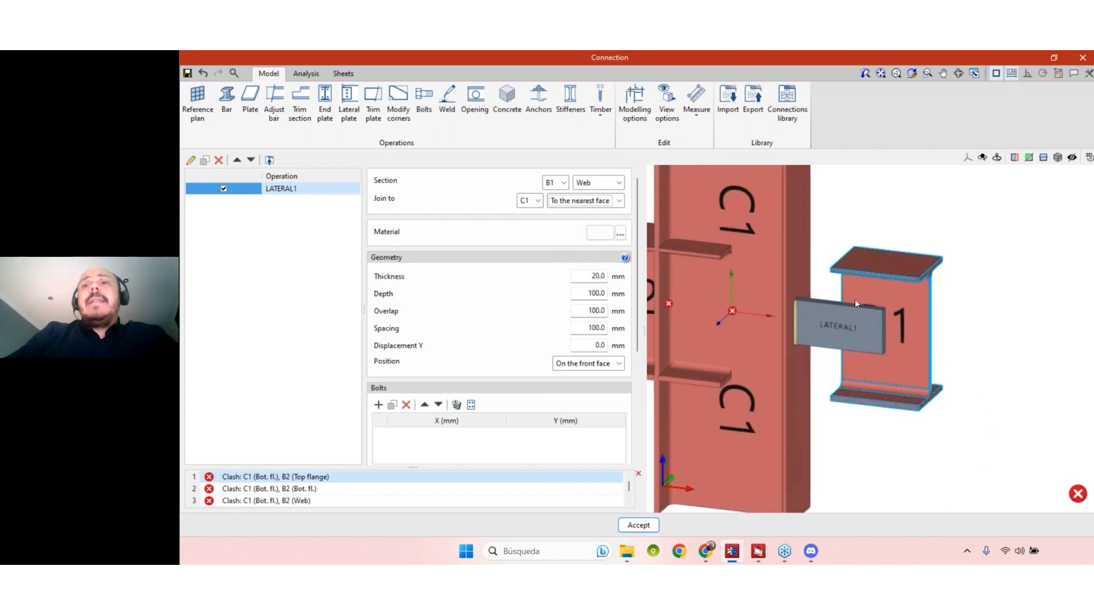
{"action": "scroll", "coordinate": [854, 329], "scroll_direction": "down", "scroll_amount": 3}
{"action": "middle_click_drag", "start_coordinate": [901, 286], "coordinate": [864, 302]}
{"action": "scroll", "coordinate": [825, 316], "scroll_direction": "up", "scroll_amount": 2}
{"action": "scroll", "coordinate": [824, 320], "scroll_direction": "up", "scroll_amount": 2}
{"action": "scroll", "coordinate": [872, 337], "scroll_direction": "down", "scroll_amount": 1}
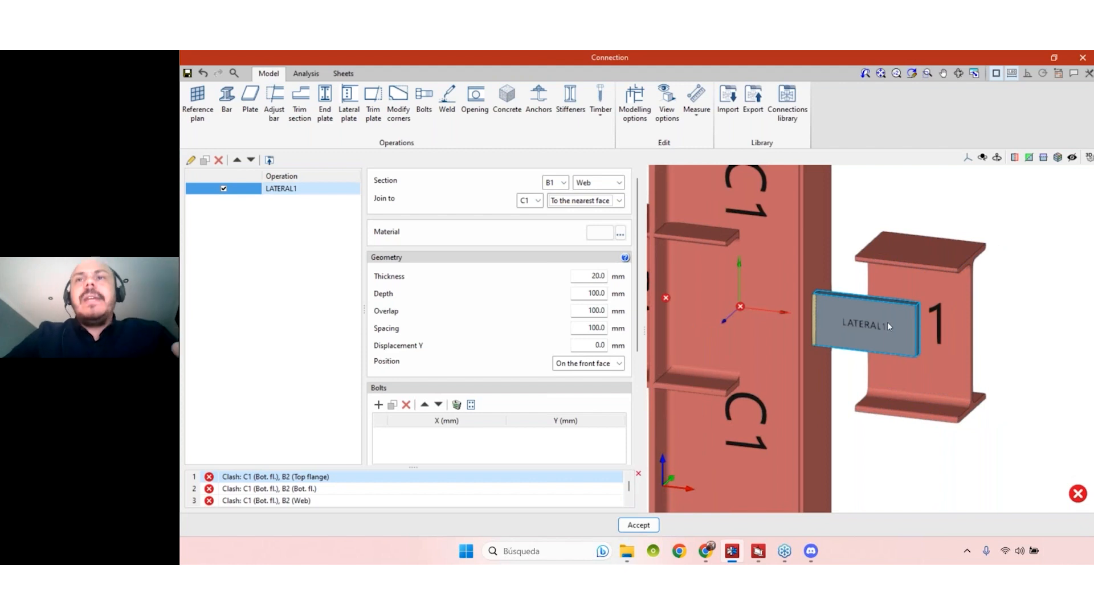
{"action": "scroll", "coordinate": [895, 298], "scroll_direction": "down", "scroll_amount": 1}
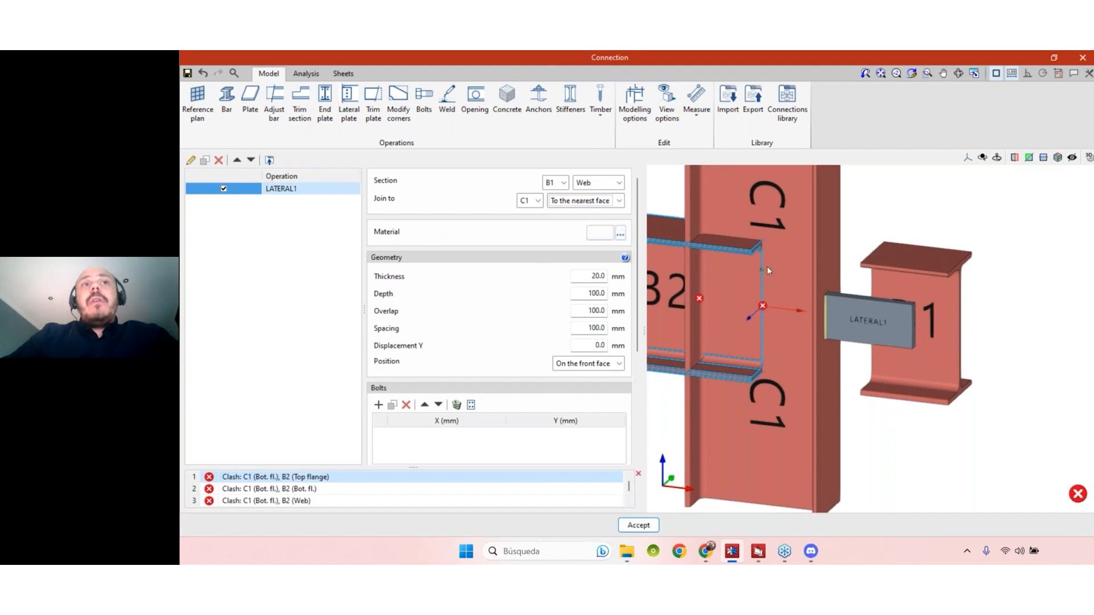
- Review the available steel grades and the custom material properties for the lateral plate without choosing any
{"action": "left_click", "coordinate": [620, 233]}
{"action": "left_click", "coordinate": [637, 294]}
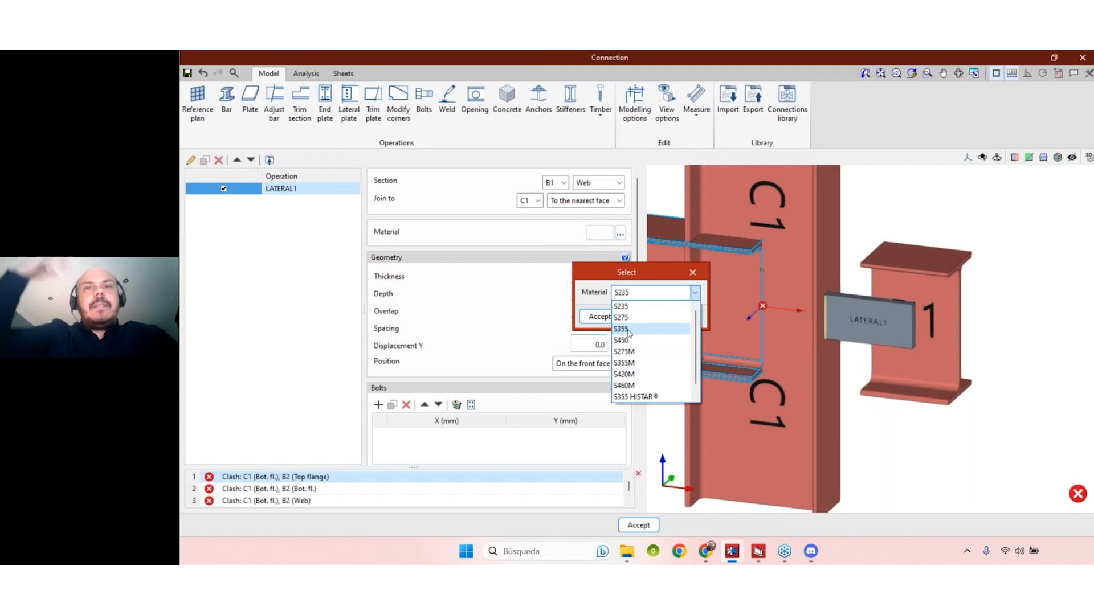
{"action": "left_click", "coordinate": [604, 237]}
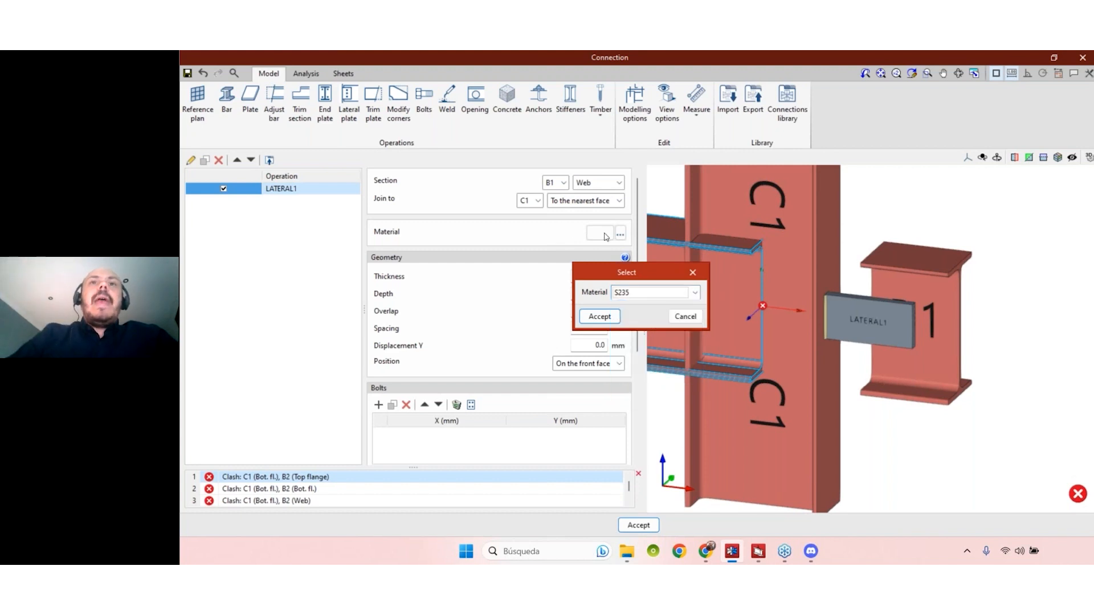
{"action": "key", "text": "Escape"}
{"action": "left_click", "coordinate": [604, 236]}
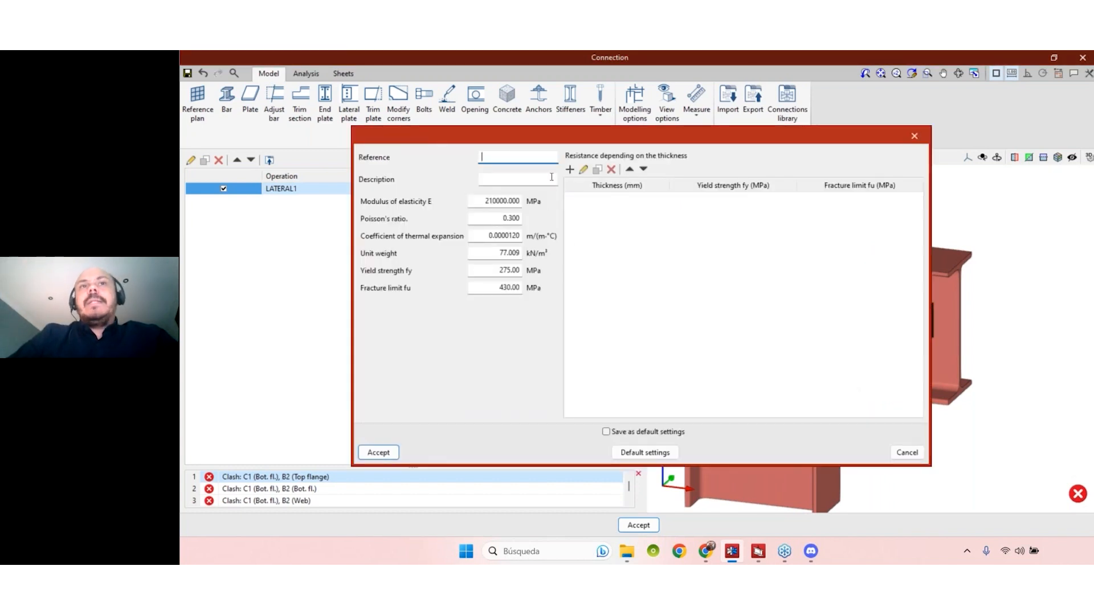
{"action": "left_click", "coordinate": [914, 137]}
- Assign S235 steel to the lateral plate and set its thickness to 12 mm
{"action": "left_click", "coordinate": [620, 233]}
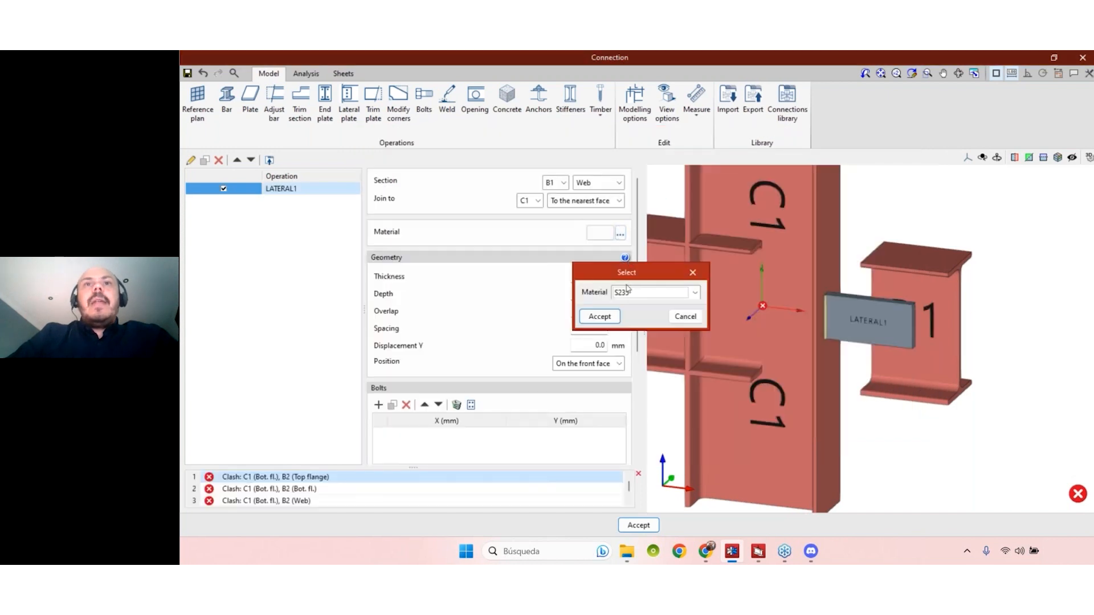
{"action": "left_click", "coordinate": [630, 293]}
{"action": "left_click", "coordinate": [639, 309]}
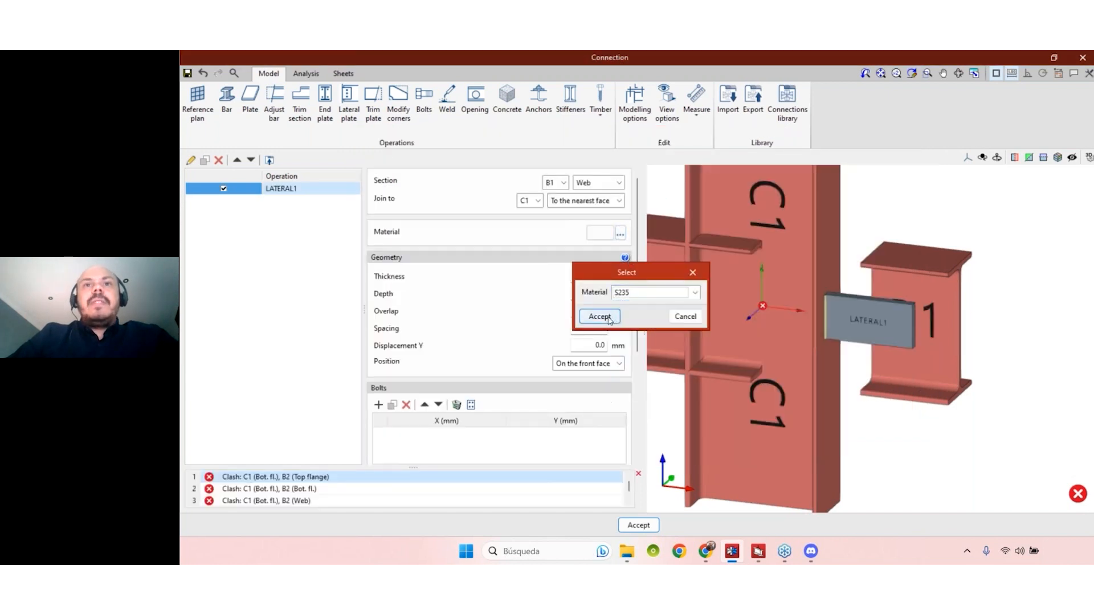
{"action": "left_click", "coordinate": [596, 316]}
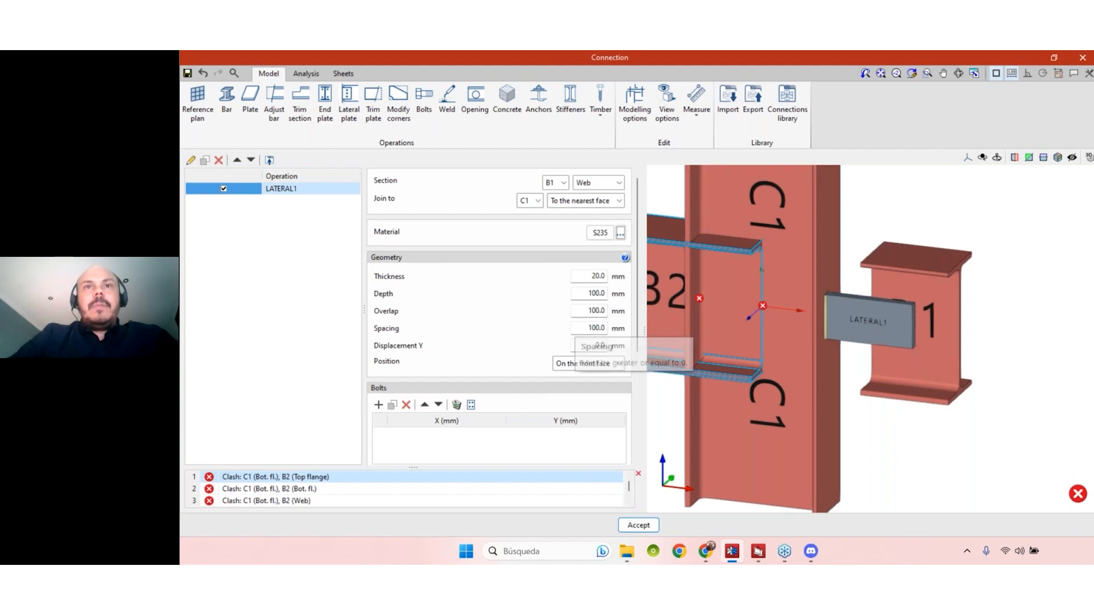
{"action": "left_click", "coordinate": [573, 275]}
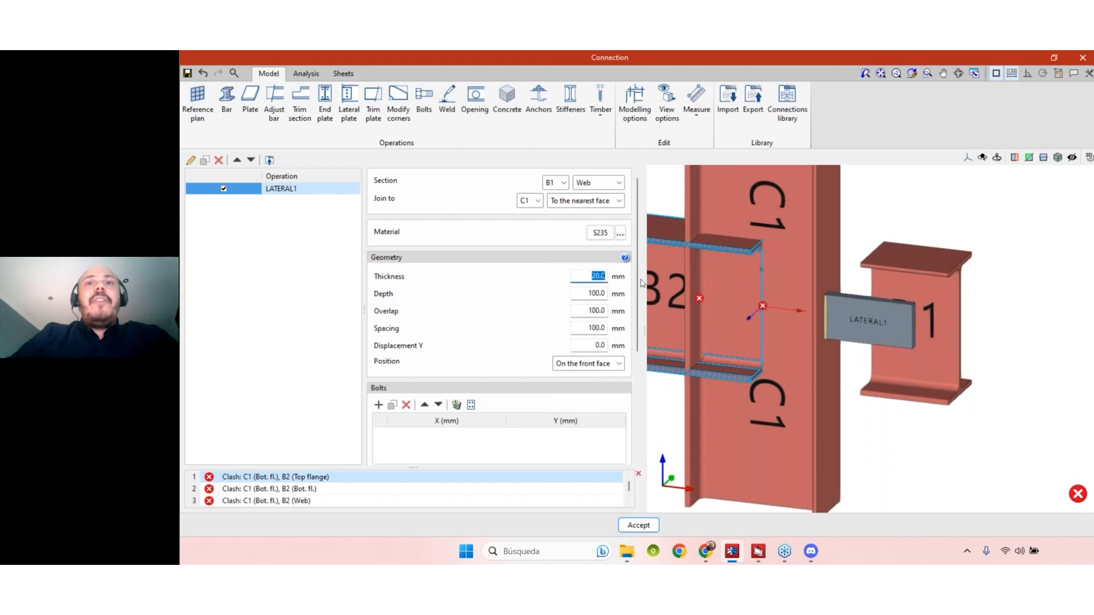
{"action": "type", "text": "12"}
{"action": "key", "text": "Tab"}
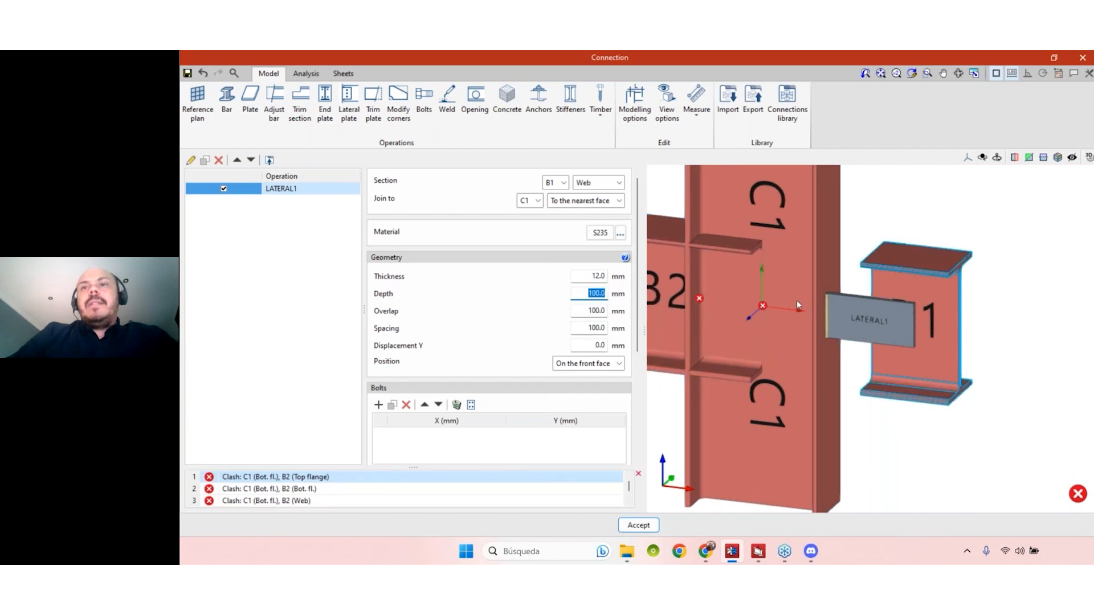
- Consult the geometry help diagram for the meaning of the lateral plate's depth, overlap, spacing and Y displacement
{"action": "mouse_move", "coordinate": [937, 429]}
{"action": "middle_mouse_down"}
{"action": "mouse_move", "coordinate": [948, 422]}
{"action": "mouse_move", "coordinate": [941, 434]}
{"action": "middle_mouse_up"}
{"action": "left_click", "coordinate": [590, 291]}
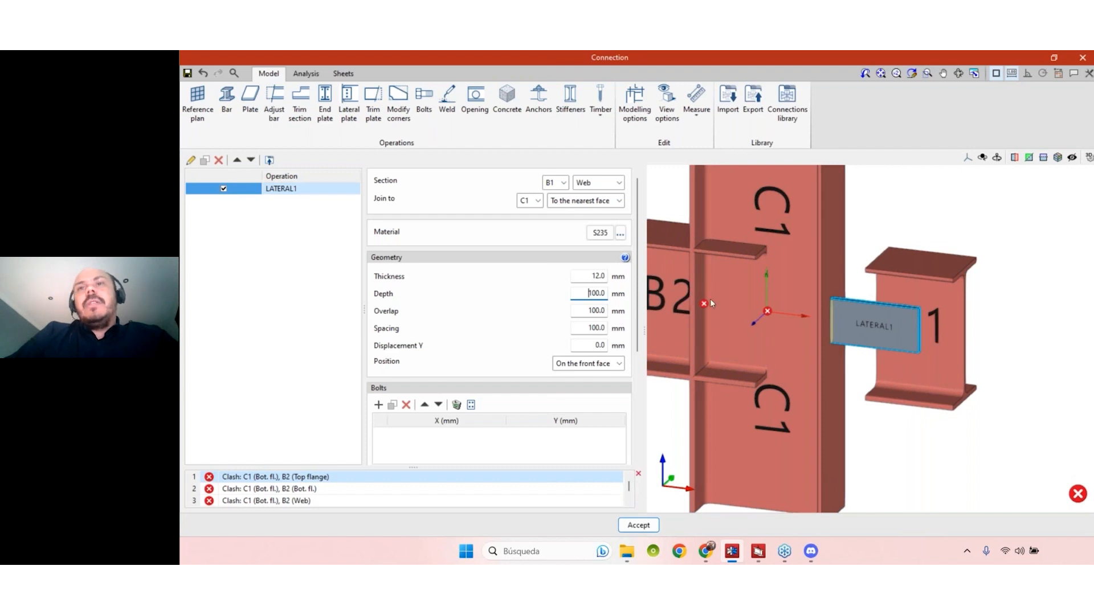
{"action": "left_click", "coordinate": [625, 258]}
{"action": "left_click_drag", "start_coordinate": [627, 146], "coordinate": [758, 125]}
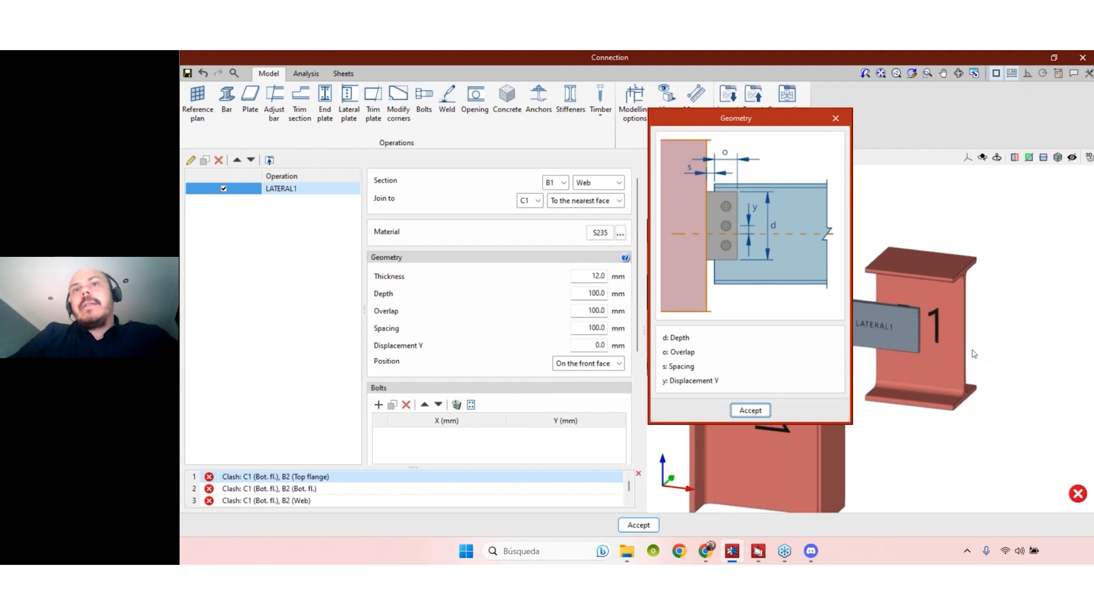
{"action": "left_click", "coordinate": [836, 118]}
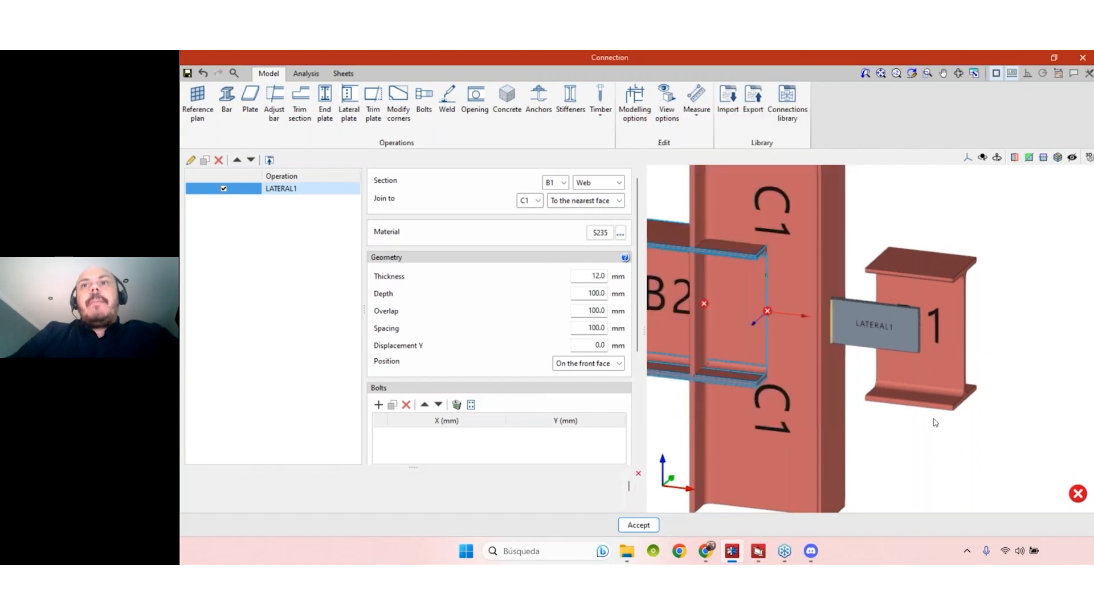
- Start measuring a distance from the lower flange corner at the end of beam B1
{"action": "left_click", "coordinate": [580, 297]}
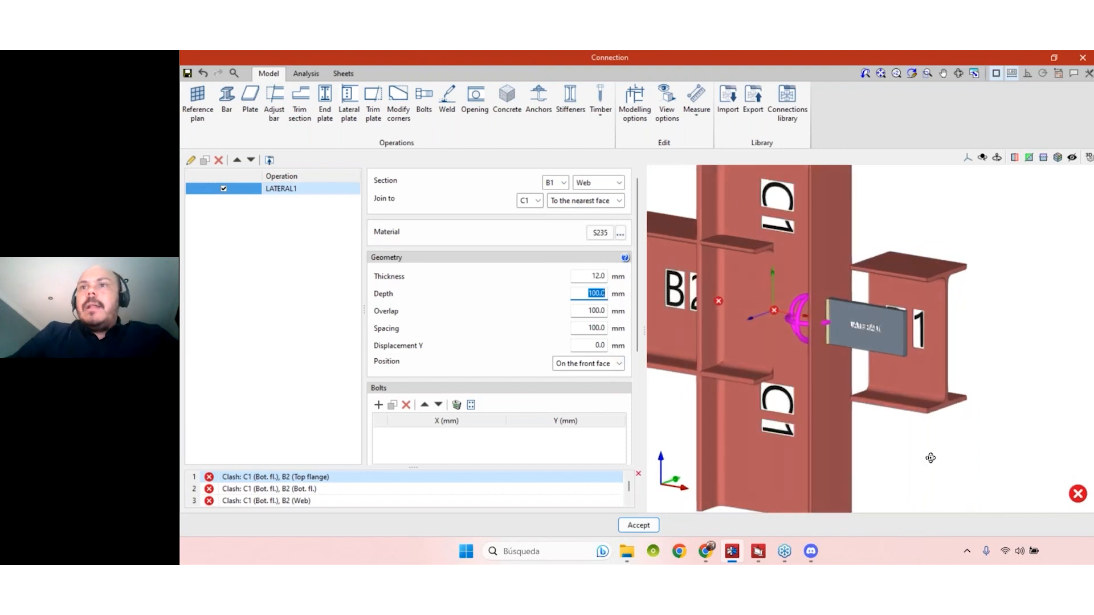
{"action": "left_click", "coordinate": [703, 121]}
{"action": "left_click", "coordinate": [721, 151]}
{"action": "left_click", "coordinate": [929, 420]}
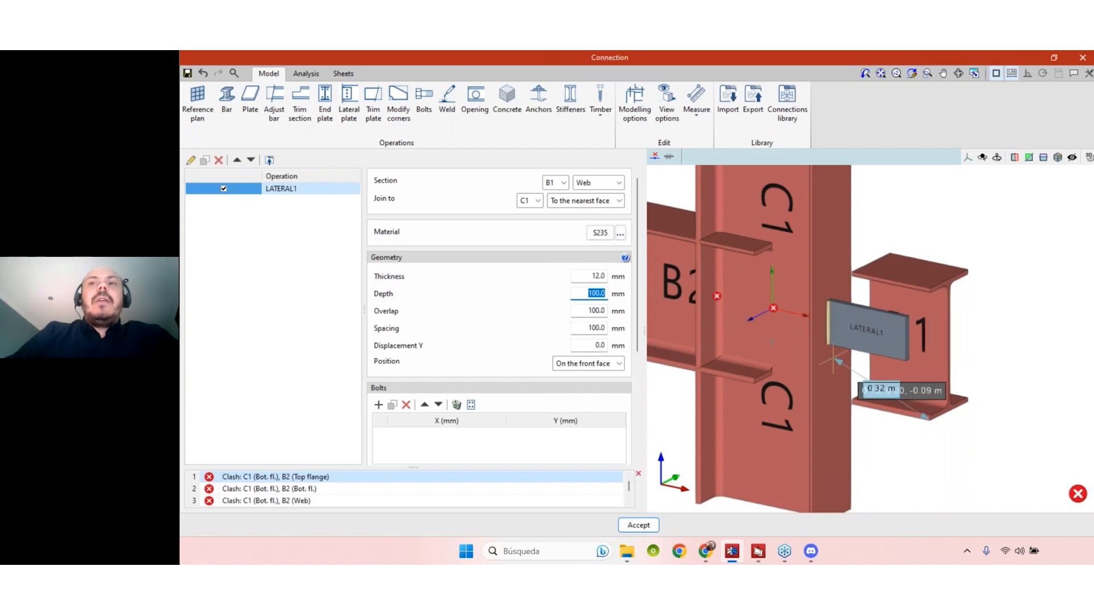
- Set the lateral plate's depth to 200 mm and view the resized plate on beam B1
{"action": "left_click", "coordinate": [576, 298]}
{"action": "double_click", "coordinate": [594, 294]}
{"action": "type", "text": "200"}
{"action": "key", "text": "Tab"}
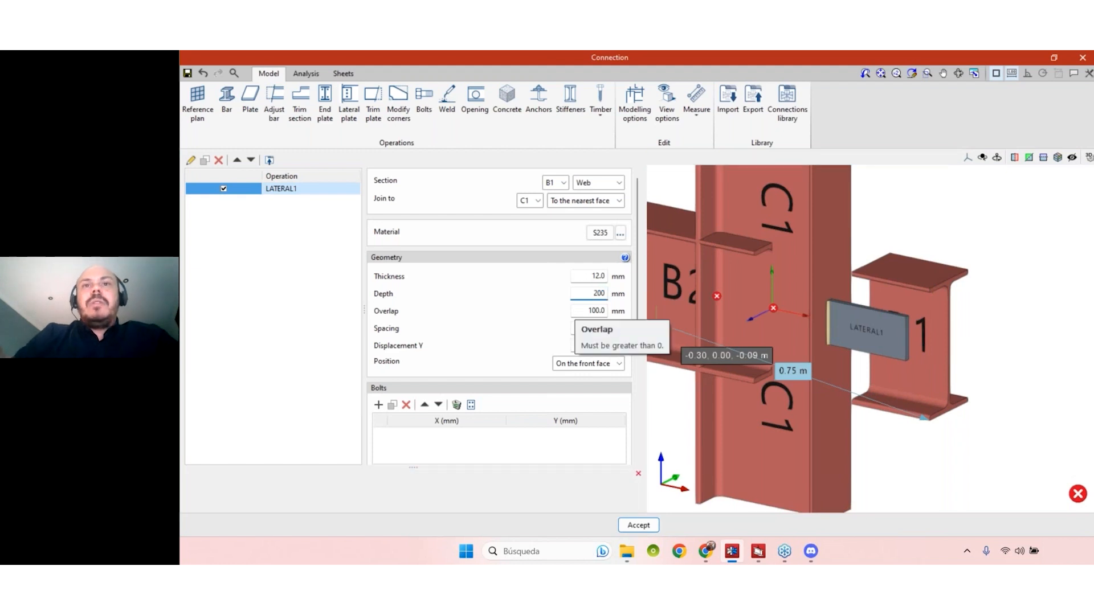
{"action": "middle_click_drag", "start_coordinate": [1001, 364], "coordinate": [1022, 352]}
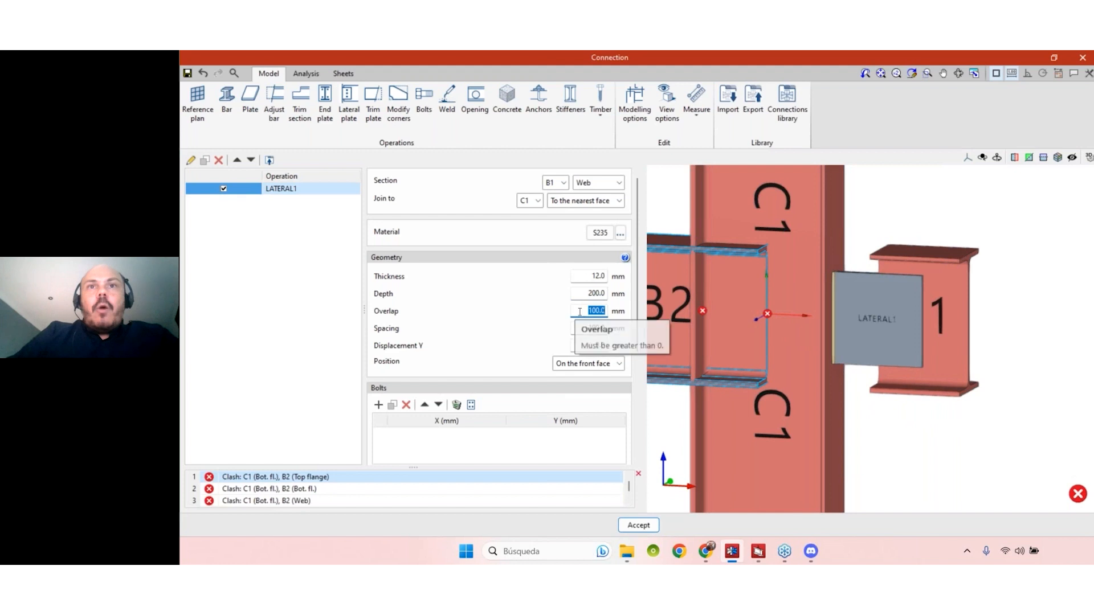
- Try a 15 mm spacing for the lateral plate and inspect the gap between column C1 and beam B1
{"action": "key", "text": "Tab"}
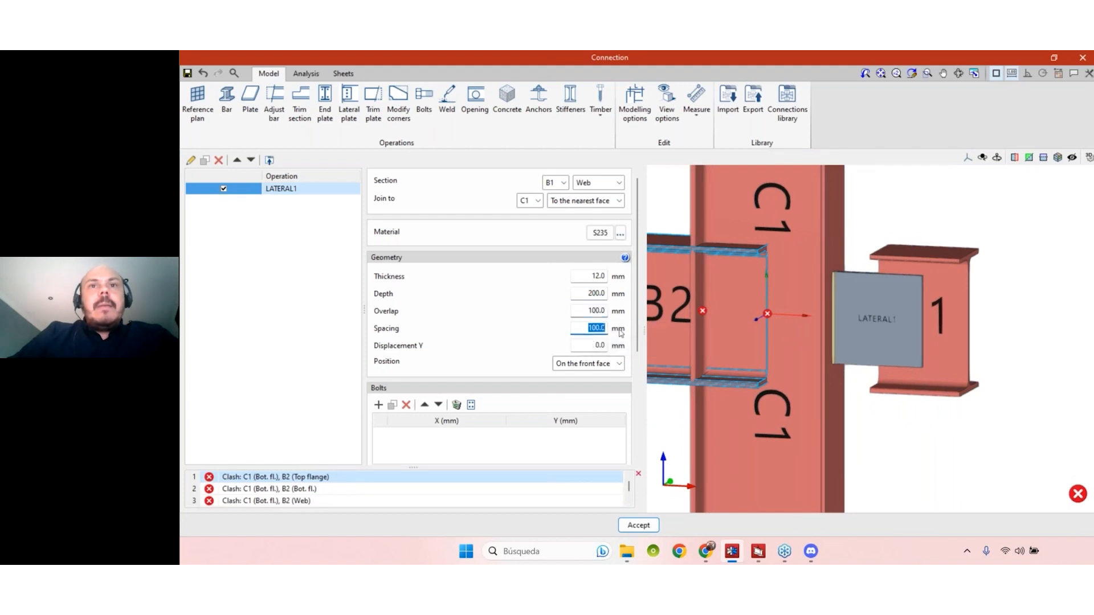
{"action": "type", "text": "15"}
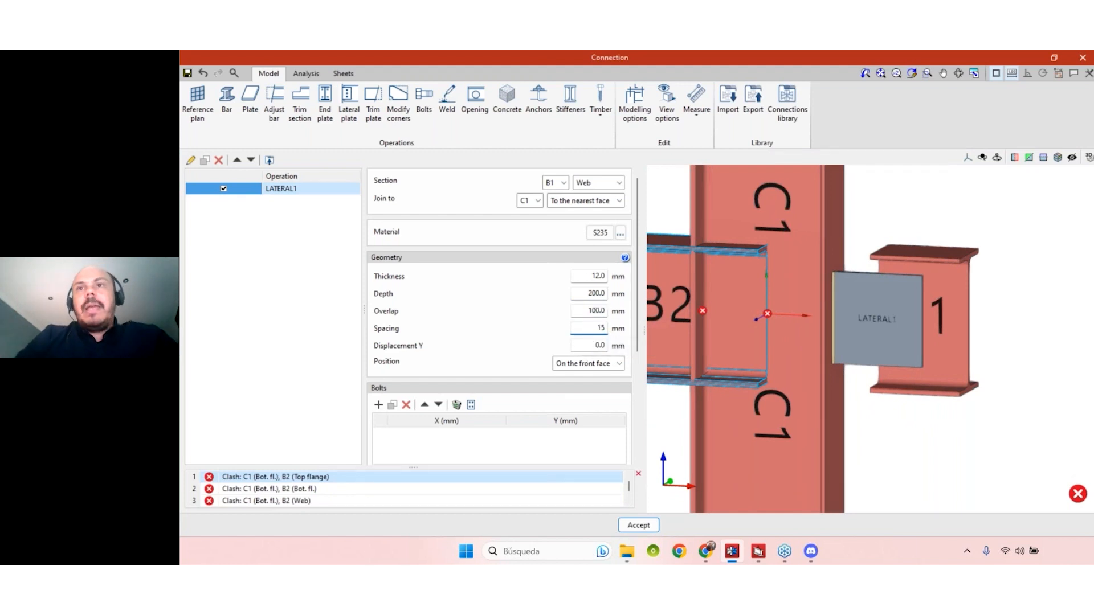
{"action": "key", "text": "Tab"}
{"action": "mouse_move", "coordinate": [929, 450]}
{"action": "middle_mouse_down"}
{"action": "mouse_move", "coordinate": [931, 438]}
{"action": "mouse_move", "coordinate": [910, 449]}
{"action": "middle_mouse_up"}
{"action": "scroll", "coordinate": [857, 379], "scroll_direction": "up", "scroll_amount": 3}
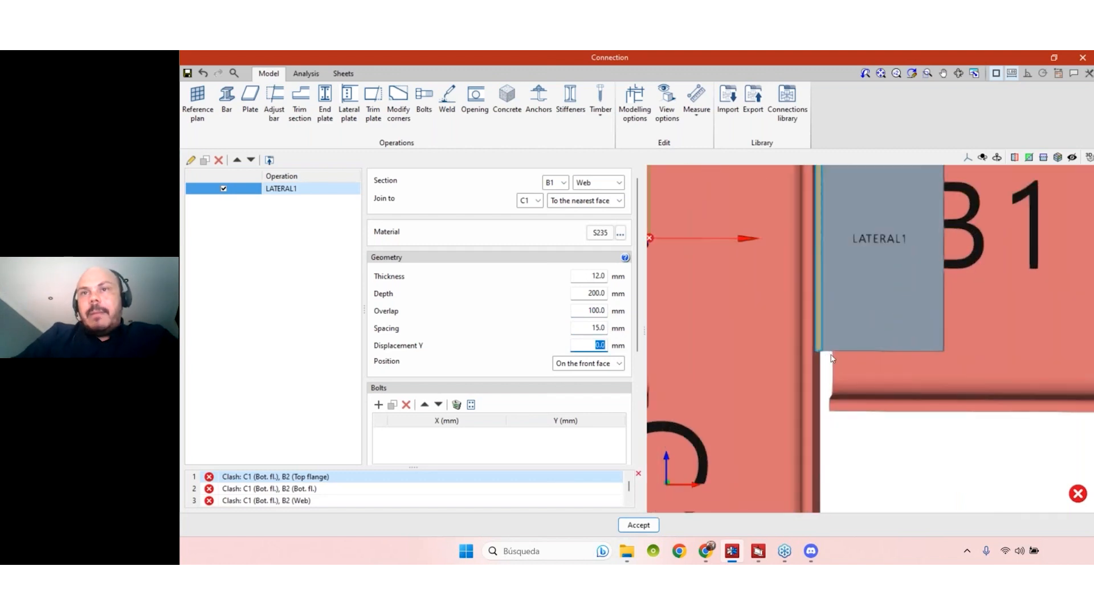
{"action": "scroll", "coordinate": [837, 362], "scroll_direction": "down", "scroll_amount": 3}
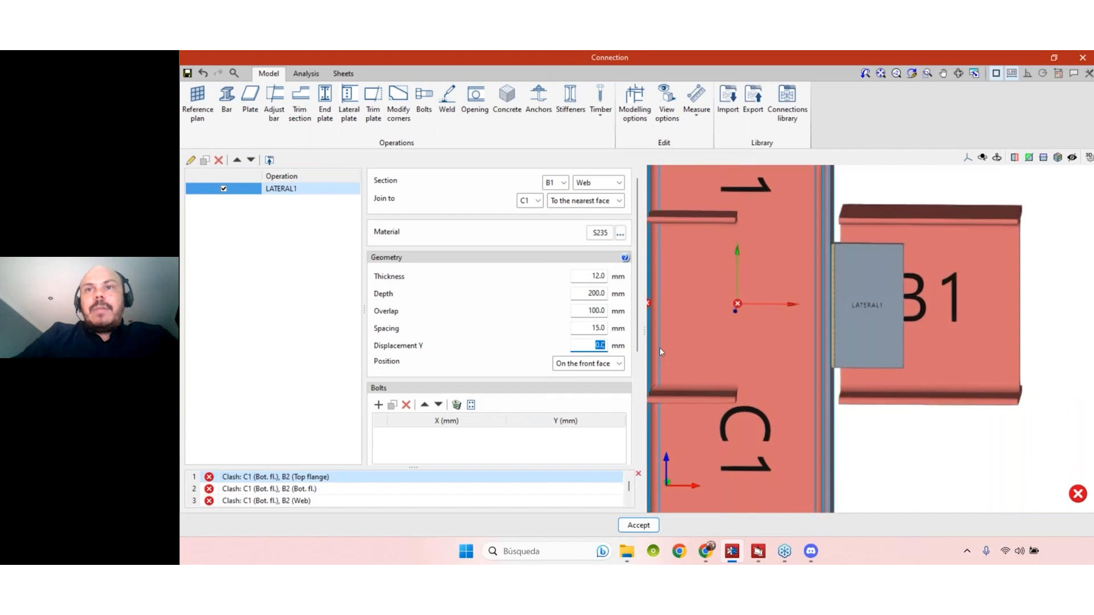
- Set the lateral plate's spacing between column C1 and beam B1 to 20 mm
{"action": "left_click", "coordinate": [593, 328]}
{"action": "type", "text": "20"}
{"action": "key", "text": "Tab"}
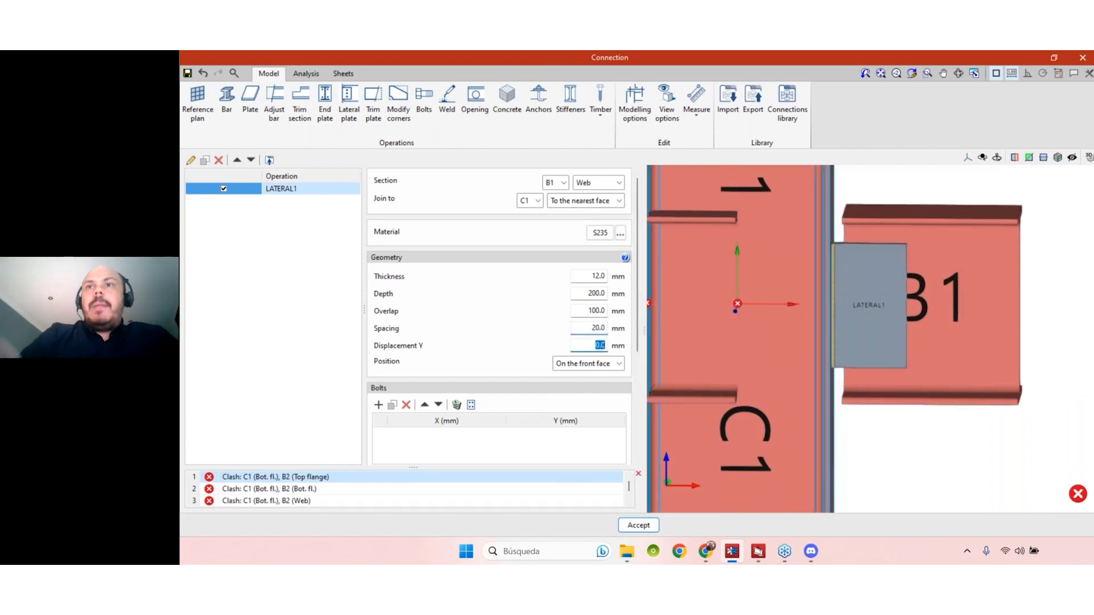
{"action": "scroll", "coordinate": [924, 452], "scroll_direction": "down", "scroll_amount": 1}
{"action": "middle_click_drag", "start_coordinate": [923, 453], "coordinate": [897, 456]}
{"action": "mouse_move", "coordinate": [1010, 339]}
{"action": "middle_mouse_down"}
{"action": "mouse_move", "coordinate": [997, 342]}
{"action": "mouse_move", "coordinate": [1018, 334]}
{"action": "mouse_move", "coordinate": [1024, 350]}
{"action": "mouse_move", "coordinate": [1003, 361]}
{"action": "mouse_move", "coordinate": [1028, 338]}
{"action": "middle_mouse_up"}
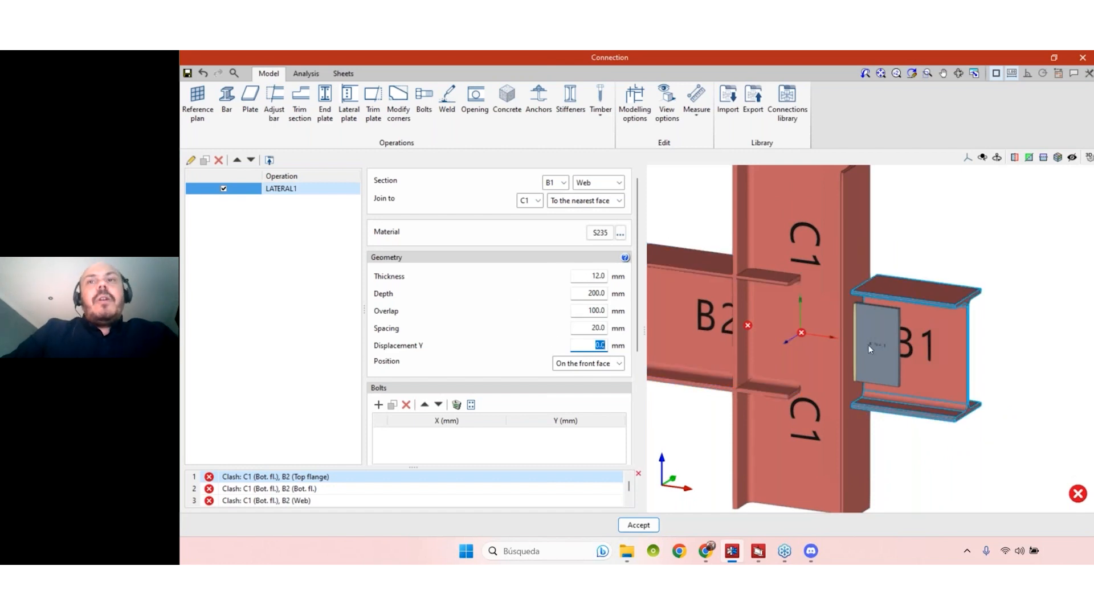
- Set the lateral plate's overlap on beam B1 to 80 mm
{"action": "left_click", "coordinate": [589, 310]}
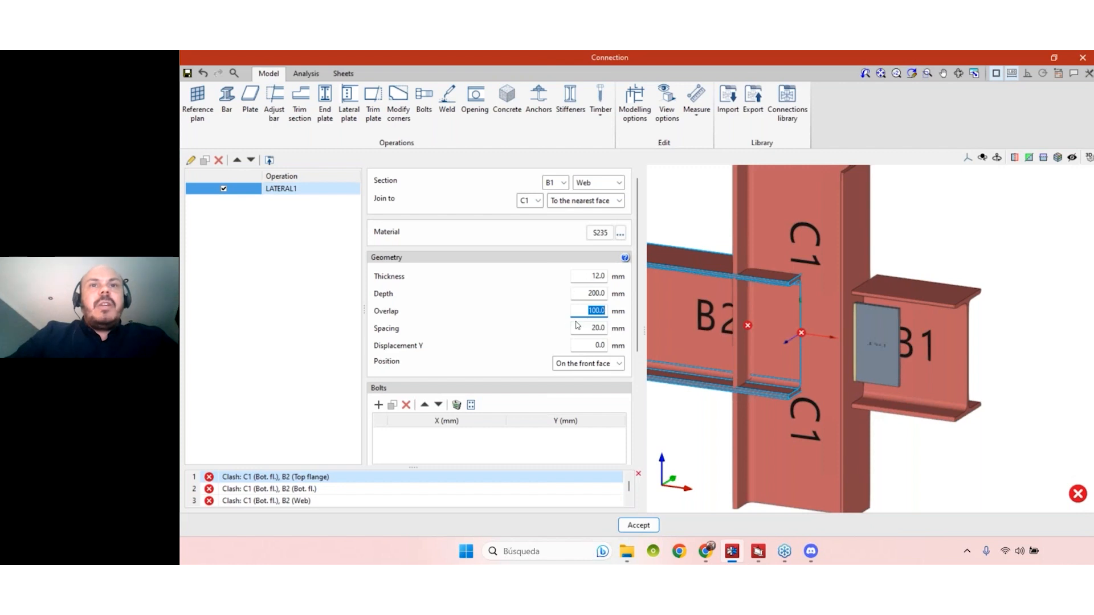
{"action": "type", "text": "80"}
{"action": "key", "text": "Tab"}
{"action": "middle_click_drag", "start_coordinate": [1010, 451], "coordinate": [972, 459]}
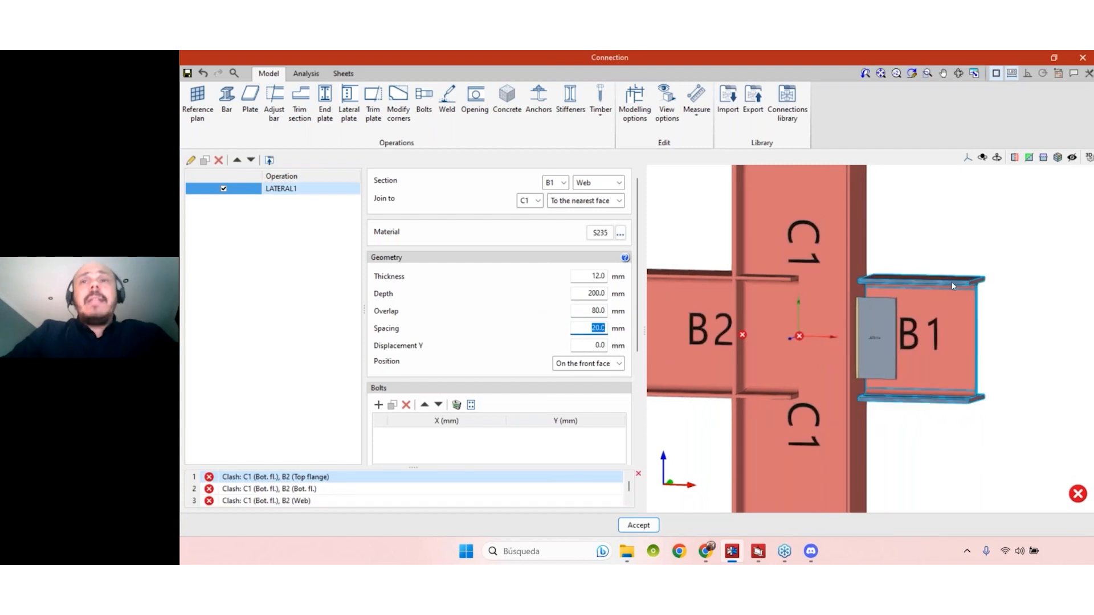
- Add a first bolt to the lateral plate at X 0, Y 0
{"action": "scroll", "coordinate": [637, 291], "scroll_direction": "down", "scroll_amount": 1}
{"action": "scroll", "coordinate": [637, 292], "scroll_direction": "down", "scroll_amount": 2}
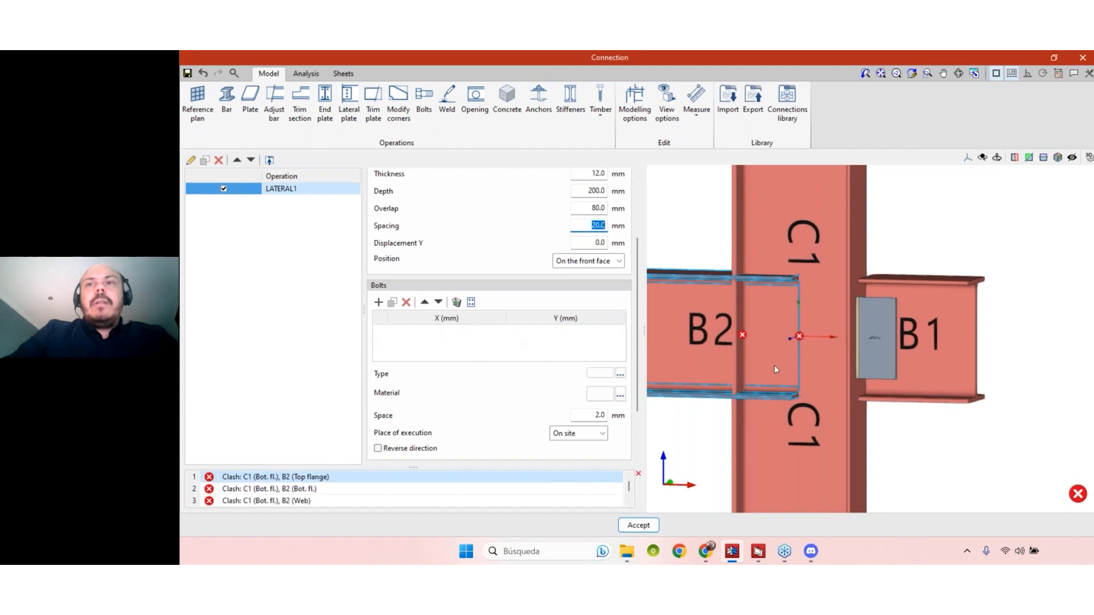
{"action": "left_click", "coordinate": [379, 302]}
{"action": "middle_click_drag", "start_coordinate": [906, 397], "coordinate": [946, 378]}
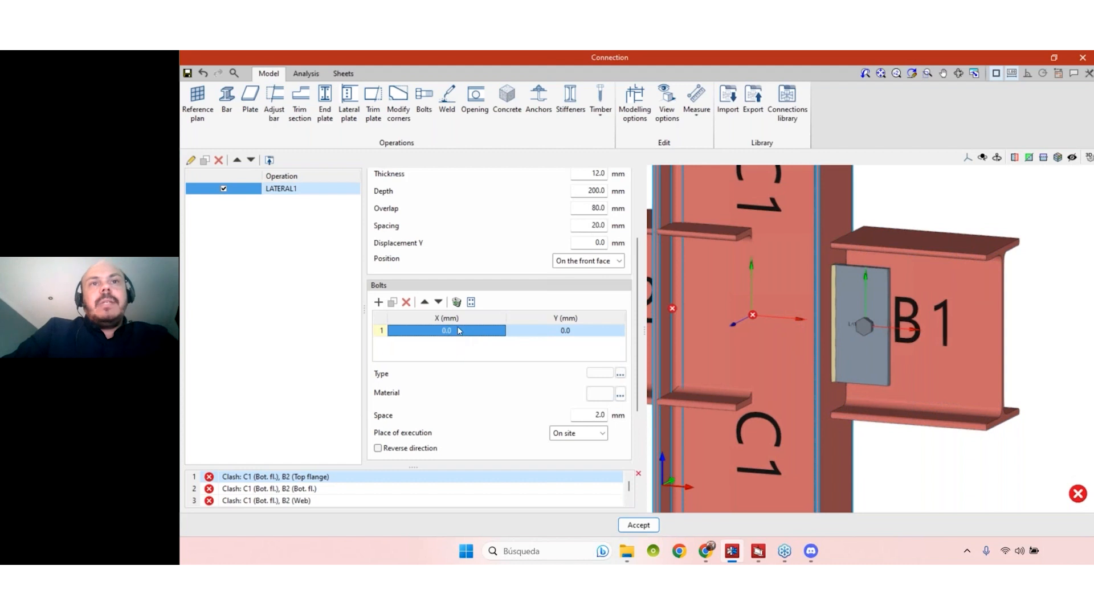
- Duplicate the first bolt and set the copy's Y coordinate to 50 mm
{"action": "left_click", "coordinate": [392, 302]}
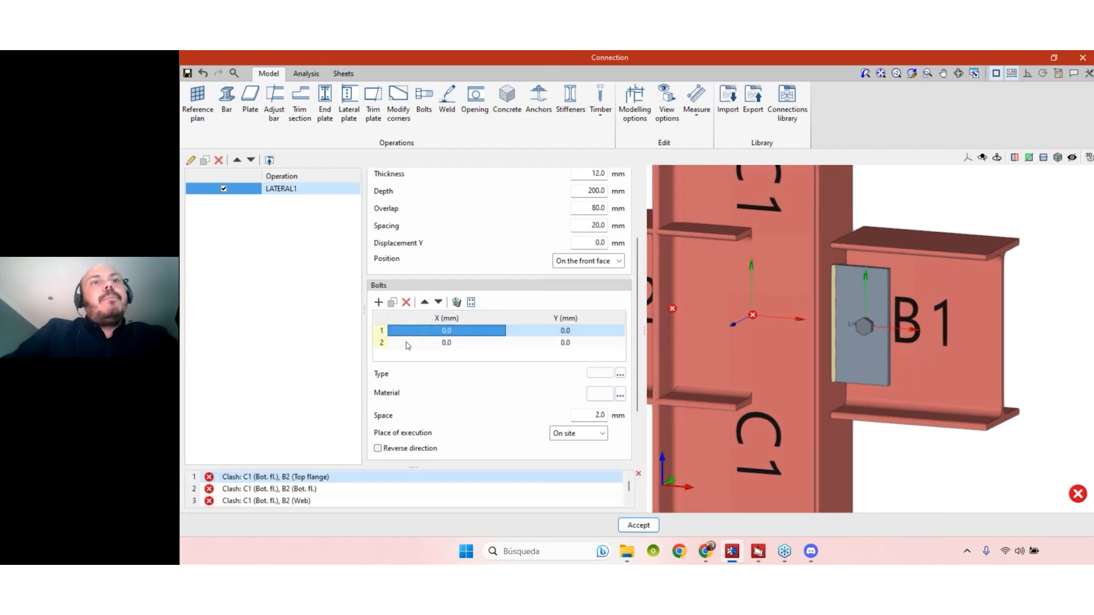
{"action": "left_click", "coordinate": [427, 344]}
{"action": "left_click", "coordinate": [570, 348]}
{"action": "left_click", "coordinate": [570, 348]}
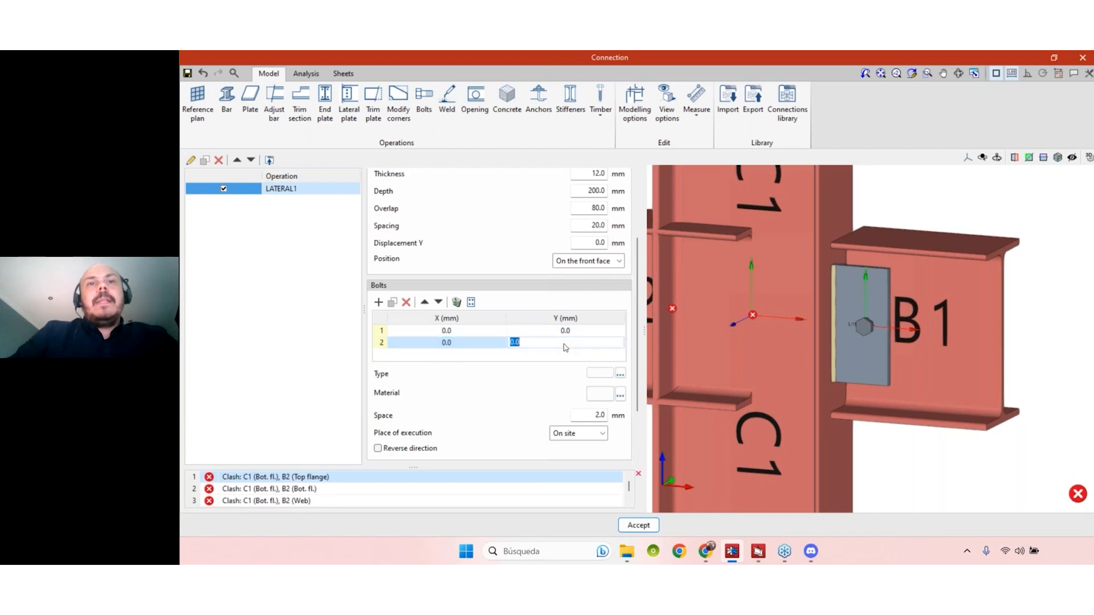
{"action": "type", "text": "50"}
{"action": "key", "text": "Return"}
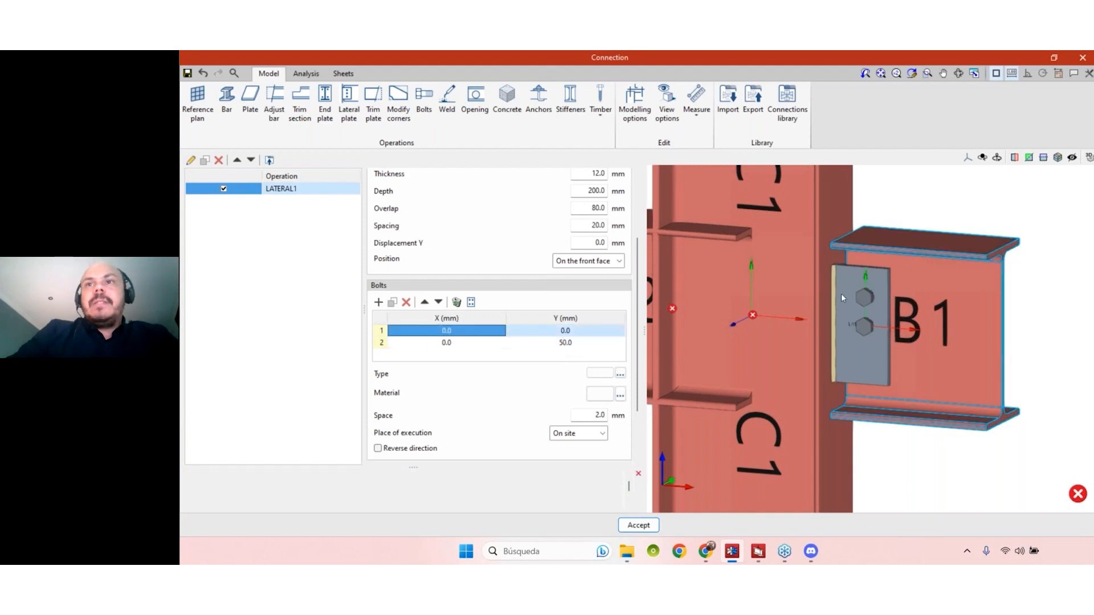
- Change the second bolt's Y coordinate to 60 mm
{"action": "left_click", "coordinate": [565, 342]}
{"action": "type", "text": "60"}
{"action": "key", "text": "Return"}
{"action": "middle_click_drag", "start_coordinate": [1051, 364], "coordinate": [1038, 358]}
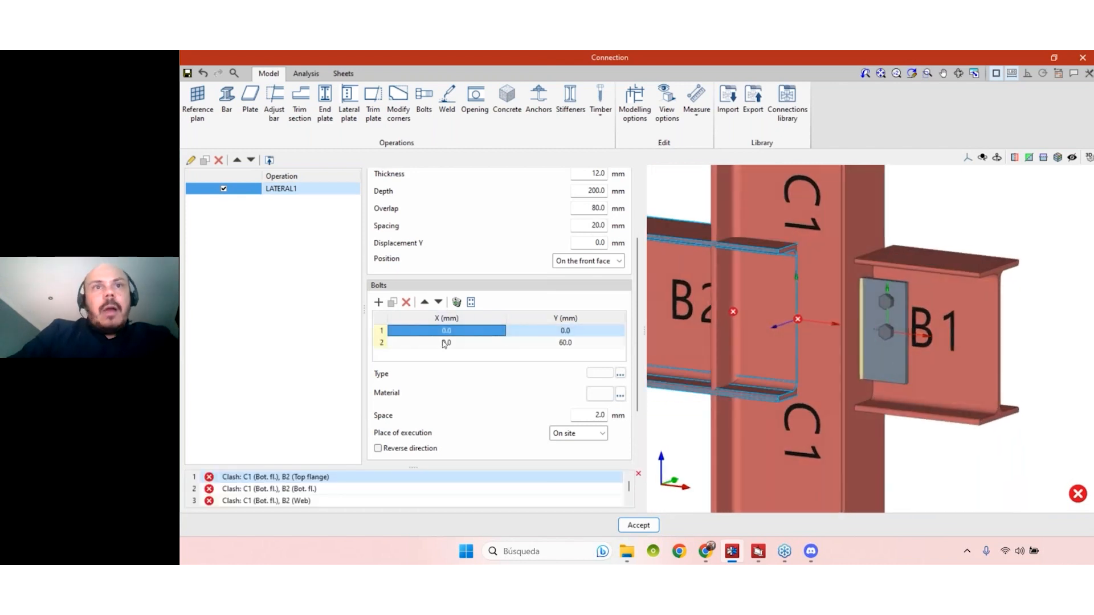
- Duplicate the second bolt and set the copy's Y coordinate to -60 mm for a third bolt
{"action": "left_click", "coordinate": [395, 345]}
{"action": "left_click", "coordinate": [392, 303]}
{"action": "left_click", "coordinate": [546, 356]}
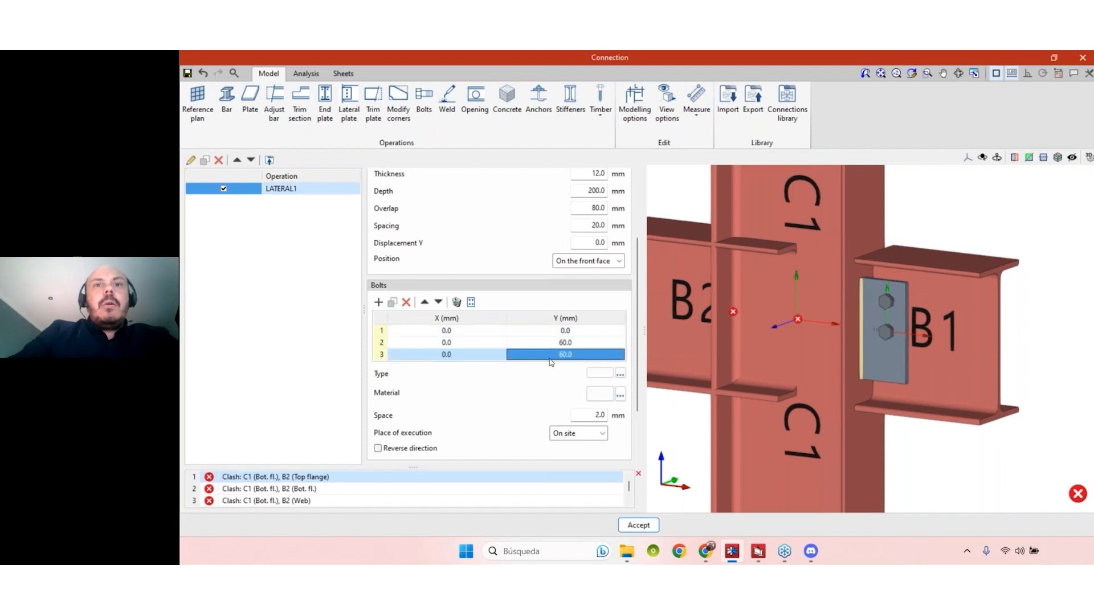
{"action": "left_click", "coordinate": [535, 355]}
{"action": "key", "text": "Home"}
{"action": "type", "text": "-"}
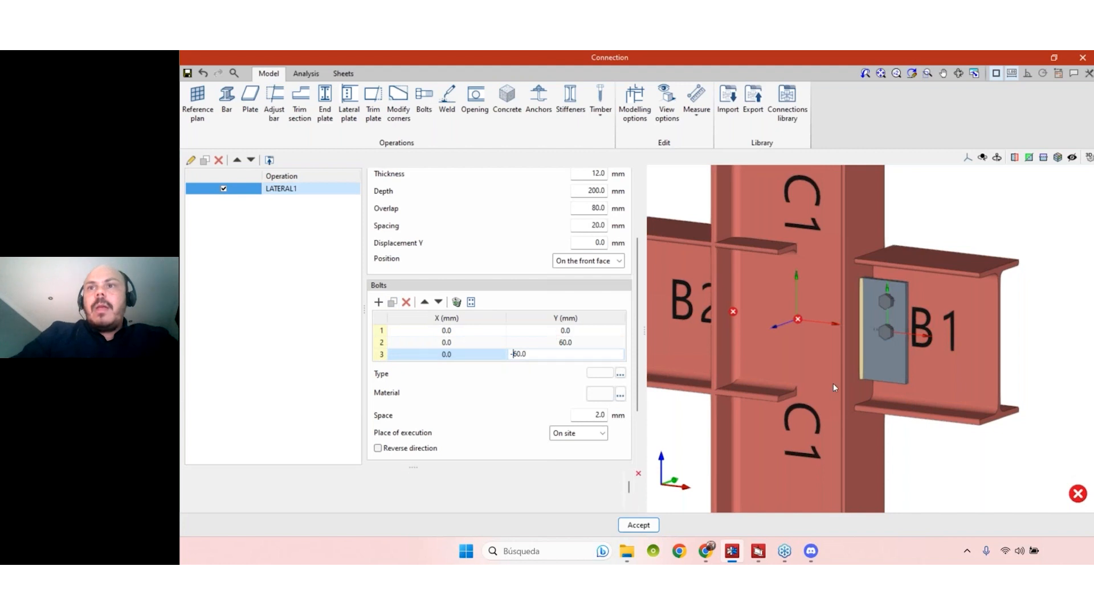
{"action": "mouse_move", "coordinate": [1024, 343]}
{"action": "middle_mouse_down"}
{"action": "mouse_move", "coordinate": [940, 341]}
{"action": "mouse_move", "coordinate": [1007, 345]}
{"action": "middle_mouse_up"}
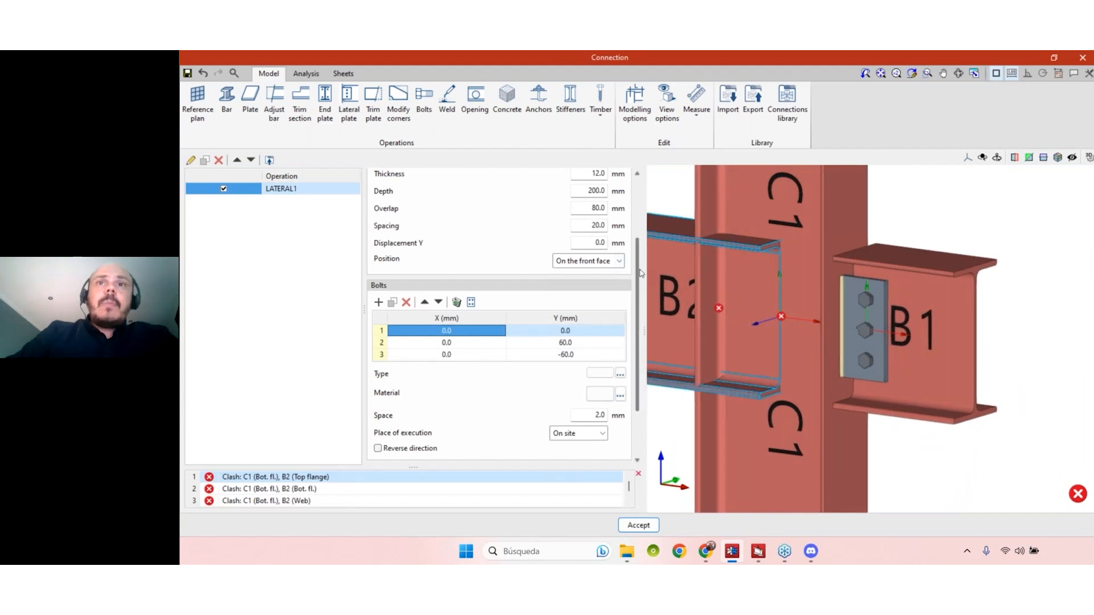
- Set the lateral plate's bolt type to series ISO 4014 with a nominal diameter of 12
{"action": "scroll", "coordinate": [638, 279], "scroll_direction": "down", "scroll_amount": 1}
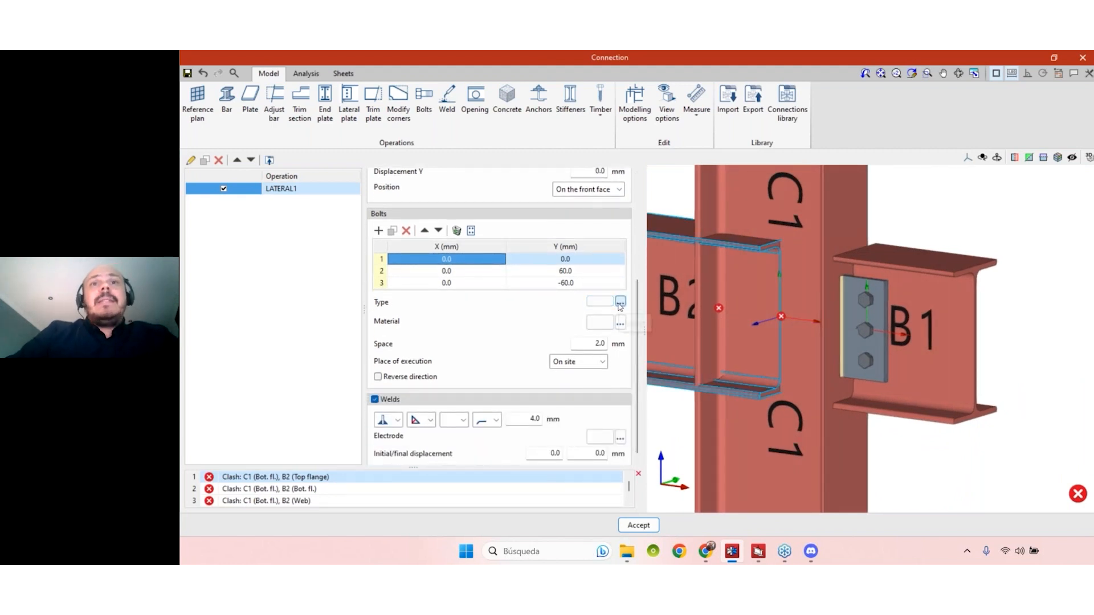
{"action": "left_click", "coordinate": [621, 302]}
{"action": "left_click", "coordinate": [680, 292]}
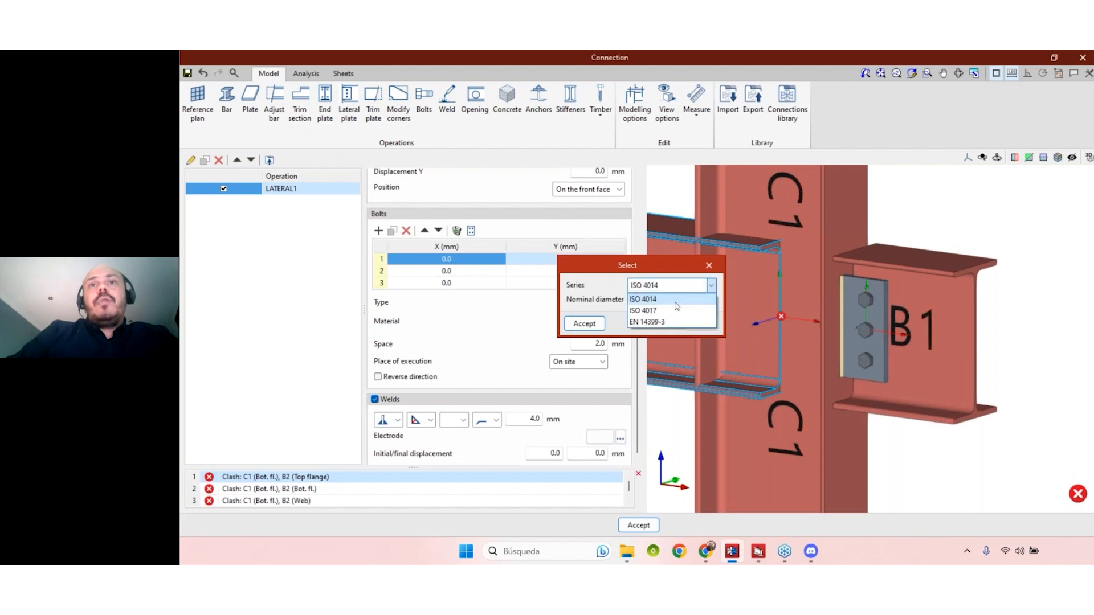
{"action": "left_click", "coordinate": [663, 297]}
{"action": "left_click", "coordinate": [668, 300]}
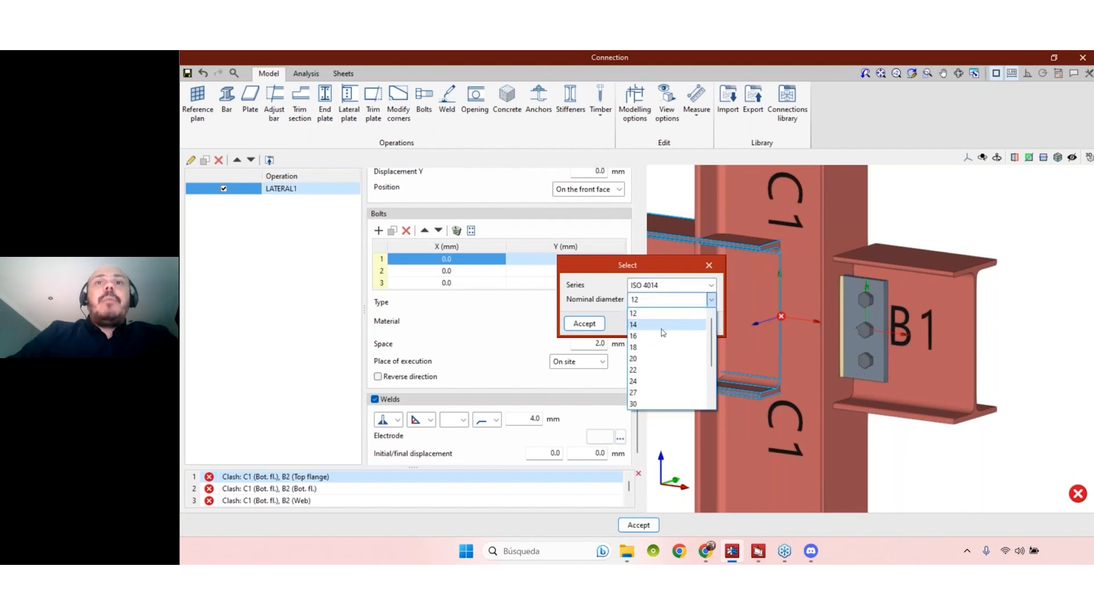
{"action": "left_click", "coordinate": [661, 300]}
{"action": "left_click", "coordinate": [659, 300]}
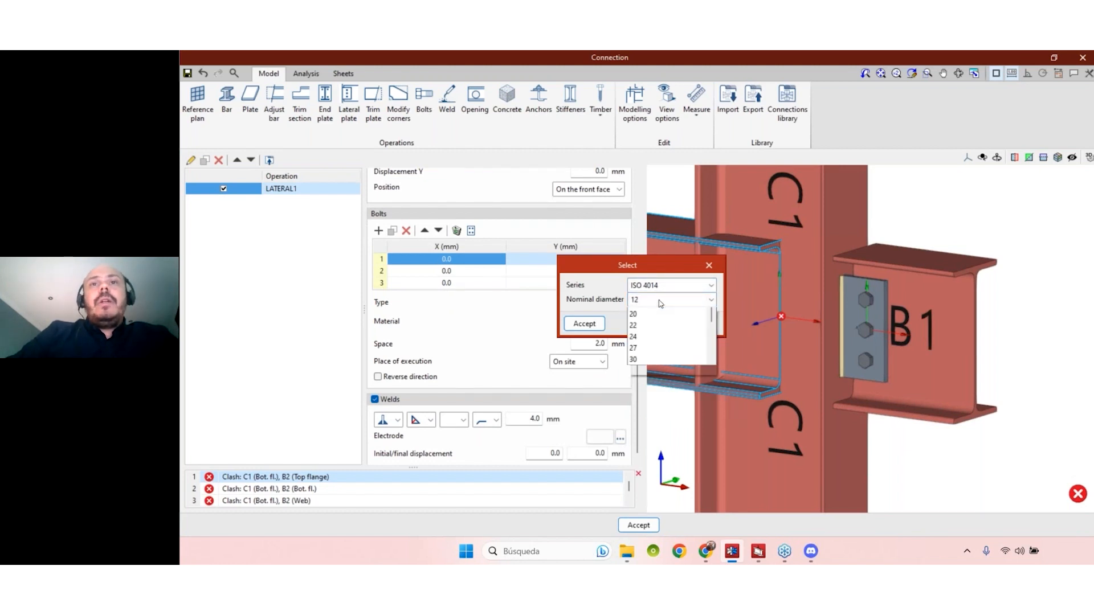
{"action": "left_click", "coordinate": [665, 314]}
{"action": "left_click", "coordinate": [584, 324]}
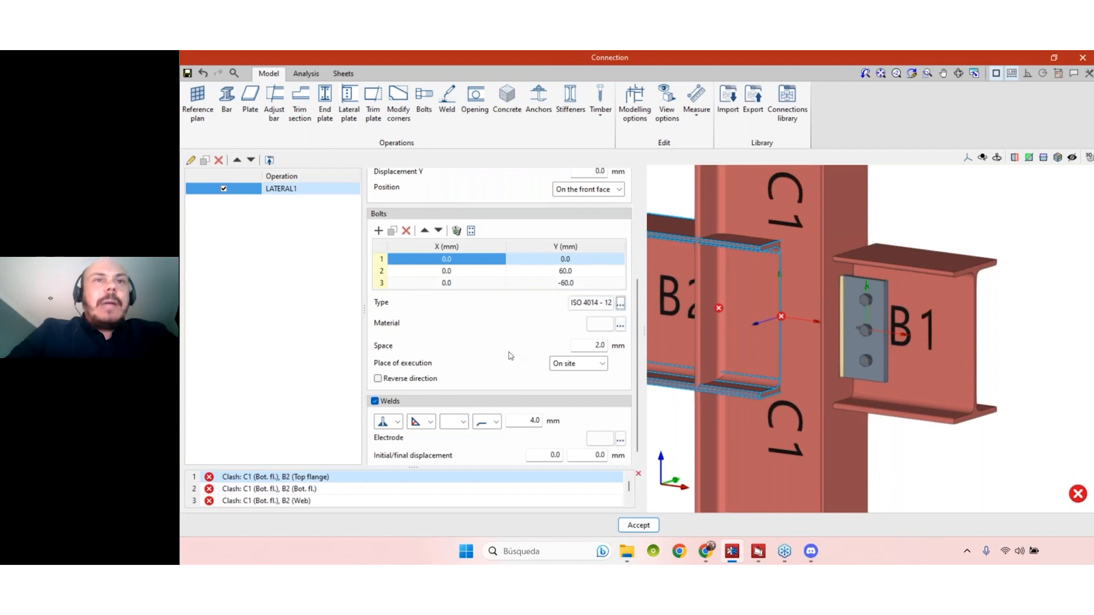
- Assign material 4.8 to the lateral plate's bolts and keep their place of execution on site
{"action": "left_click", "coordinate": [620, 325]}
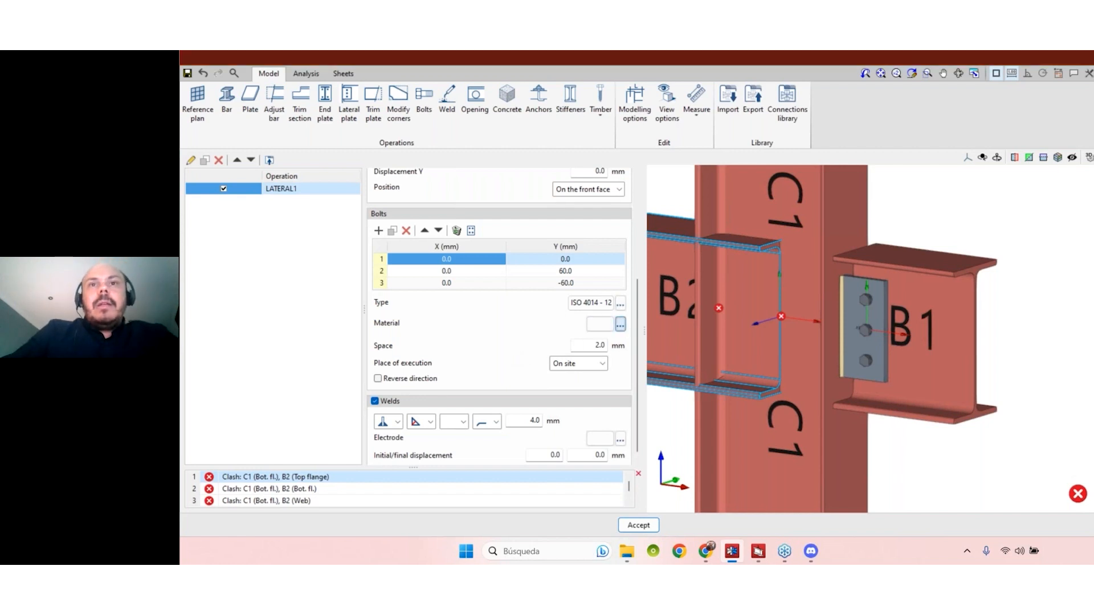
{"action": "left_click", "coordinate": [655, 293]}
{"action": "left_click", "coordinate": [631, 321]}
{"action": "left_click", "coordinate": [596, 316]}
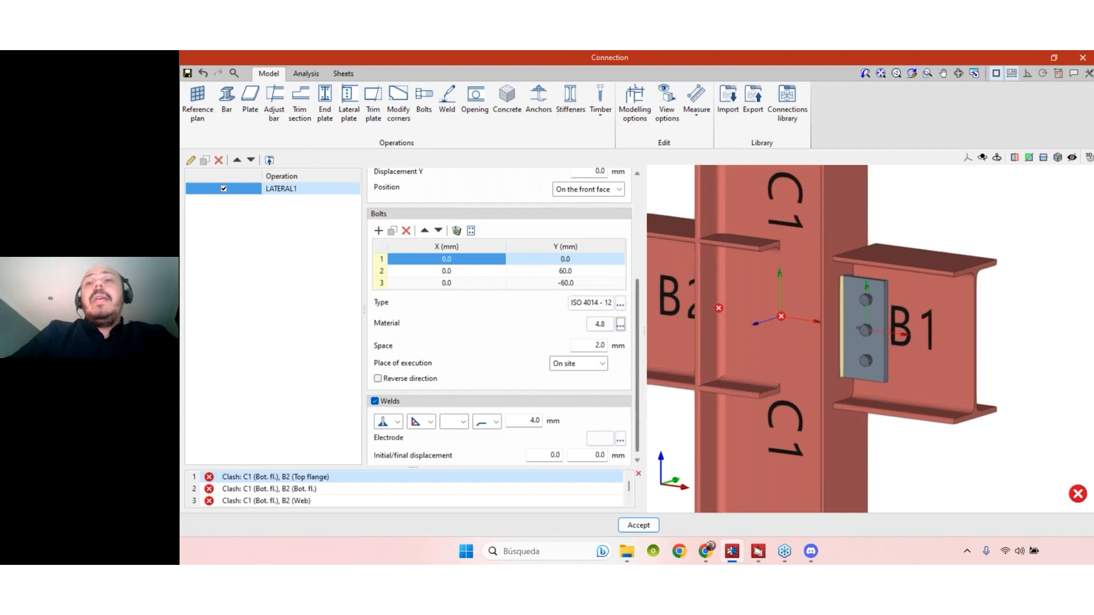
{"action": "left_click", "coordinate": [603, 364]}
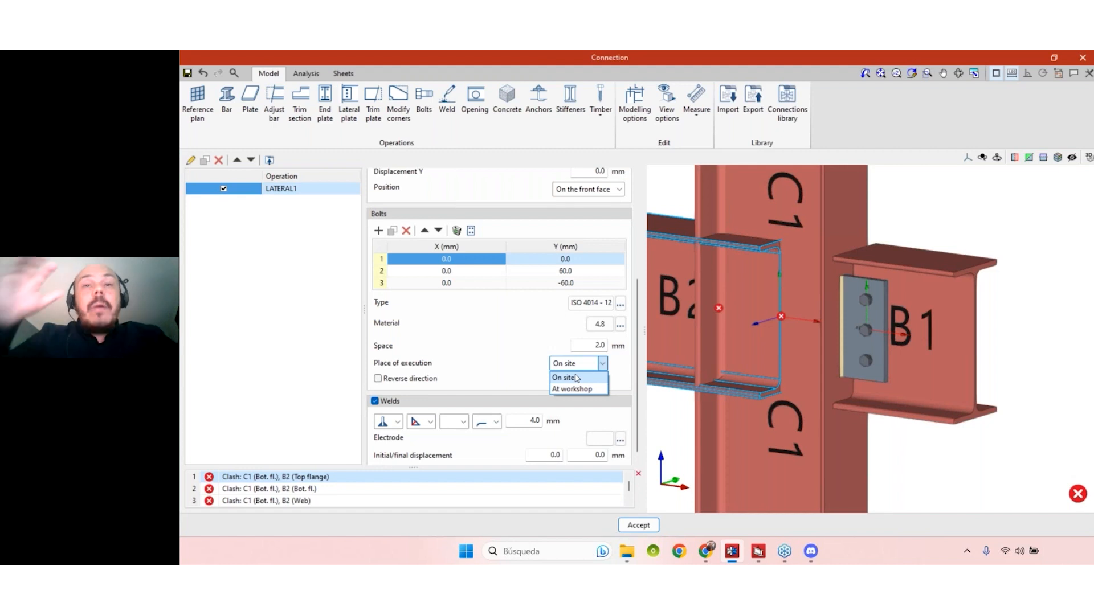
{"action": "left_click", "coordinate": [540, 331]}
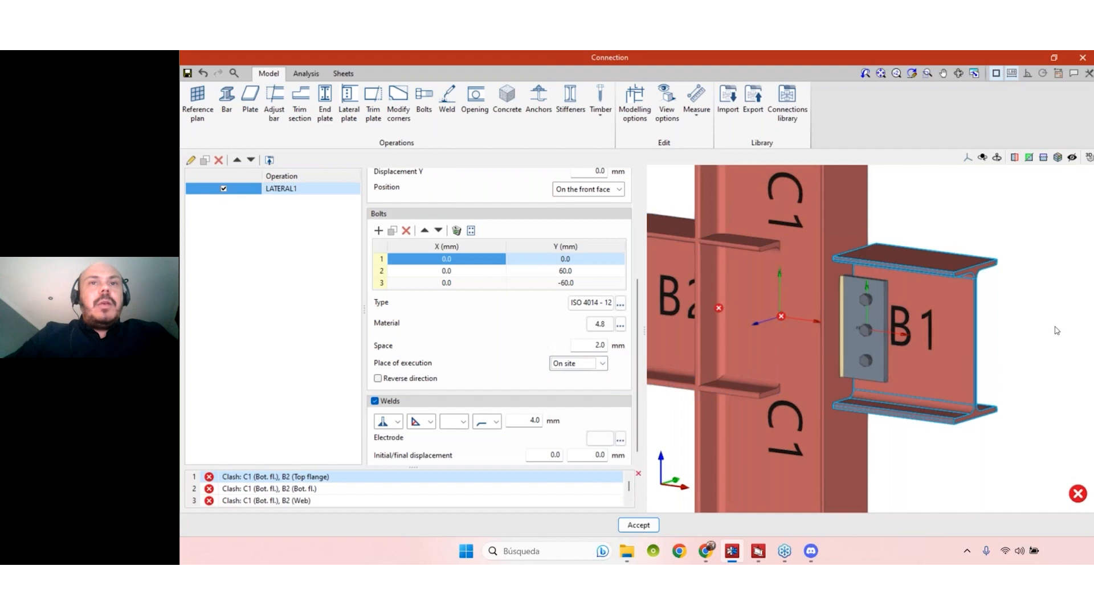
- Inspect the lateral plate's weld to column C1 by switching the welds off and back on, and review the weld arrangement options
{"action": "middle_click_drag", "start_coordinate": [1010, 374], "coordinate": [752, 283]}
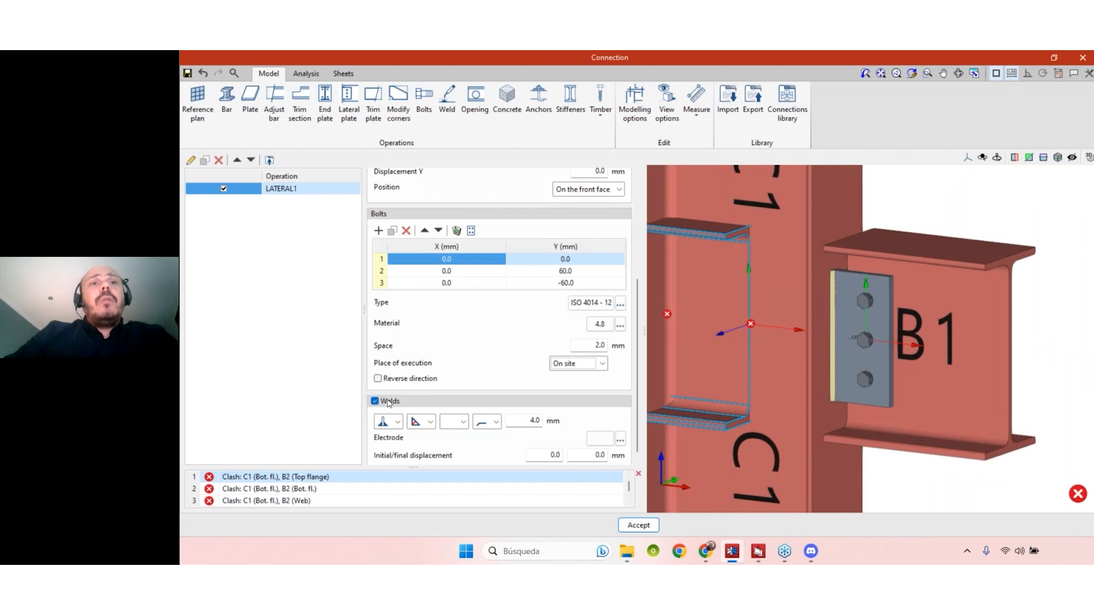
{"action": "scroll", "coordinate": [826, 285], "scroll_direction": "up", "scroll_amount": 3}
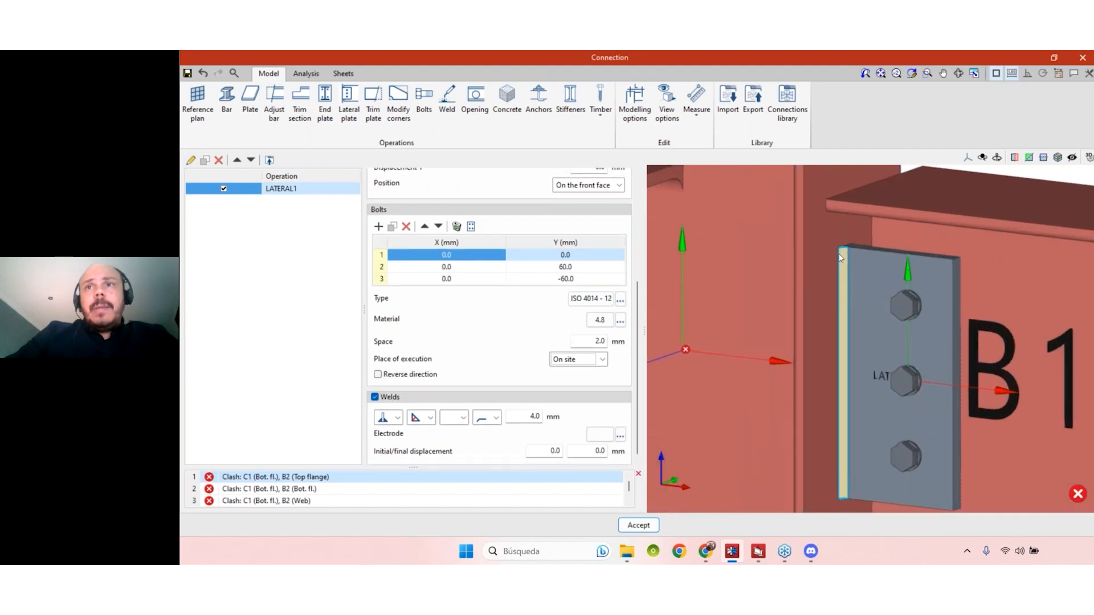
{"action": "middle_click_drag", "start_coordinate": [839, 258], "coordinate": [883, 354]}
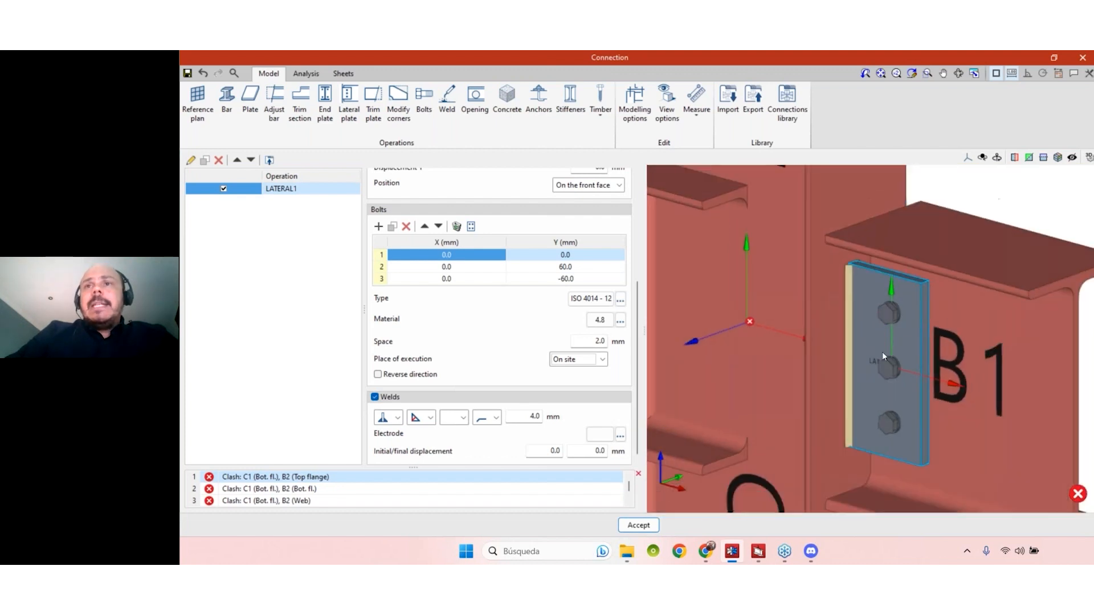
{"action": "scroll", "coordinate": [882, 351], "scroll_direction": "down", "scroll_amount": 3}
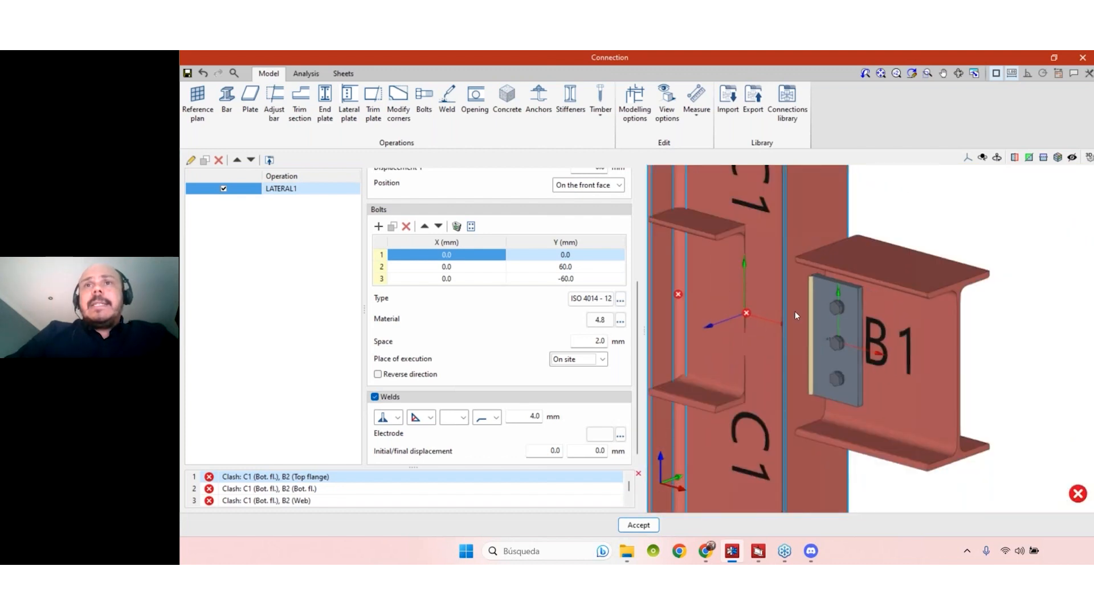
{"action": "left_click", "coordinate": [375, 397]}
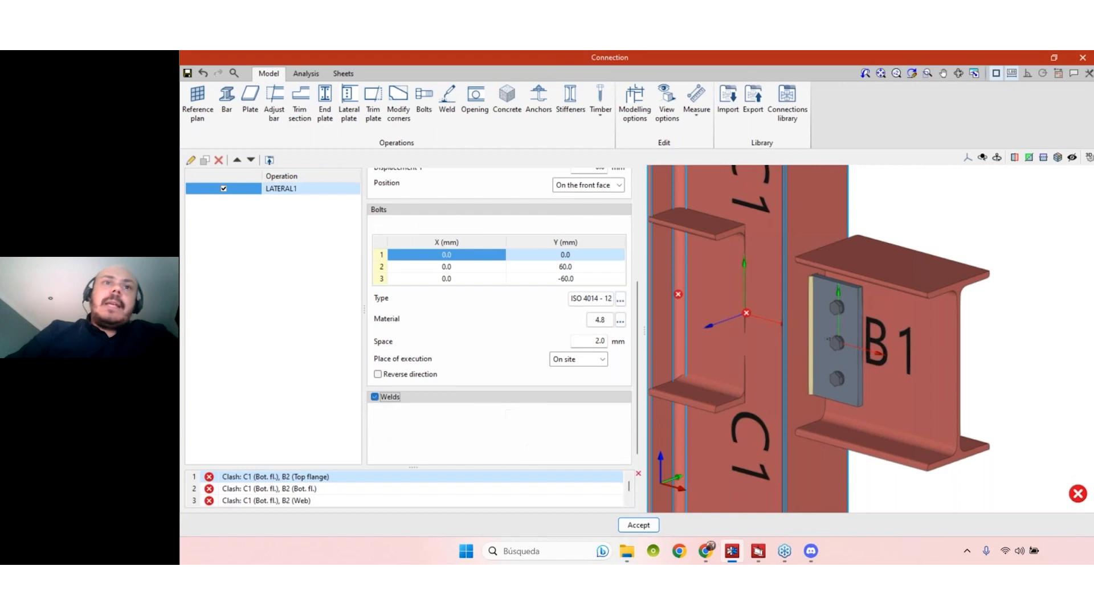
{"action": "left_click", "coordinate": [375, 397]}
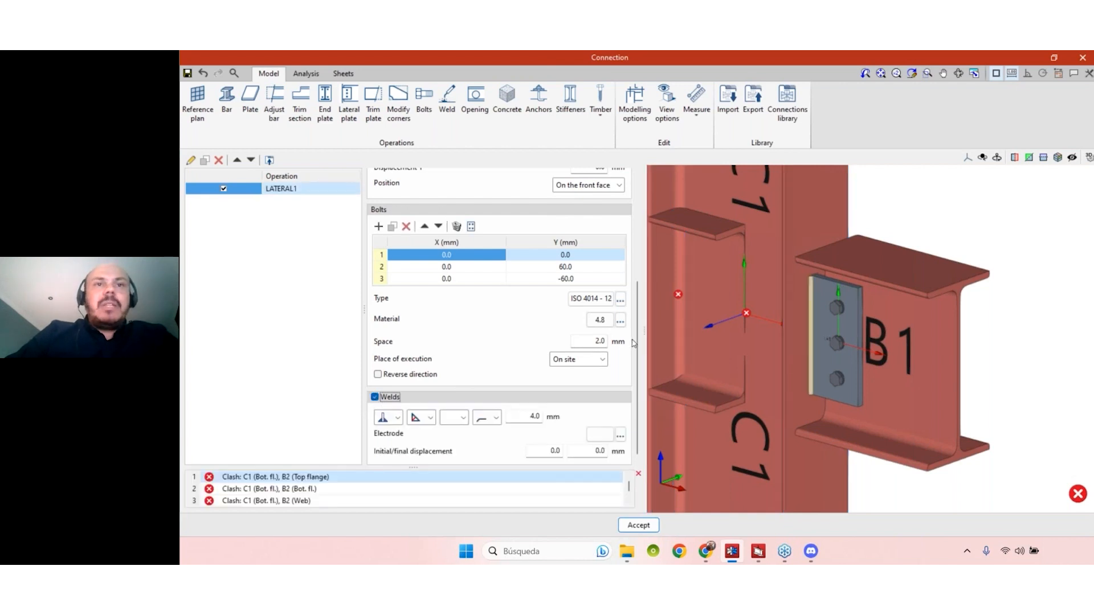
{"action": "left_click", "coordinate": [399, 419]}
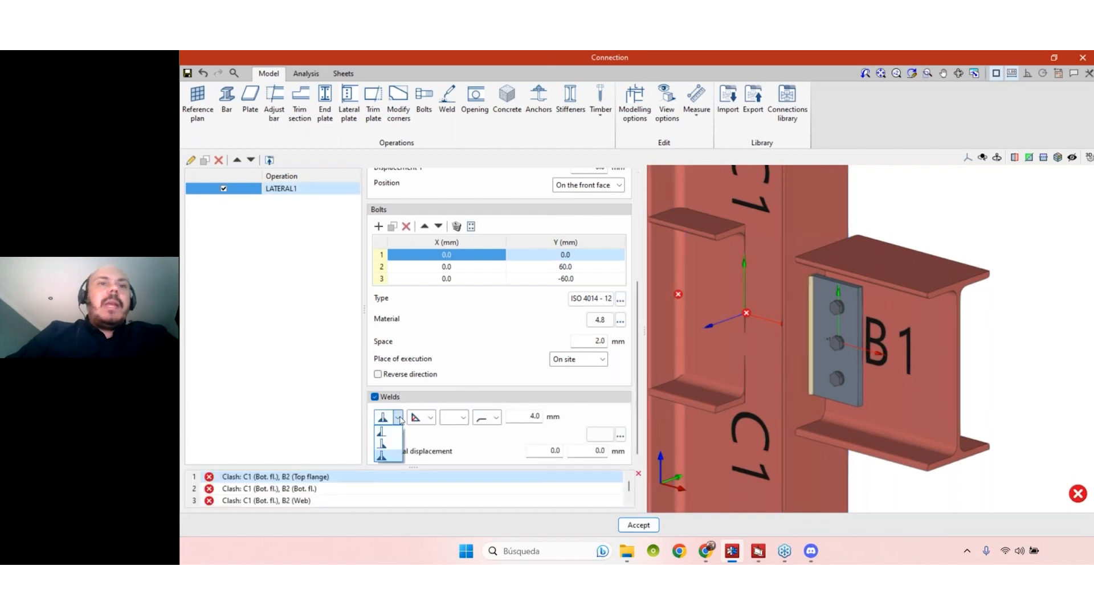
{"action": "left_click", "coordinate": [400, 419]}
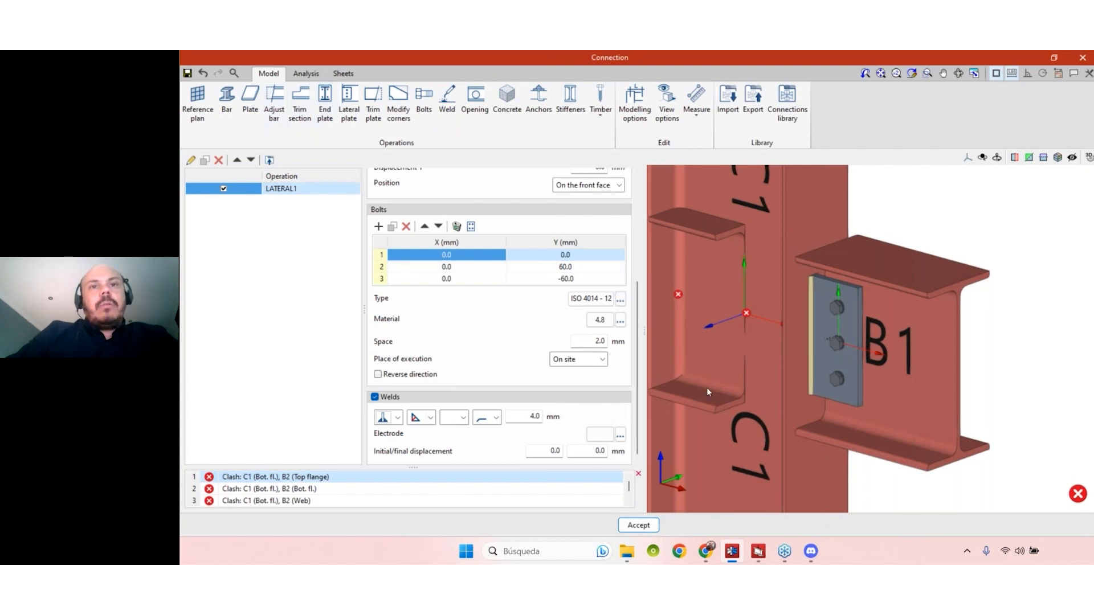
- Examine the B1 to C1 connection in the model and review the lateral plate's section, material and geometry settings
{"action": "scroll", "coordinate": [815, 372], "scroll_direction": "down", "scroll_amount": 1}
{"action": "middle_click_drag", "start_coordinate": [945, 368], "coordinate": [883, 369], "text": "shift"}
{"action": "scroll", "coordinate": [917, 379], "scroll_direction": "down", "scroll_amount": 1}
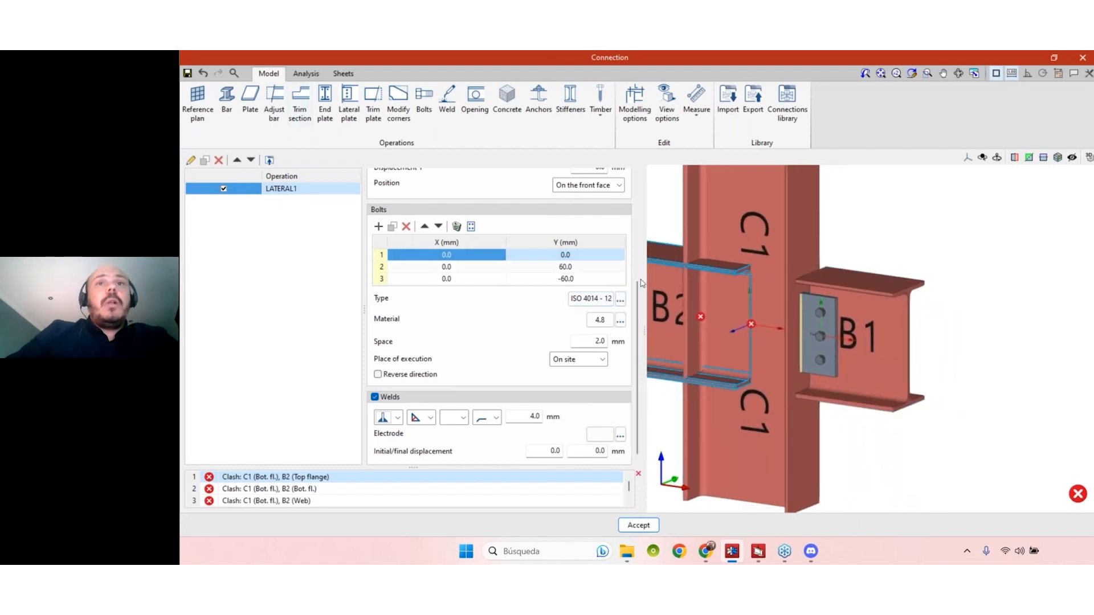
{"action": "scroll", "coordinate": [641, 314], "scroll_direction": "up", "scroll_amount": 5}
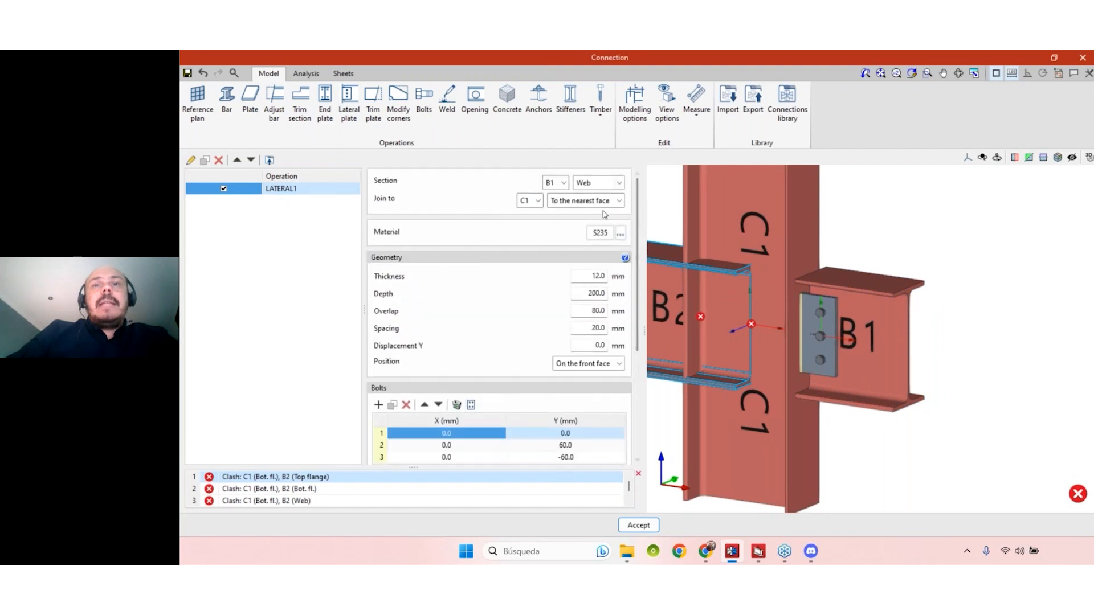
{"action": "scroll", "coordinate": [821, 338], "scroll_direction": "up", "scroll_amount": 3}
{"action": "middle_click_drag", "start_coordinate": [953, 375], "coordinate": [901, 342], "text": "shift"}
{"action": "scroll", "coordinate": [936, 375], "scroll_direction": "down", "scroll_amount": 3}
{"action": "scroll", "coordinate": [880, 348], "scroll_direction": "up", "scroll_amount": 2}
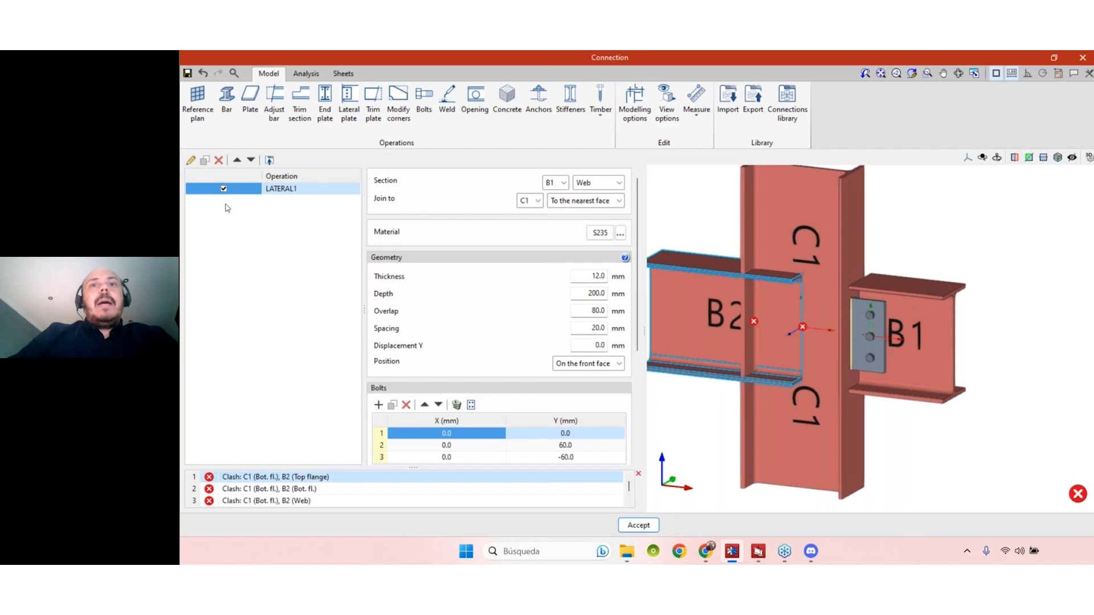
- Duplicate the lateral plate operation and assign the copy to the web of beam B2
{"action": "left_click", "coordinate": [205, 162]}
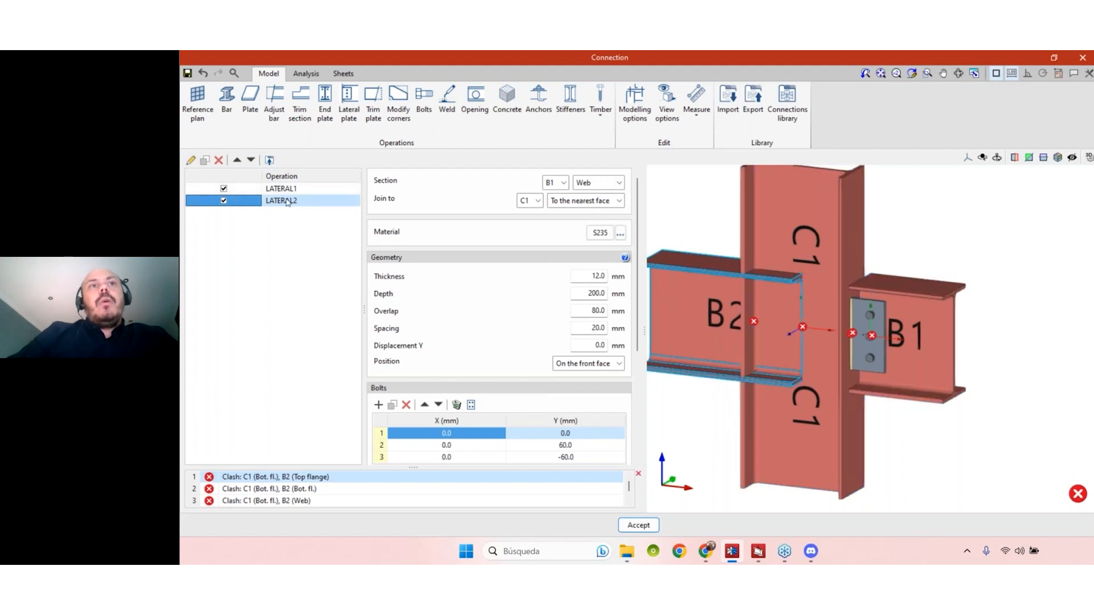
{"action": "left_click", "coordinate": [552, 183]}
{"action": "left_click", "coordinate": [550, 207]}
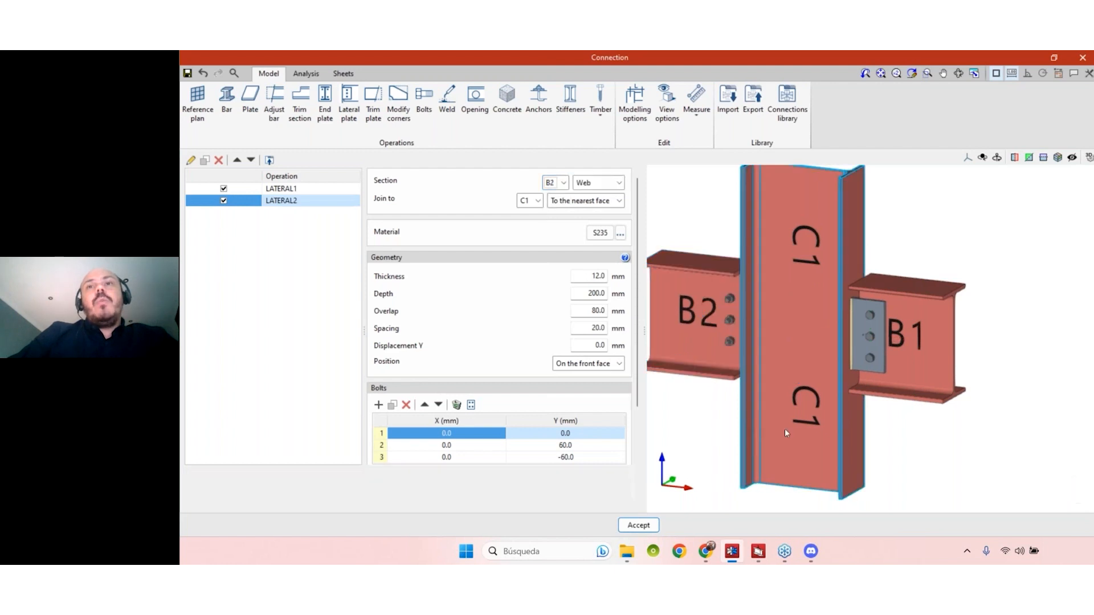
{"action": "mouse_move", "coordinate": [720, 423]}
{"action": "middle_mouse_down"}
{"action": "mouse_move", "coordinate": [944, 412]}
{"action": "mouse_move", "coordinate": [864, 408]}
{"action": "mouse_move", "coordinate": [689, 442]}
{"action": "mouse_move", "coordinate": [708, 434]}
{"action": "middle_mouse_up"}
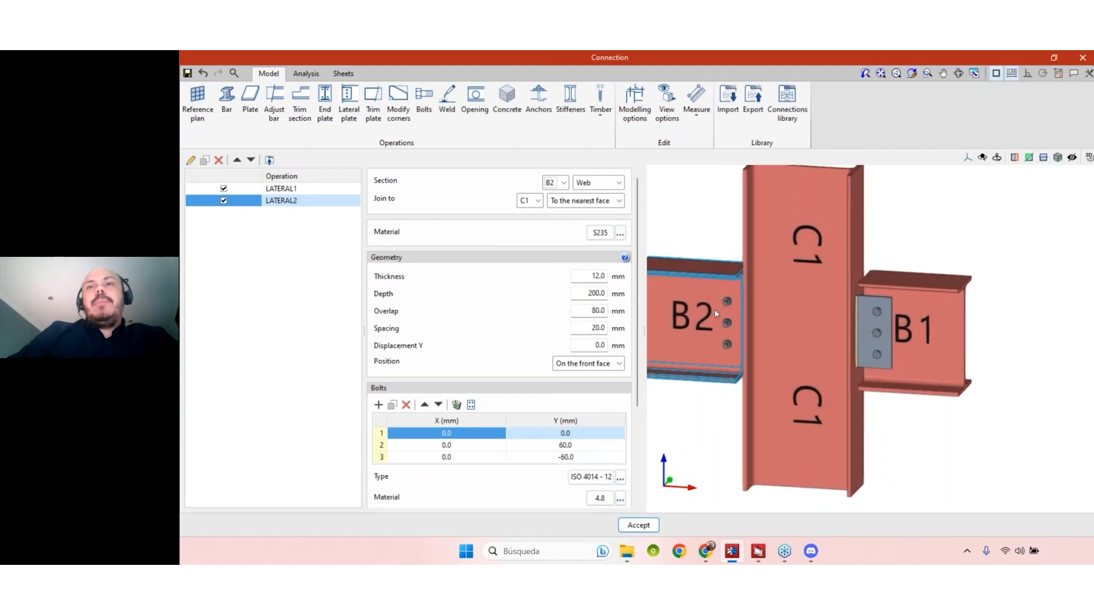
{"action": "middle_click_drag", "start_coordinate": [801, 407], "coordinate": [712, 402]}
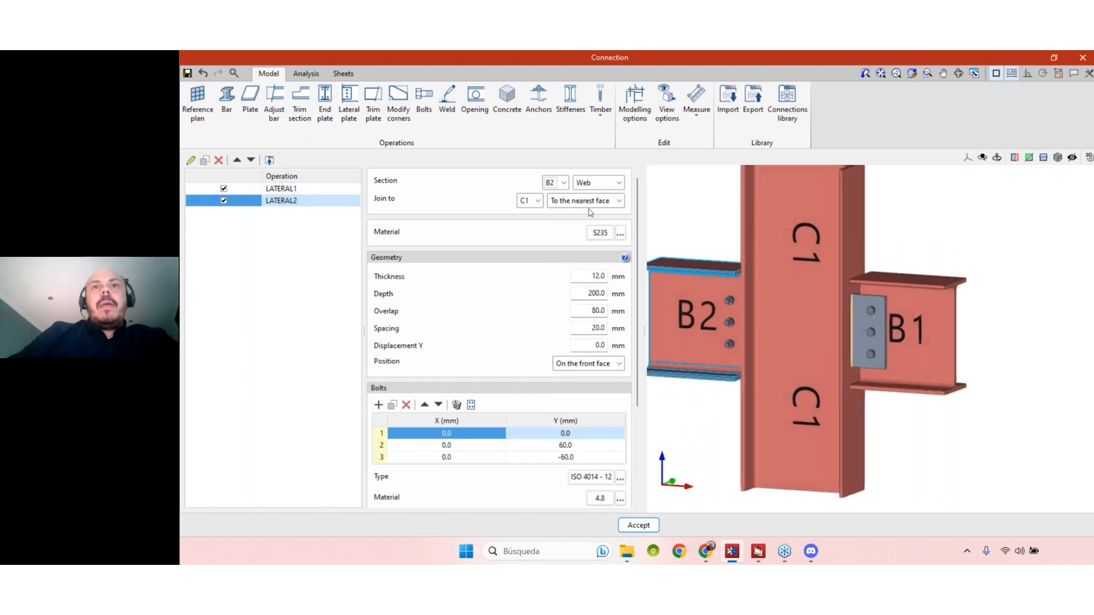
- Position beam B2's lateral plate on the back face of the web
{"action": "left_click", "coordinate": [614, 365]}
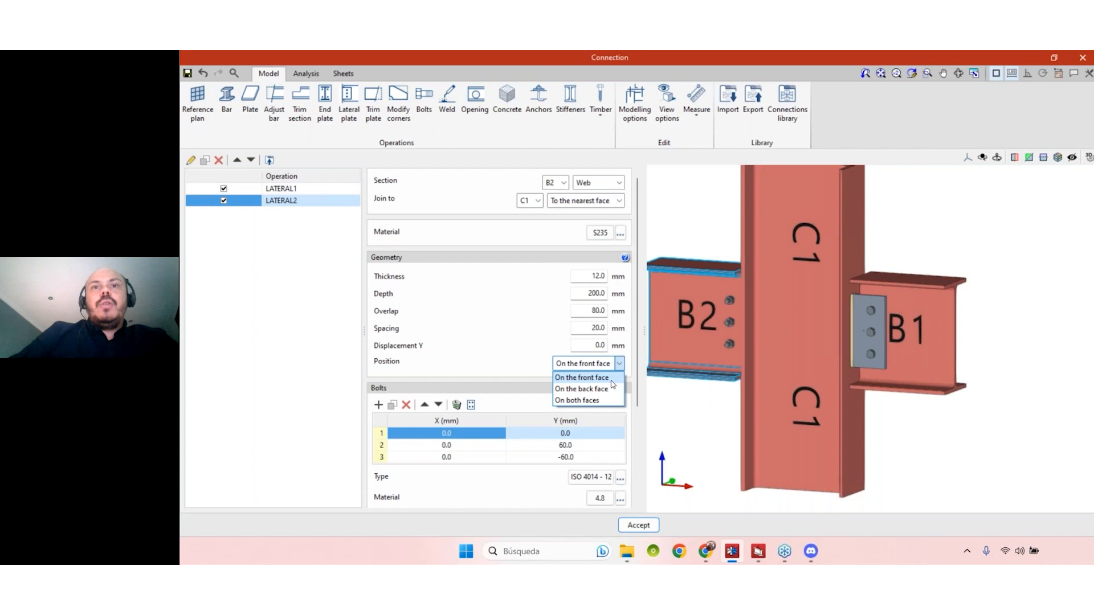
{"action": "left_click", "coordinate": [611, 388]}
{"action": "mouse_move", "coordinate": [718, 454]}
{"action": "middle_mouse_down"}
{"action": "mouse_move", "coordinate": [781, 454]}
{"action": "mouse_move", "coordinate": [723, 453]}
{"action": "middle_mouse_up"}
{"action": "scroll", "coordinate": [928, 454], "scroll_direction": "up", "scroll_amount": 1}
{"action": "middle_click_drag", "start_coordinate": [898, 452], "coordinate": [906, 365]}
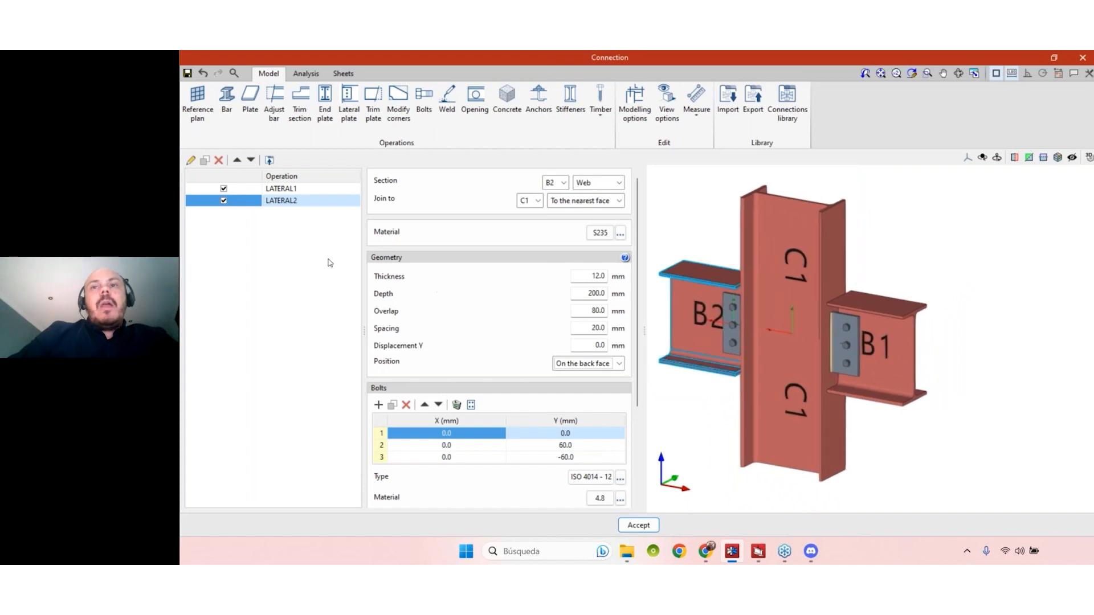
- Delete the duplicated lateral plate operation on beam B2
{"action": "left_click", "coordinate": [220, 162]}
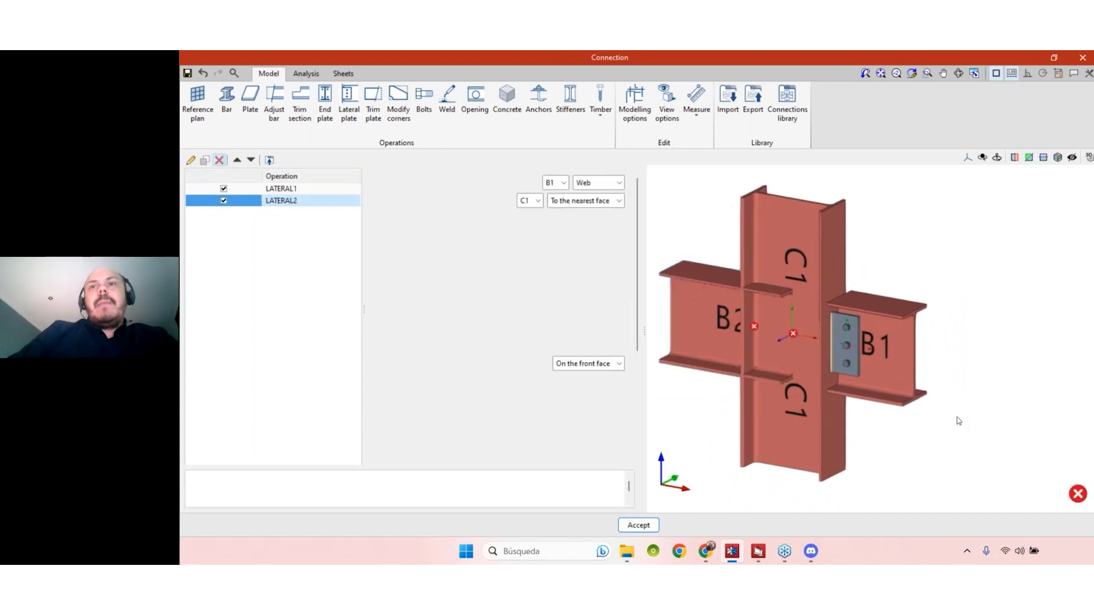
{"action": "scroll", "coordinate": [843, 347], "scroll_direction": "up", "scroll_amount": 2}
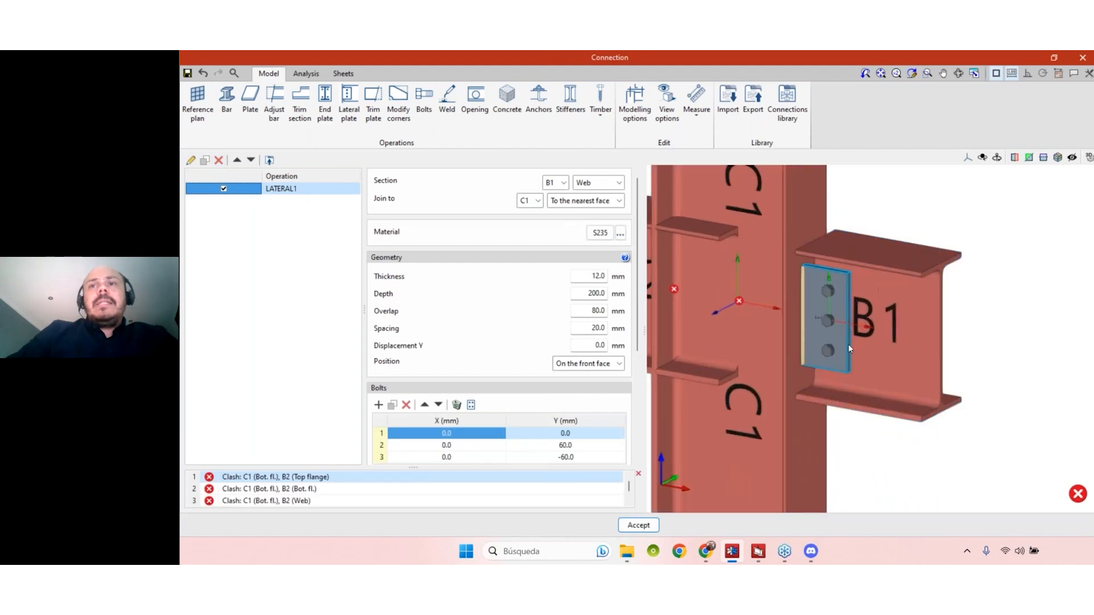
{"action": "scroll", "coordinate": [837, 347], "scroll_direction": "down", "scroll_amount": 2}
{"action": "scroll", "coordinate": [786, 342], "scroll_direction": "up", "scroll_amount": 4}
{"action": "scroll", "coordinate": [791, 331], "scroll_direction": "down", "scroll_amount": 2}
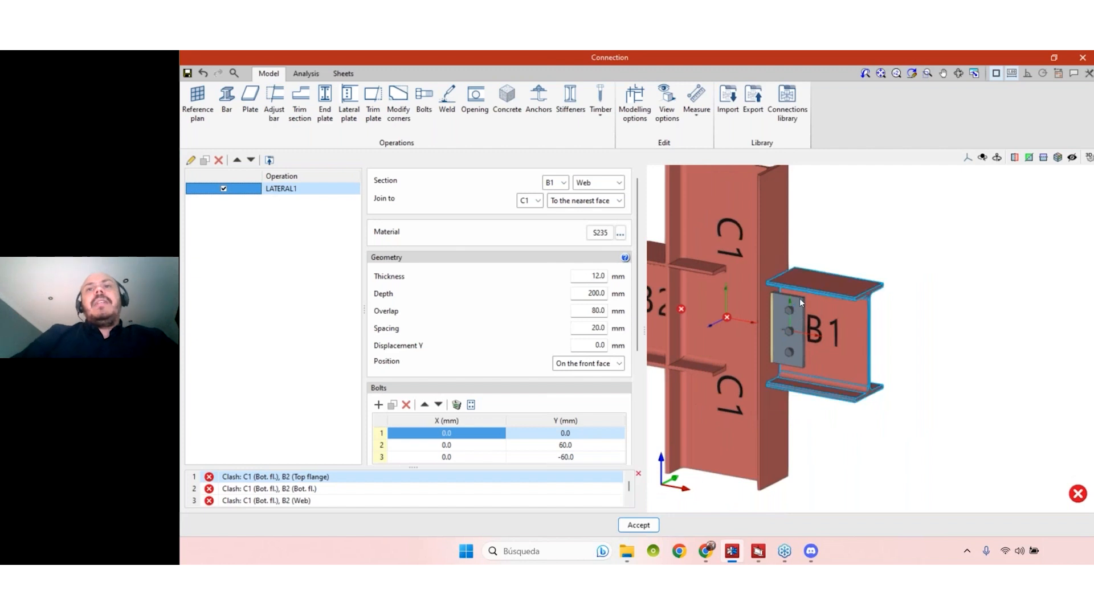
{"action": "scroll", "coordinate": [798, 319], "scroll_direction": "up", "scroll_amount": 1}
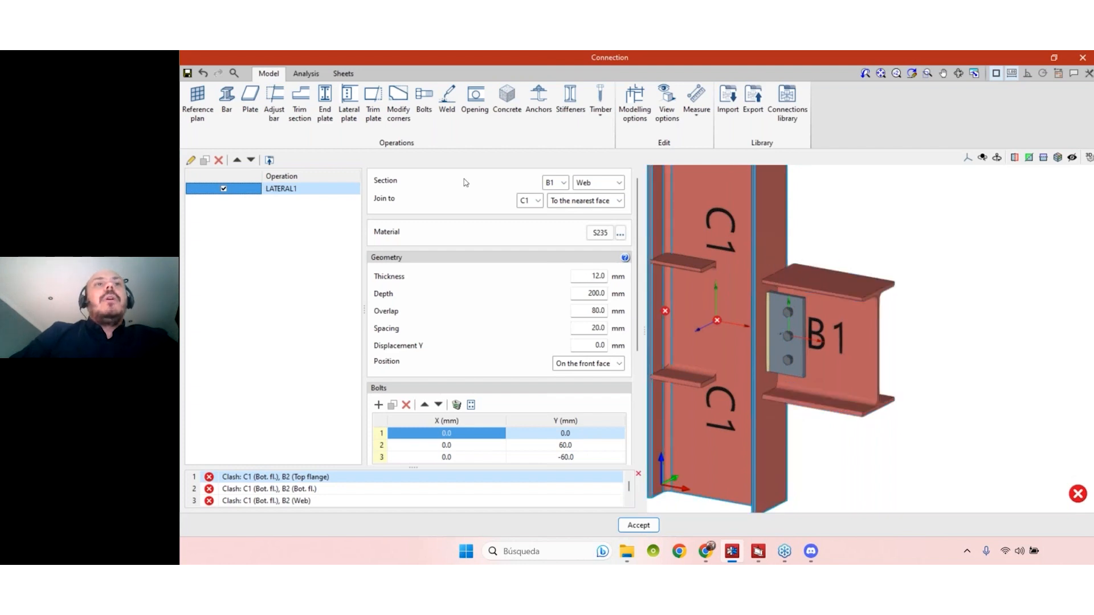
- Duplicate the B1 web lateral plate operation and assign the copy to beam B1's top flange
{"action": "left_click", "coordinate": [206, 164]}
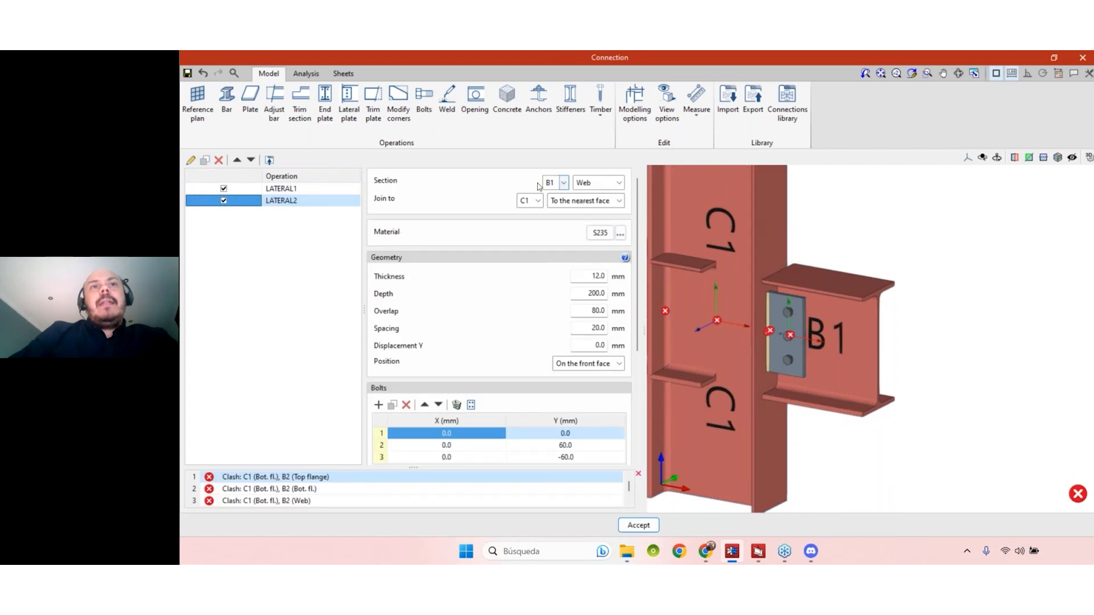
{"action": "left_click", "coordinate": [603, 183]}
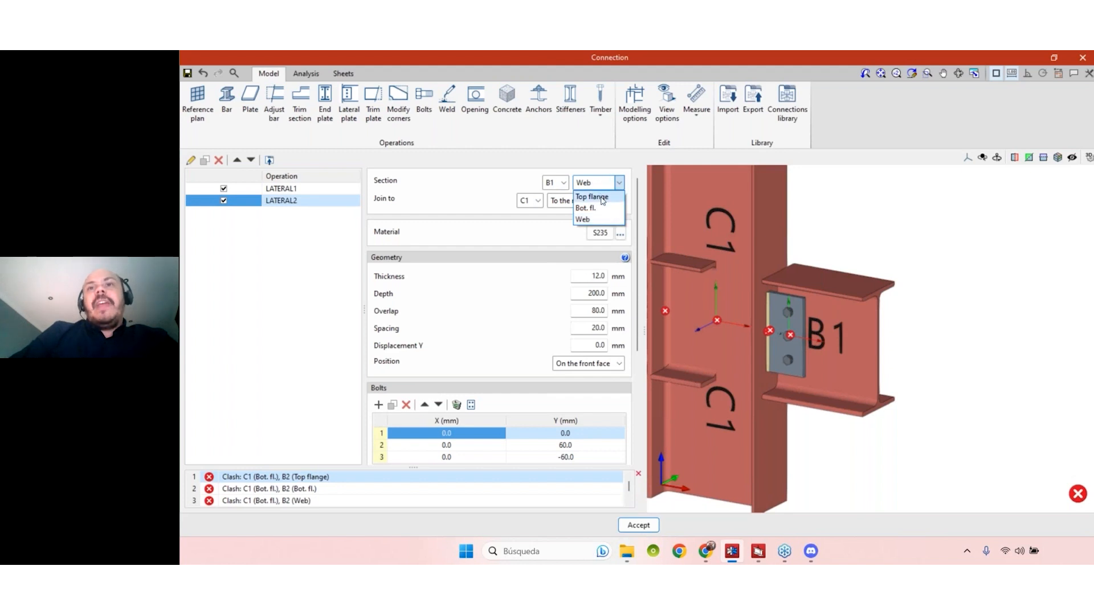
{"action": "left_click", "coordinate": [601, 198]}
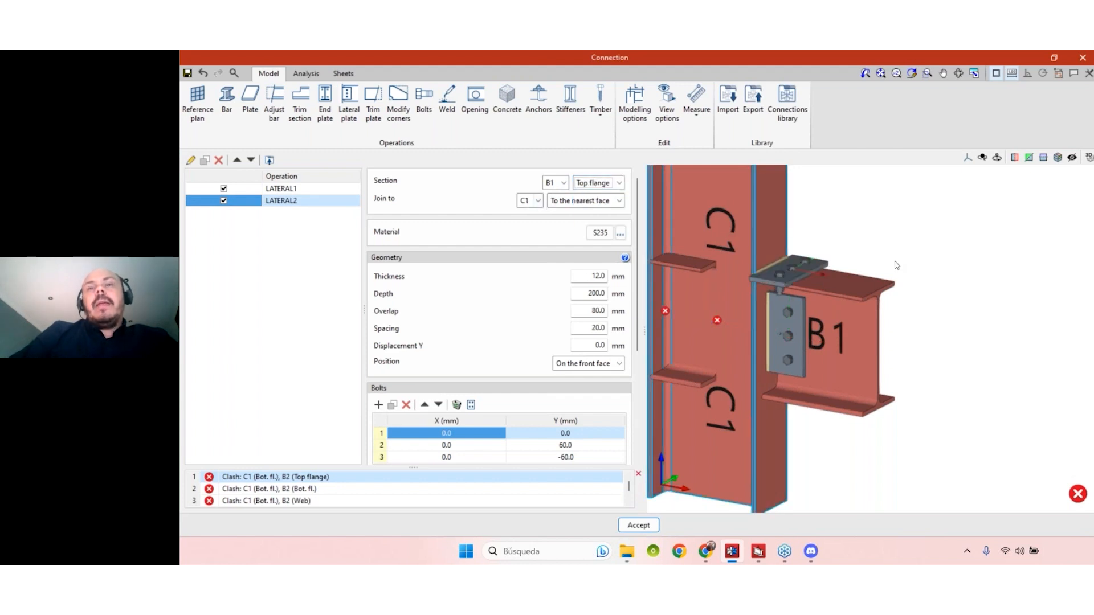
{"action": "middle_click_drag", "start_coordinate": [896, 264], "coordinate": [924, 270]}
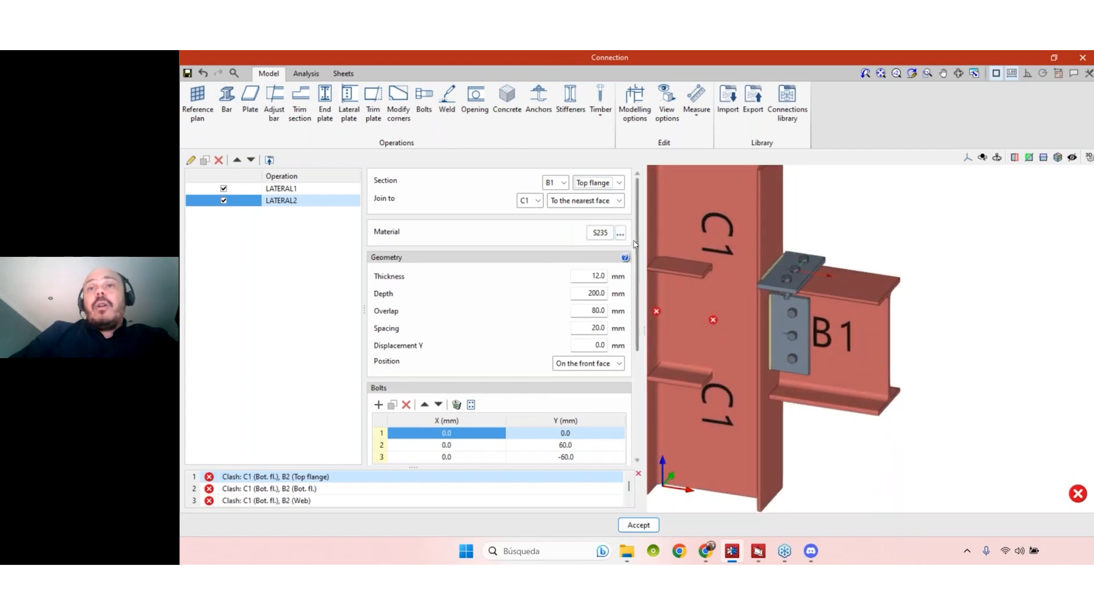
{"action": "scroll", "coordinate": [590, 216], "scroll_direction": "down", "scroll_amount": 1}
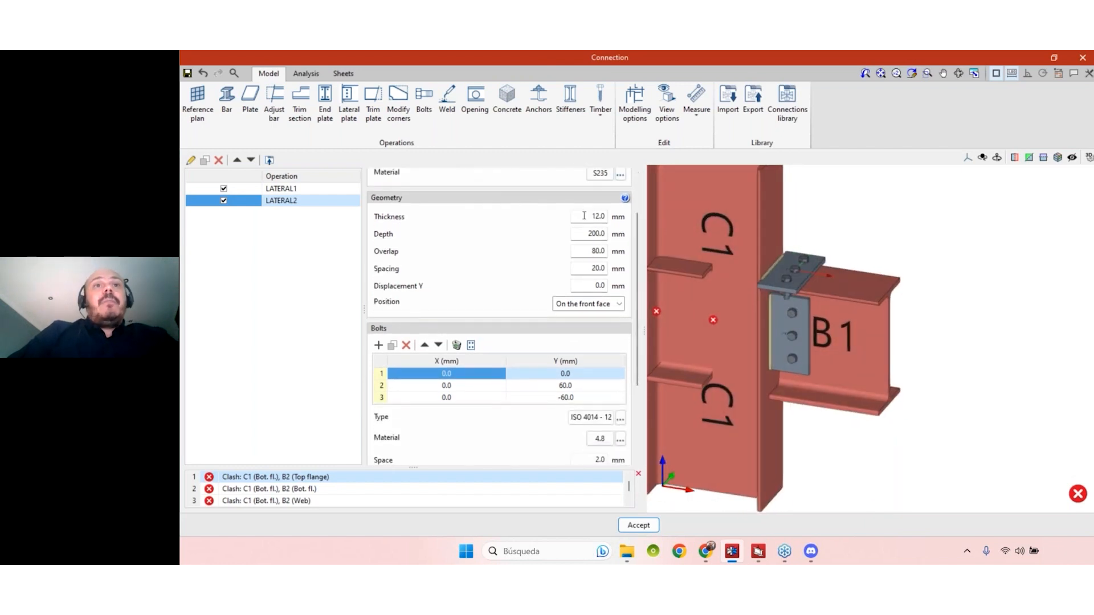
- Set the depth of the B1 top flange lateral plate to 150 mm and its overlap to 200 mm
{"action": "left_click", "coordinate": [582, 237]}
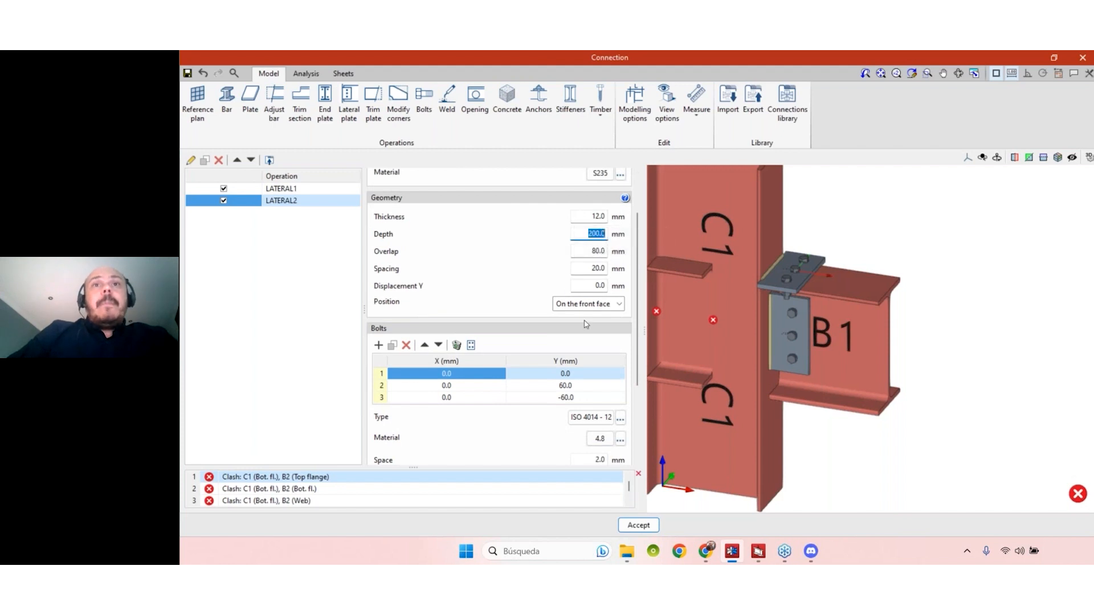
{"action": "type", "text": "150"}
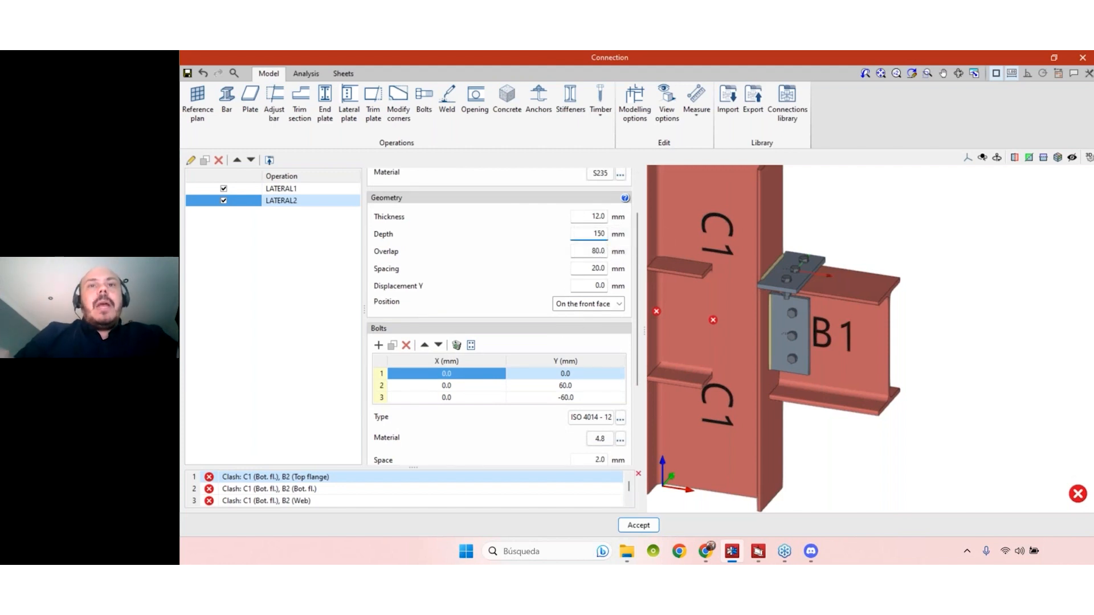
{"action": "left_click", "coordinate": [590, 249]}
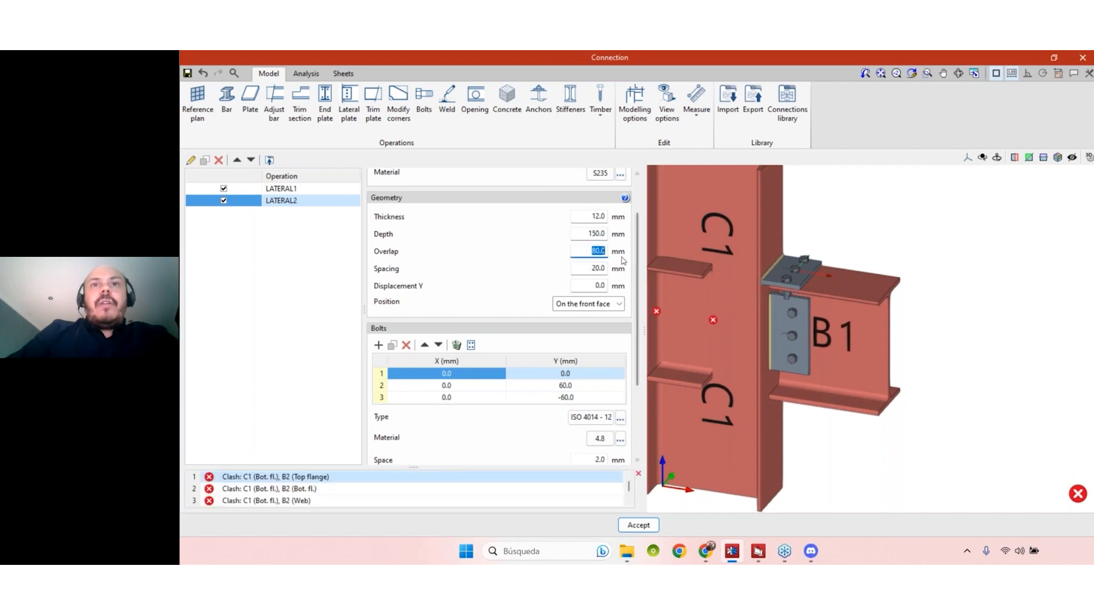
{"action": "type", "text": "250"}
{"action": "key", "text": "Tab"}
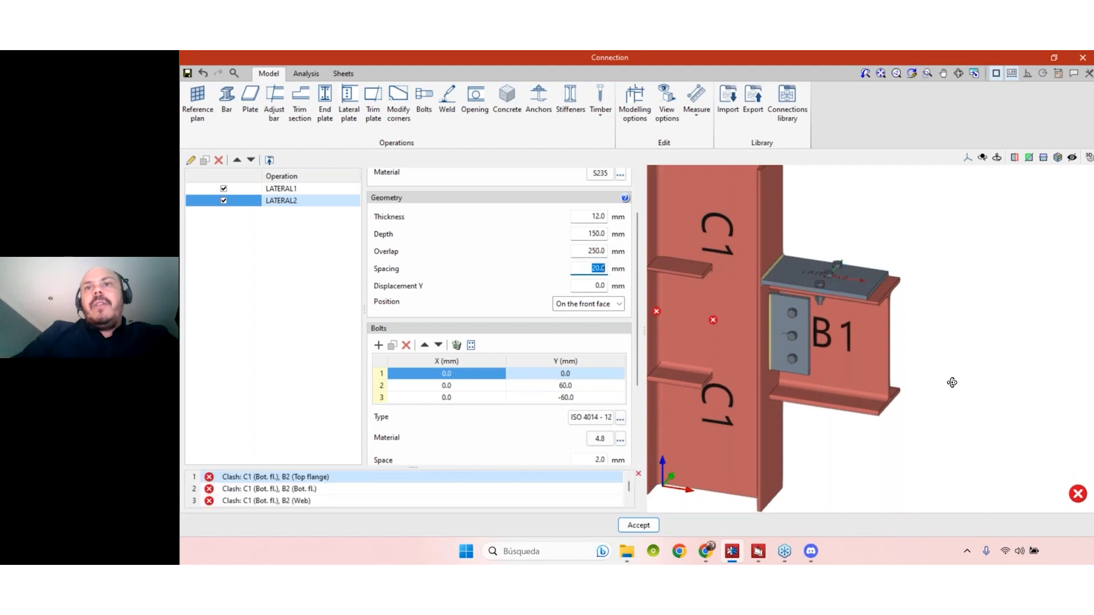
{"action": "key", "text": "shift+Tab"}
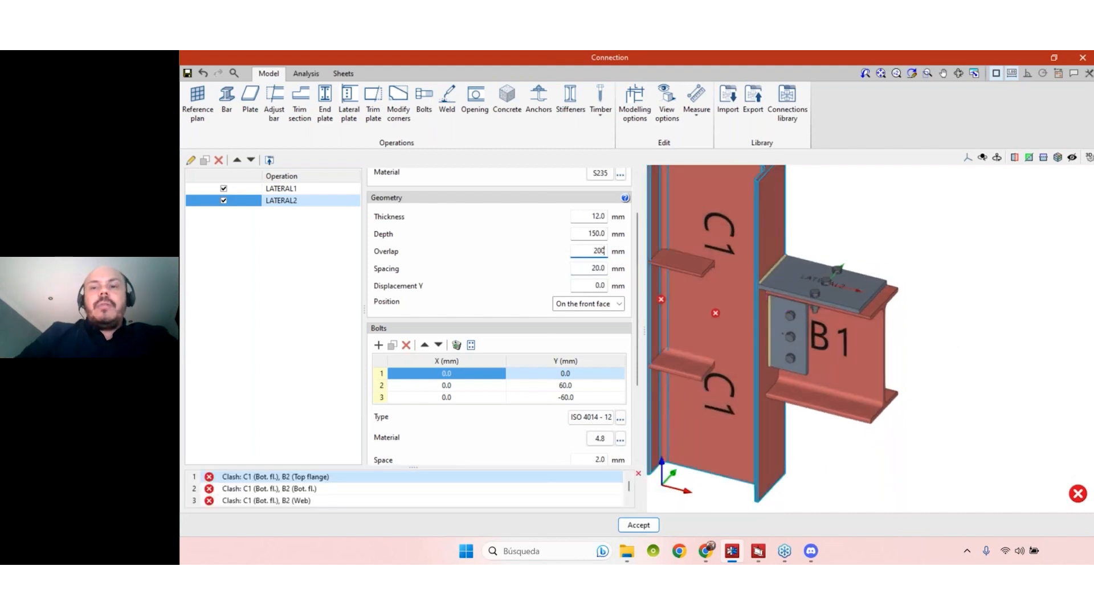
{"action": "type", "text": "200"}
{"action": "key", "text": "Tab"}
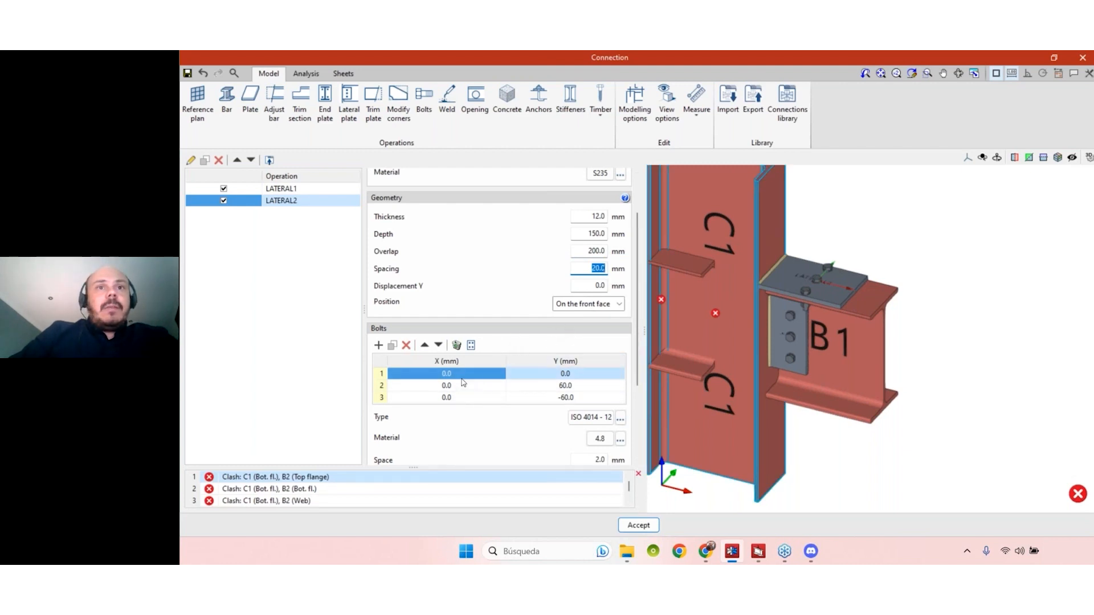
- Delete the top flange plate's centre bolt and set the Y positions of the remaining two bolts to 50 and -50 mm
{"action": "left_click", "coordinate": [407, 344]}
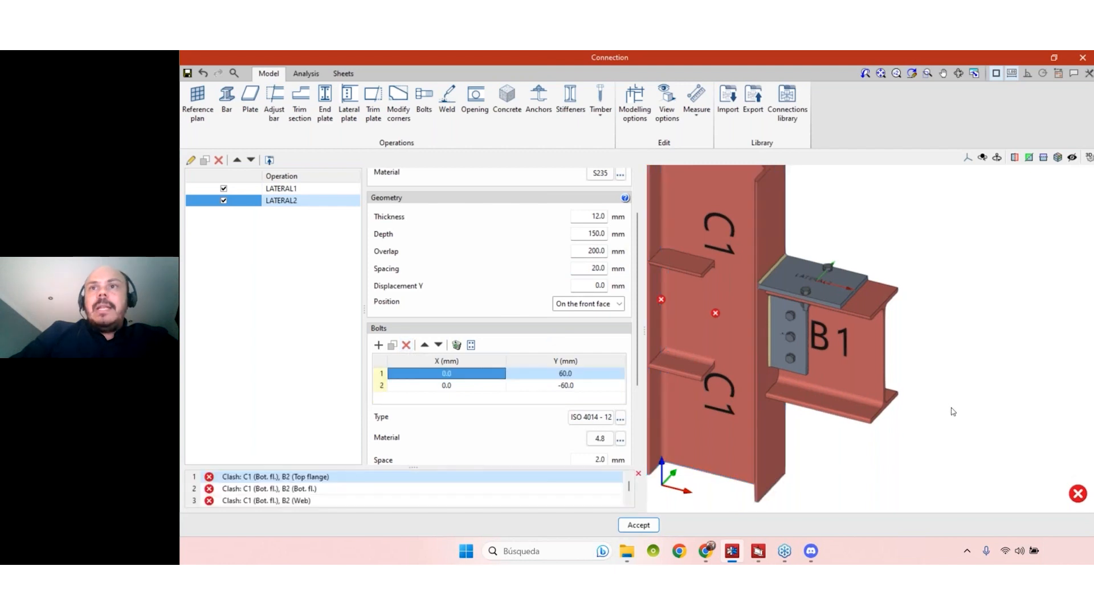
{"action": "double_click", "coordinate": [580, 376]}
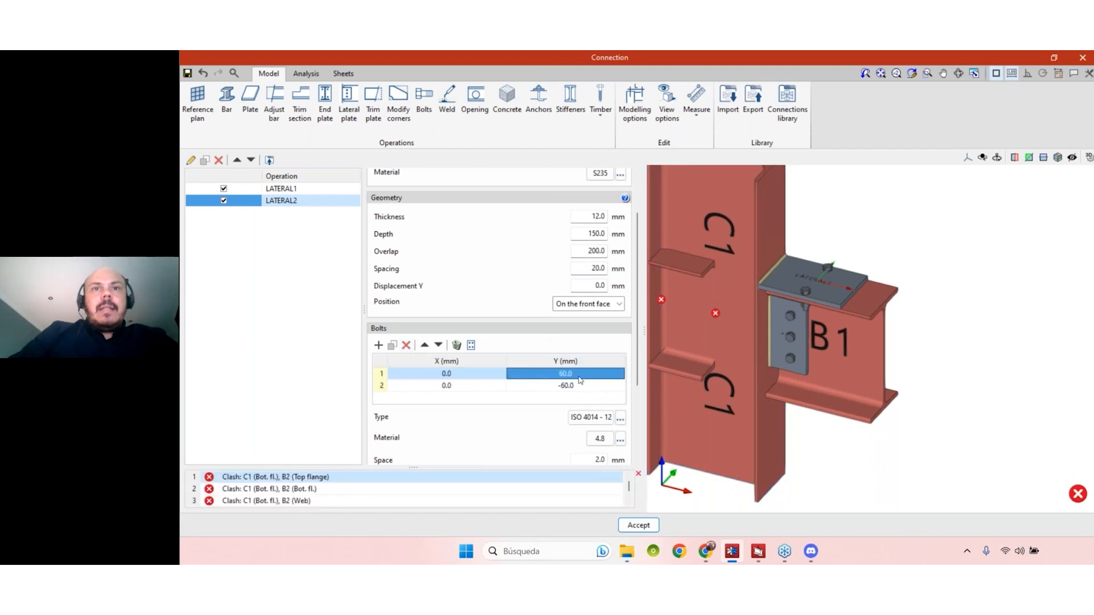
{"action": "type", "text": "50"}
{"action": "key", "text": "Return"}
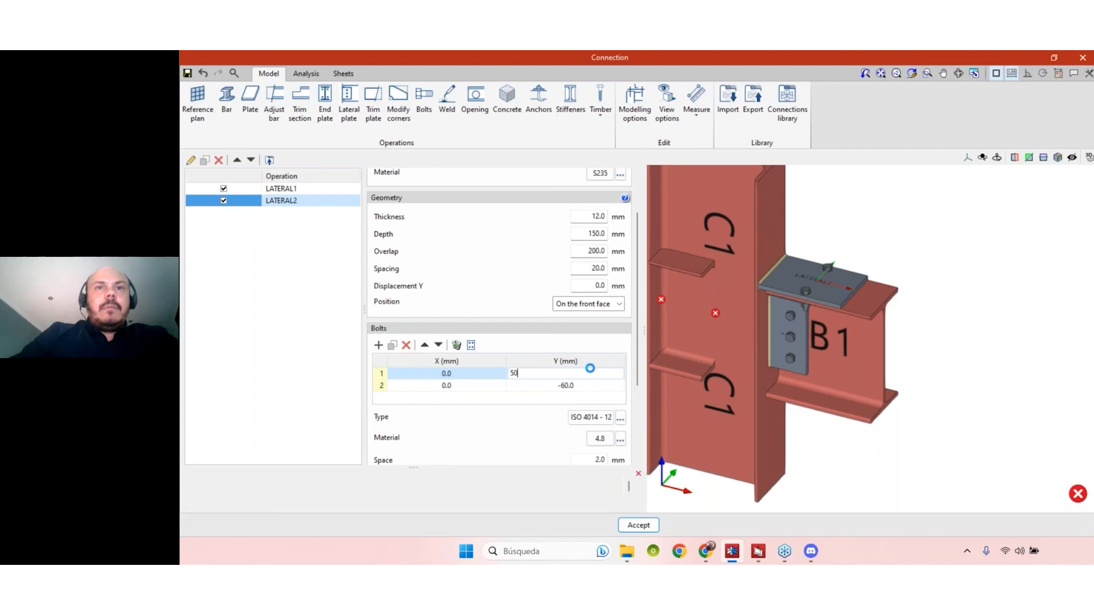
{"action": "type", "text": "-50"}
{"action": "key", "text": "Return"}
- Duplicate the top flange plate's first bolt and set the copy's X position to 60 mm
{"action": "scroll", "coordinate": [865, 279], "scroll_direction": "up", "scroll_amount": 3}
{"action": "middle_click_drag", "start_coordinate": [864, 294], "coordinate": [820, 302], "text": "shift"}
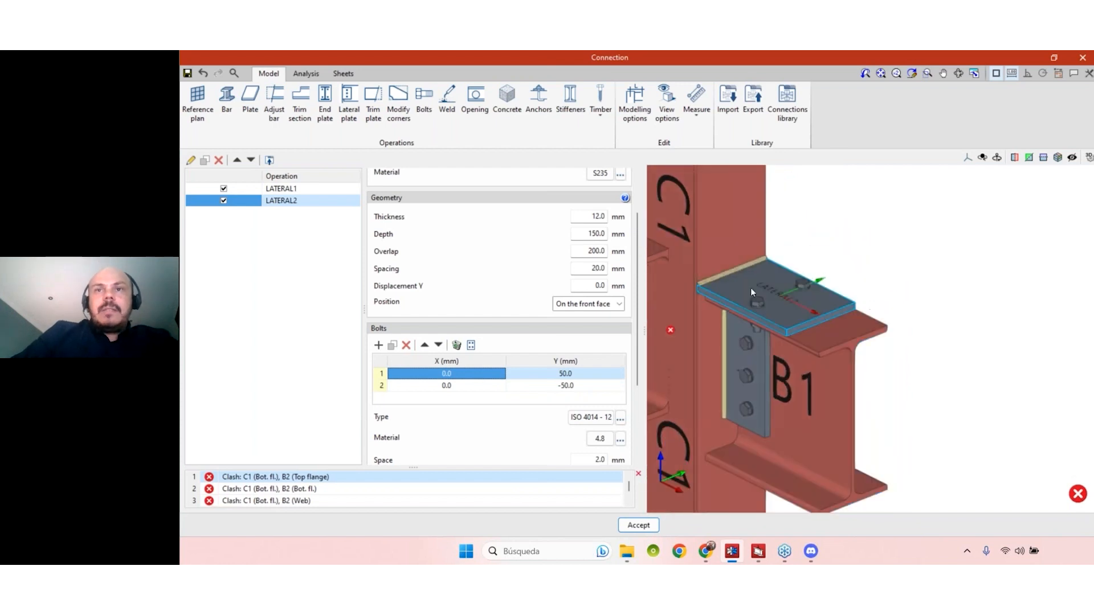
{"action": "scroll", "coordinate": [752, 289], "scroll_direction": "up", "scroll_amount": 5}
{"action": "mouse_move", "coordinate": [781, 367]}
{"action": "middle_mouse_down", "text": "shift"}
{"action": "mouse_move", "coordinate": [761, 364]}
{"action": "mouse_move", "coordinate": [775, 377]}
{"action": "mouse_move", "coordinate": [790, 355]}
{"action": "middle_mouse_up", "text": "shift"}
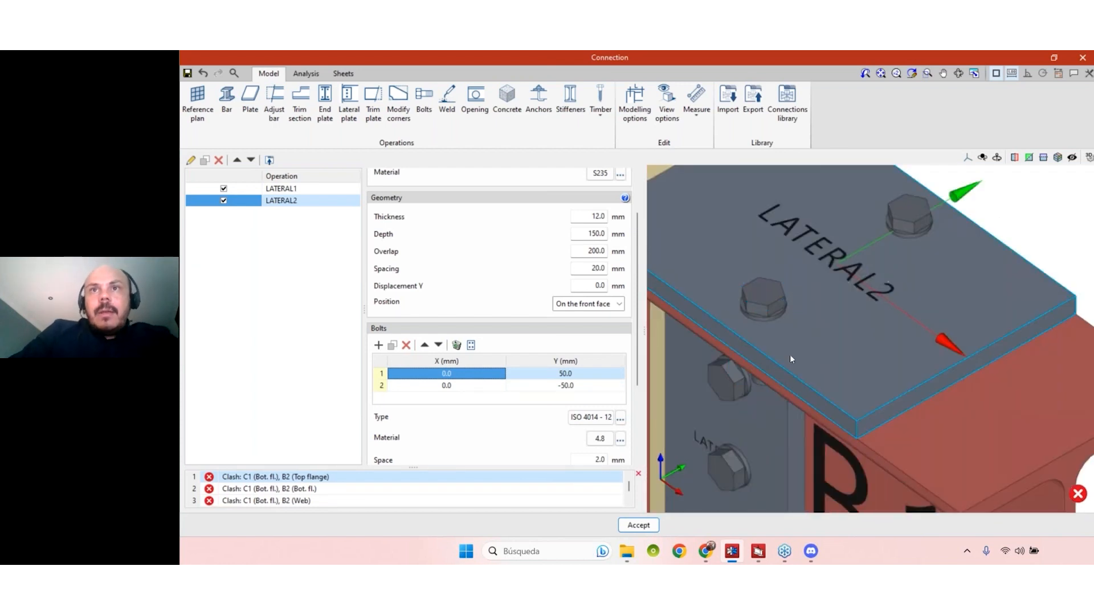
{"action": "scroll", "coordinate": [789, 352], "scroll_direction": "down", "scroll_amount": 5}
{"action": "left_click", "coordinate": [392, 347]}
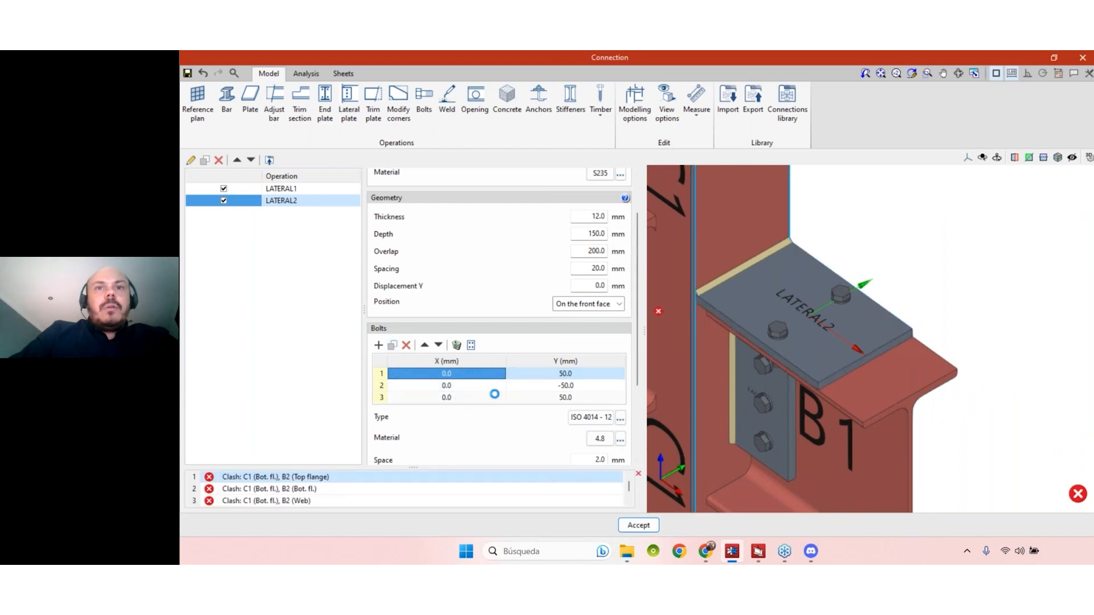
{"action": "left_click", "coordinate": [469, 398]}
{"action": "type", "text": "100"}
{"action": "key", "text": "Tab"}
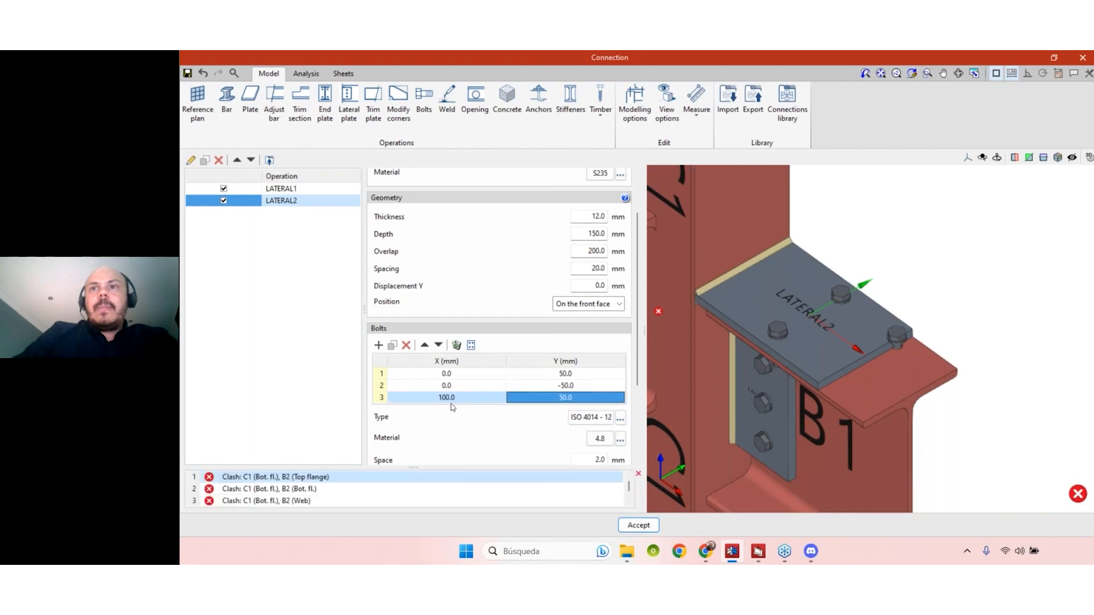
{"action": "left_click", "coordinate": [439, 399]}
{"action": "type", "text": "60"}
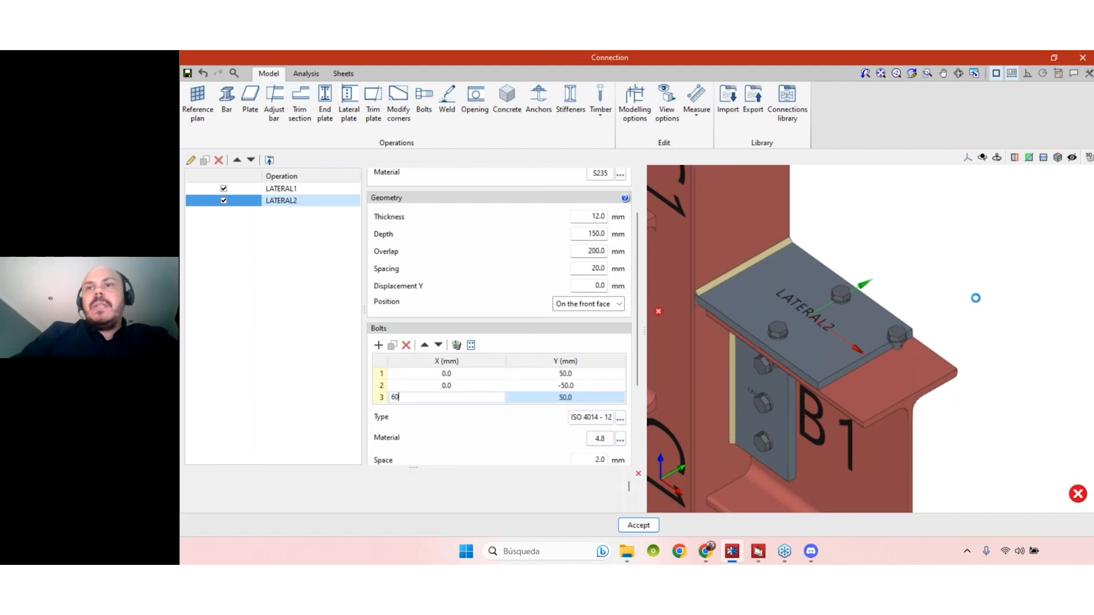
{"action": "key", "text": "Tab"}
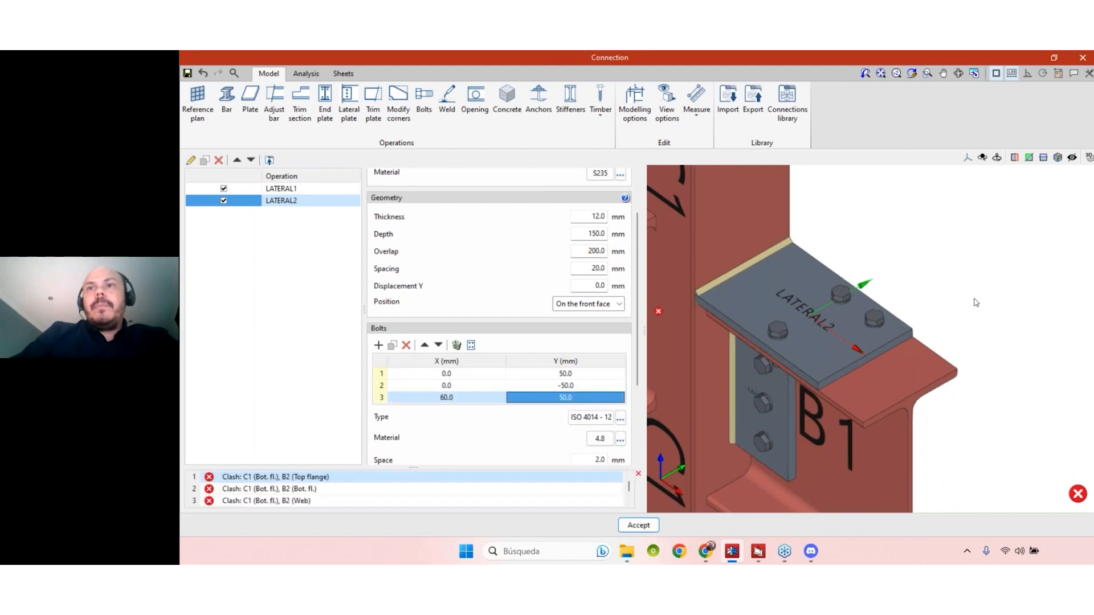
- Duplicate the third bolt, at X 60 mm, and set the copy's Y position to -50 mm
{"action": "left_click", "coordinate": [392, 346]}
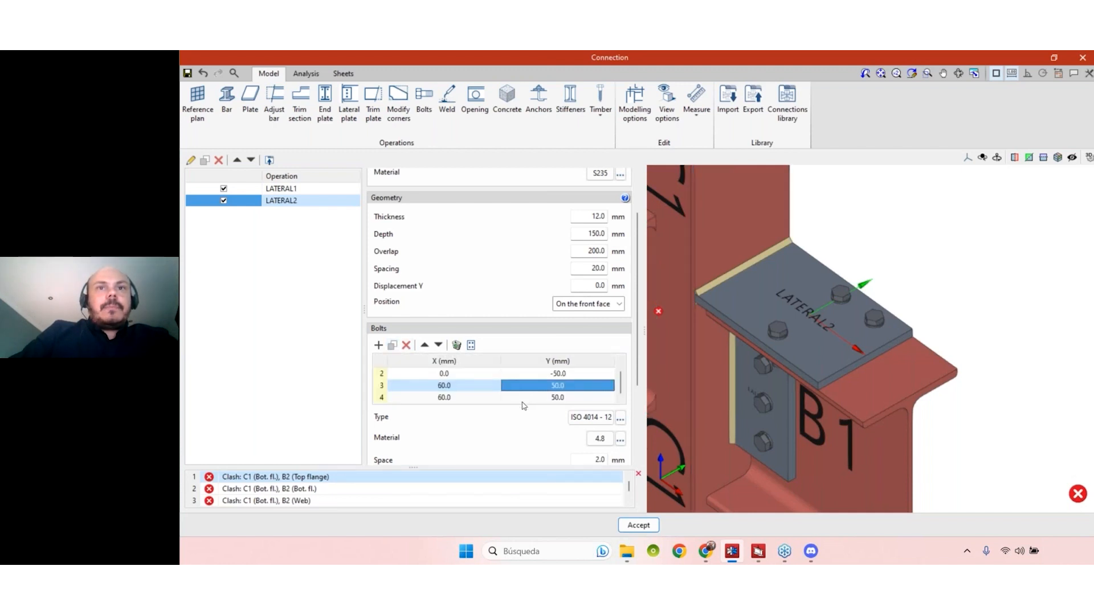
{"action": "double_click", "coordinate": [542, 398]}
{"action": "type", "text": "-50"}
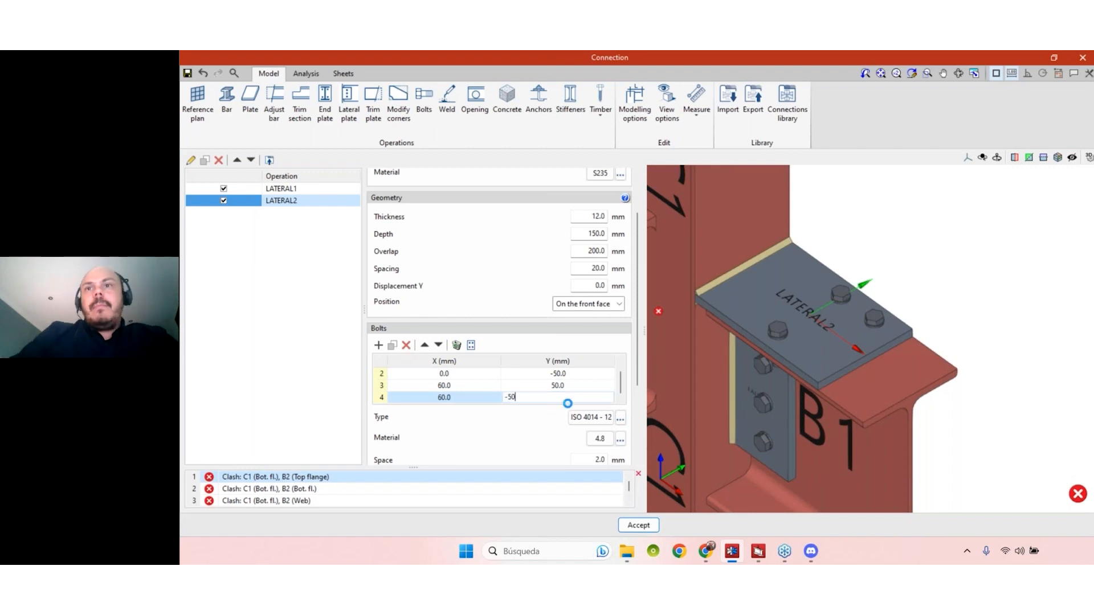
{"action": "key", "text": "Return"}
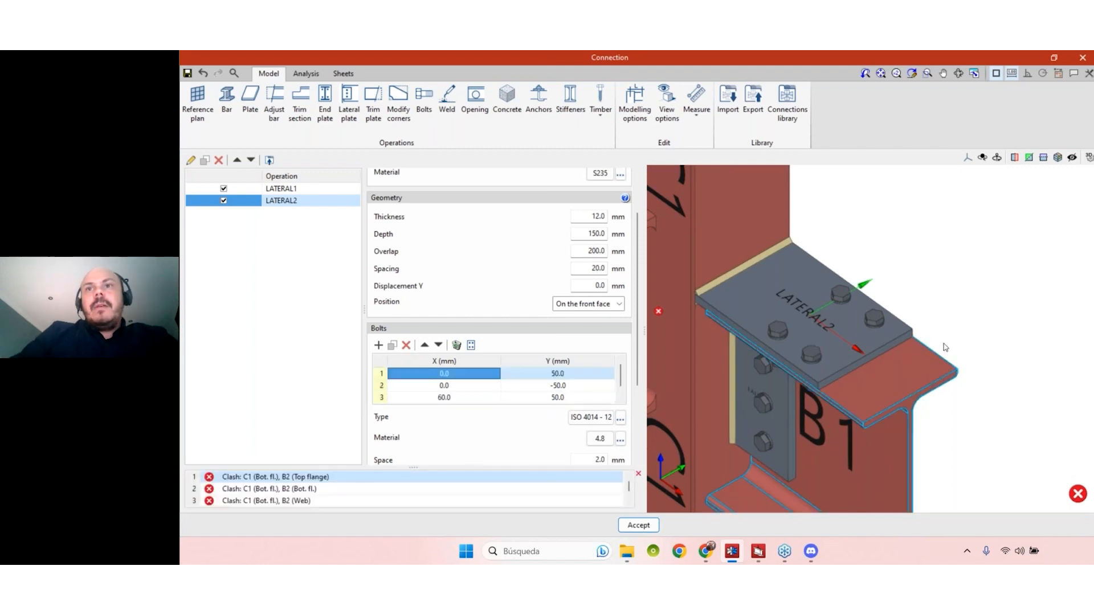
- Duplicate the third bolt again as a fifth bolt and set the copy's X position to -60 mm
{"action": "left_click", "coordinate": [620, 393]}
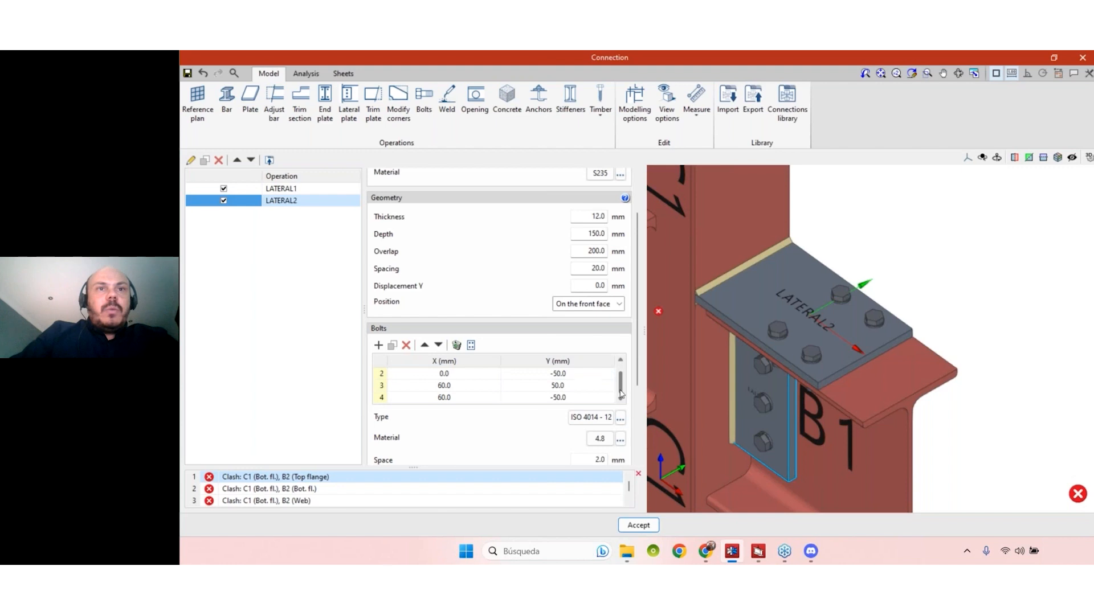
{"action": "left_click", "coordinate": [428, 385]}
{"action": "left_click", "coordinate": [393, 346]}
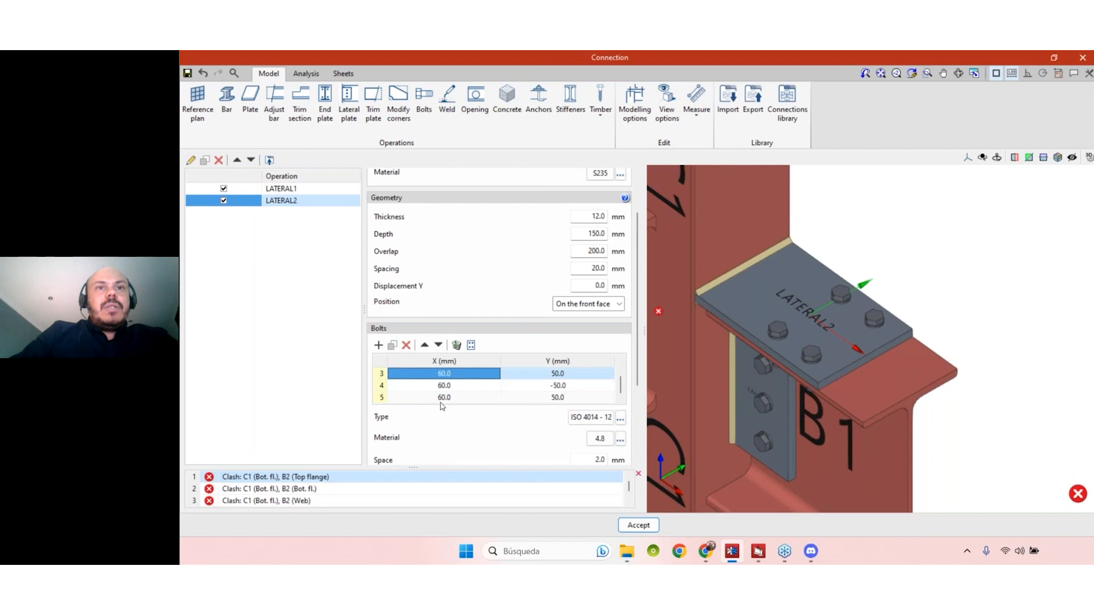
{"action": "left_click", "coordinate": [446, 399]}
{"action": "type", "text": "-50"}
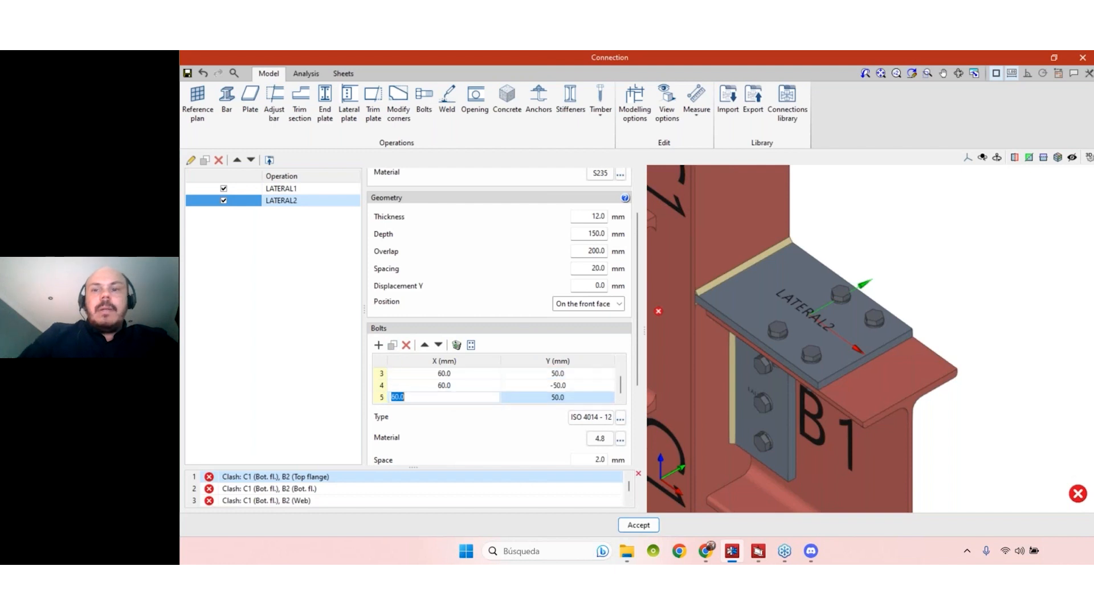
{"action": "key", "text": "BackSpace"}
{"action": "key", "text": "BackSpace"}
{"action": "type", "text": "60"}
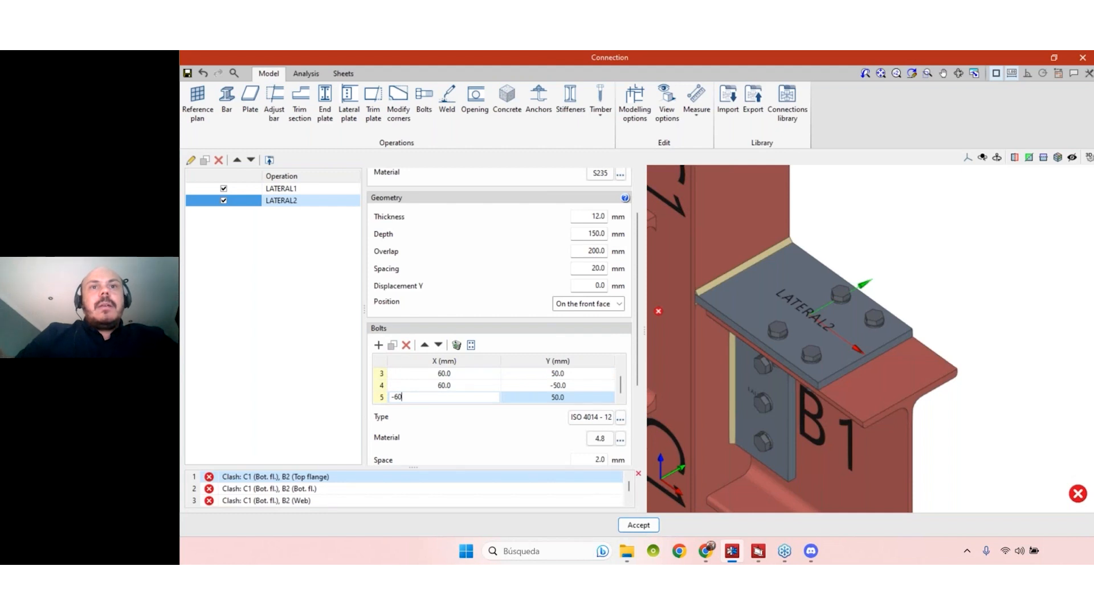
{"action": "key", "text": "Return"}
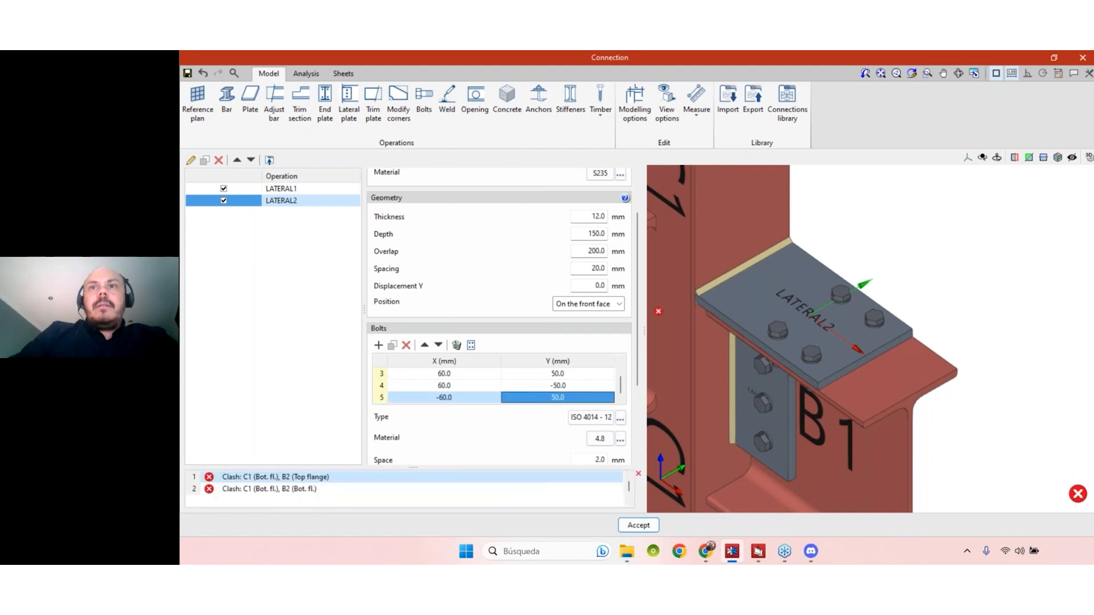
{"action": "scroll", "coordinate": [453, 401], "scroll_direction": "up", "scroll_amount": 1}
{"action": "scroll", "coordinate": [452, 402], "scroll_direction": "down", "scroll_amount": 1}
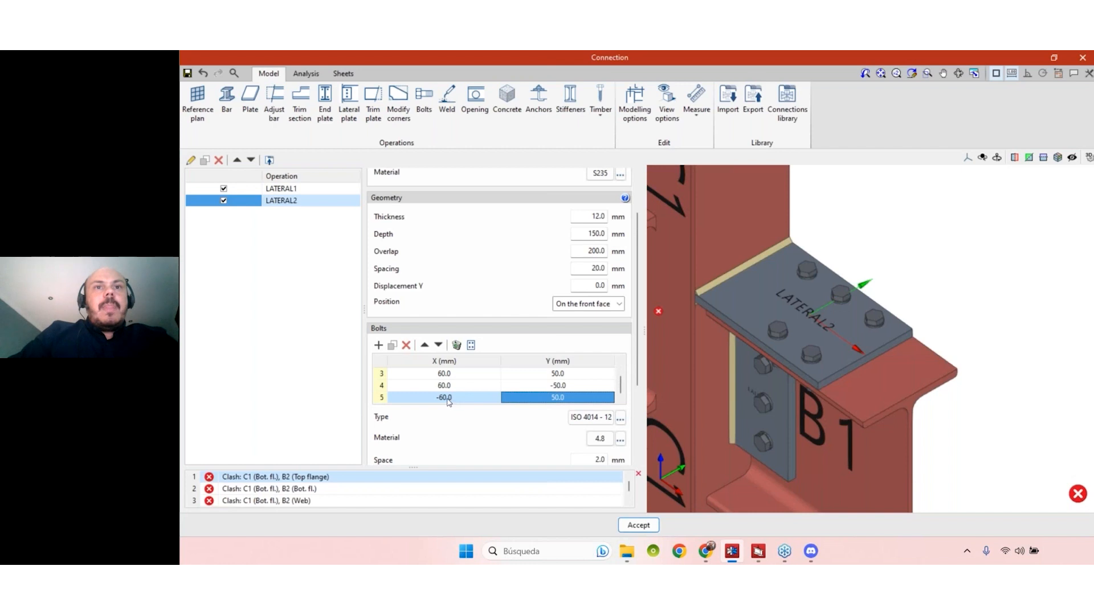
- Duplicate the fifth bolt, at X -60 mm, and set the copy's Y position to -50 mm
{"action": "left_click", "coordinate": [392, 345]}
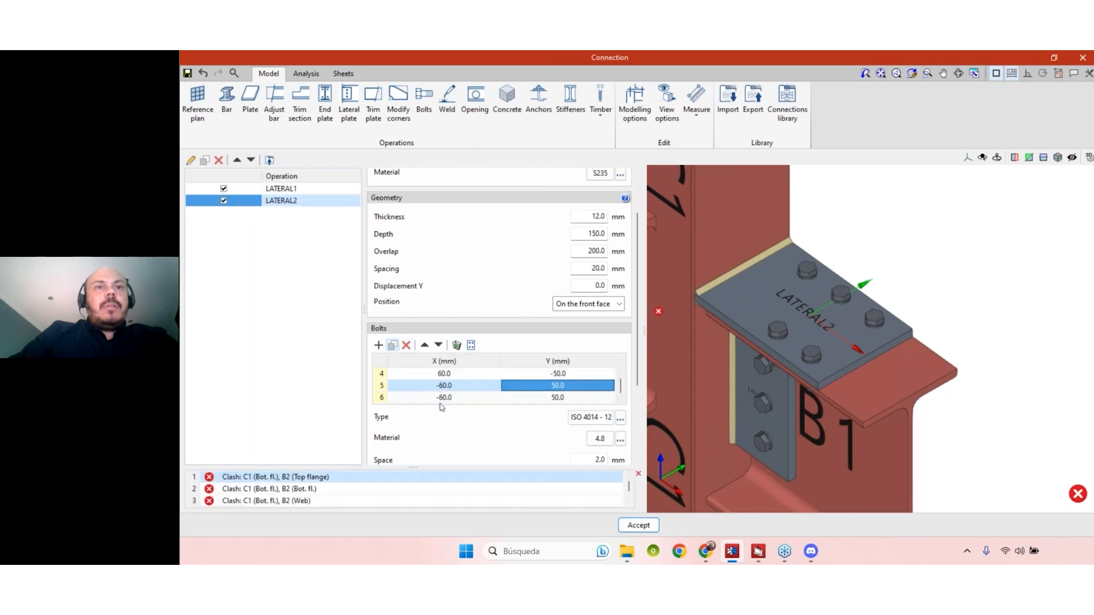
{"action": "left_click", "coordinate": [542, 399]}
{"action": "type", "text": "-50"}
{"action": "key", "text": "Return"}
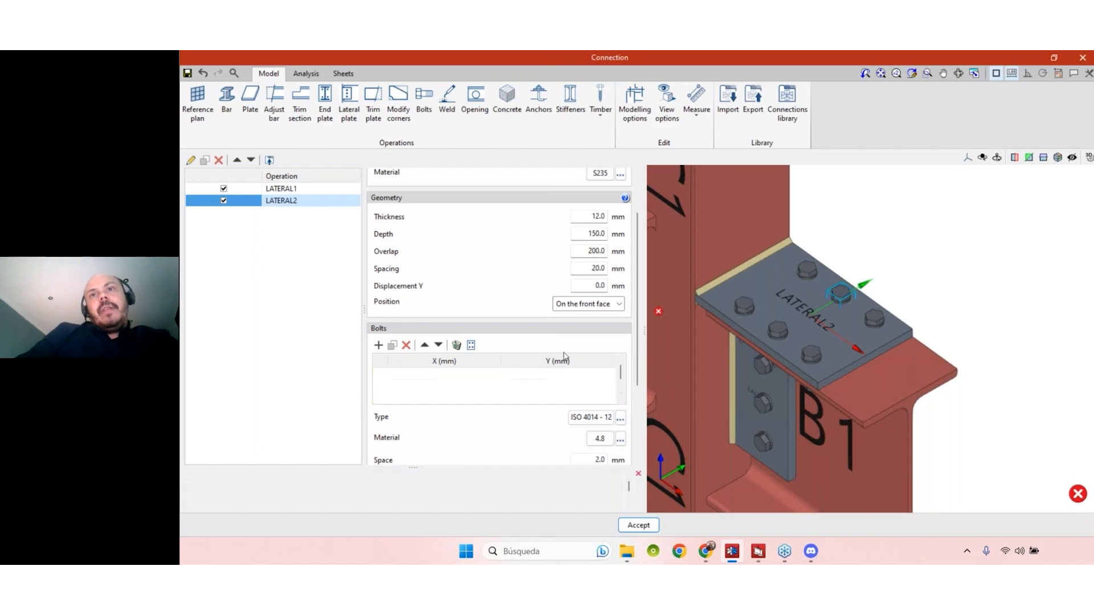
{"action": "middle_click_drag", "start_coordinate": [962, 384], "coordinate": [655, 358]}
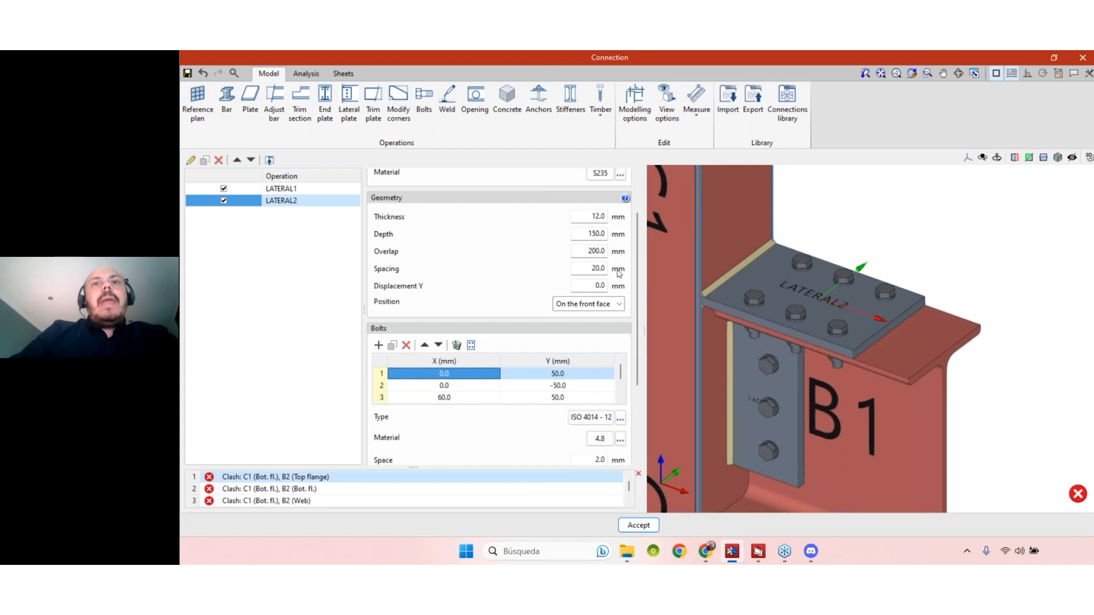
{"action": "scroll", "coordinate": [636, 268], "scroll_direction": "up", "scroll_amount": 3}
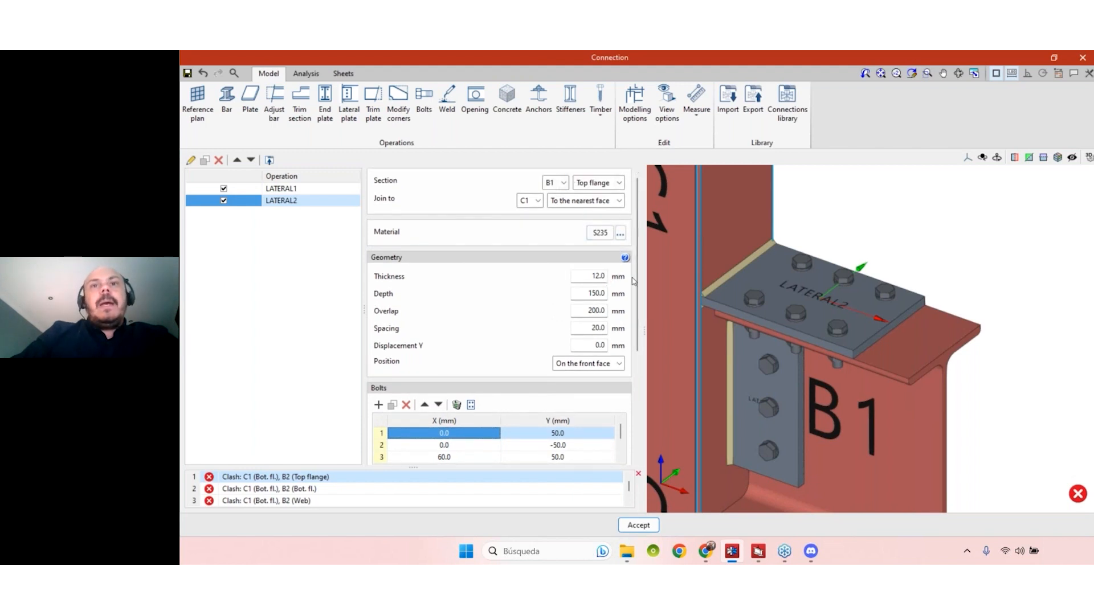
{"action": "scroll", "coordinate": [633, 280], "scroll_direction": "down", "scroll_amount": 1}
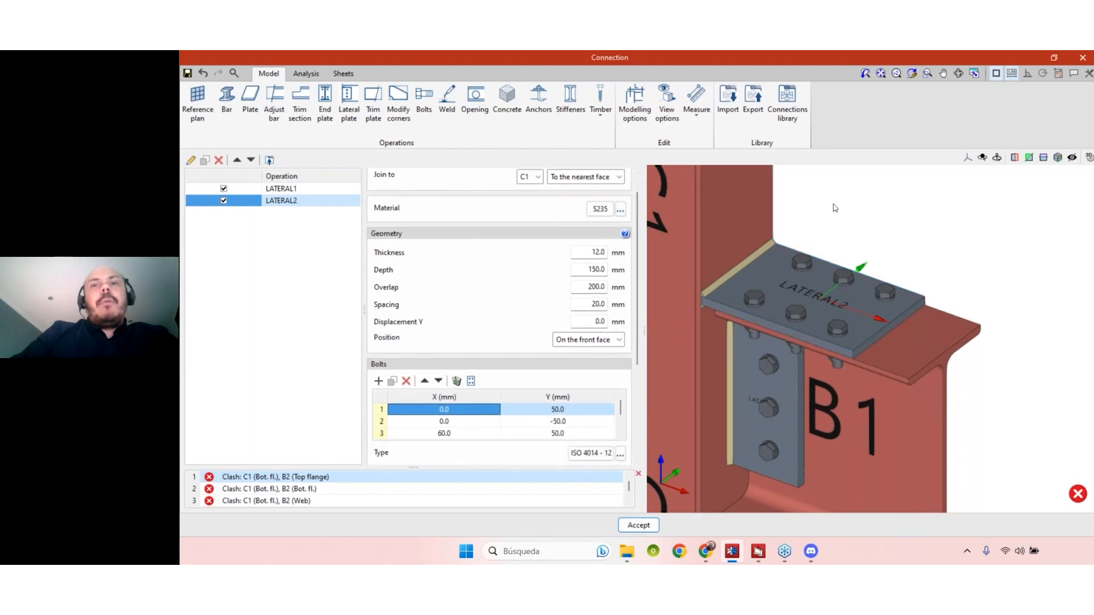
{"action": "scroll", "coordinate": [834, 205], "scroll_direction": "down", "scroll_amount": 1}
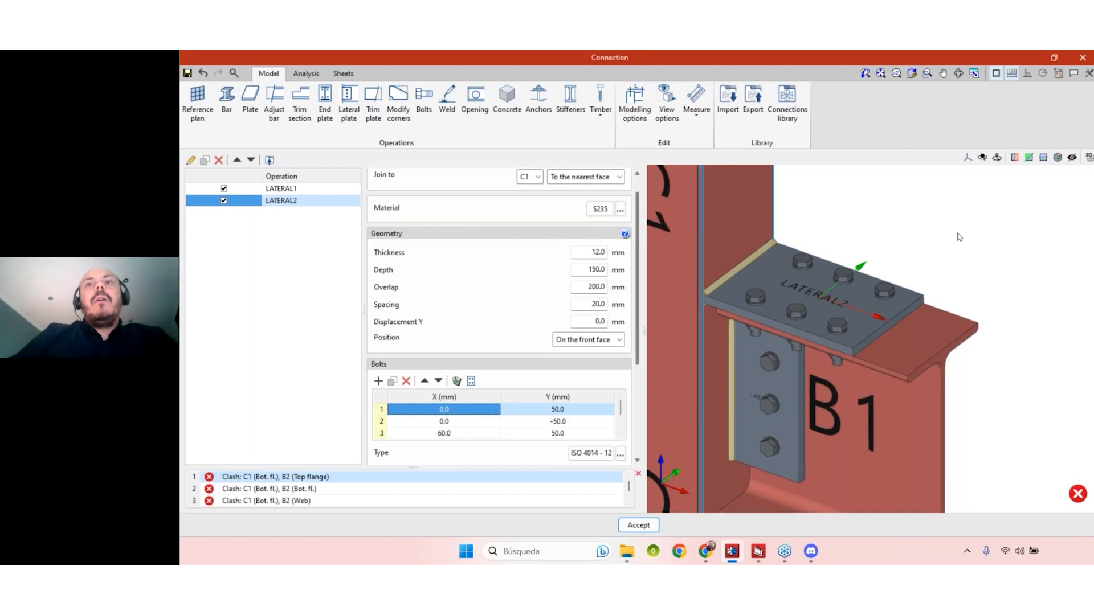
- Duplicate the B1 top flange lateral plate operation and assign the copy to beam B1's bottom flange
{"action": "scroll", "coordinate": [959, 237], "scroll_direction": "down", "scroll_amount": 5}
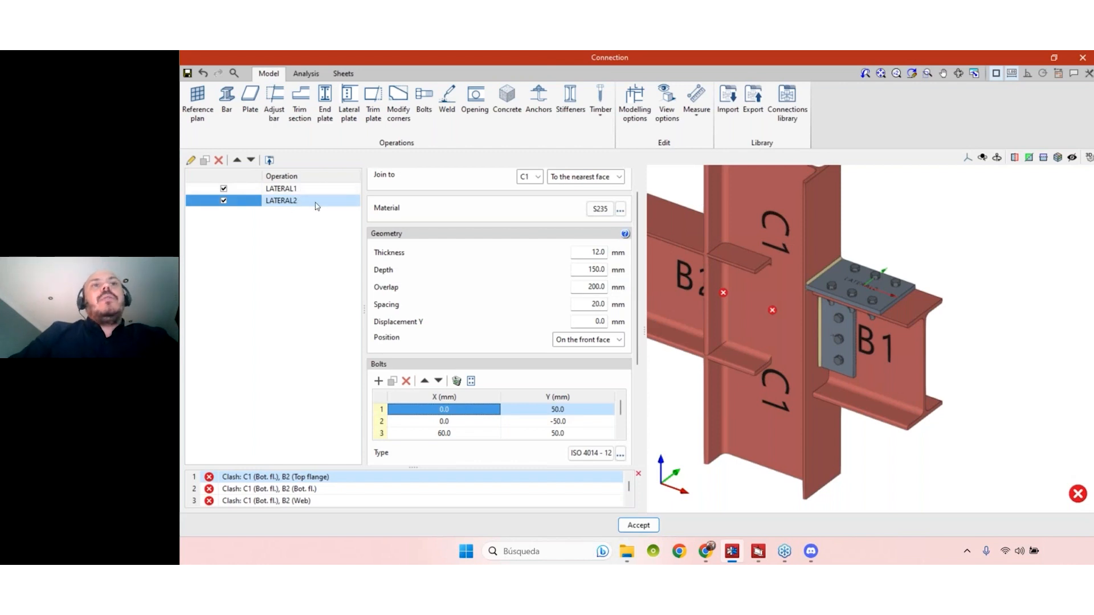
{"action": "left_click", "coordinate": [205, 161]}
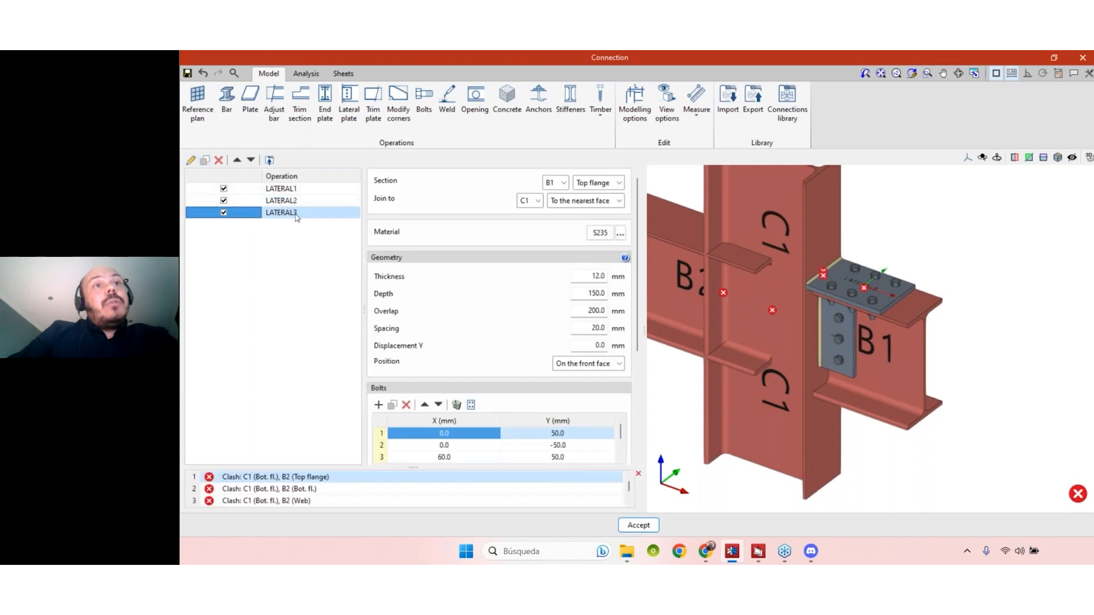
{"action": "left_click", "coordinate": [593, 185]}
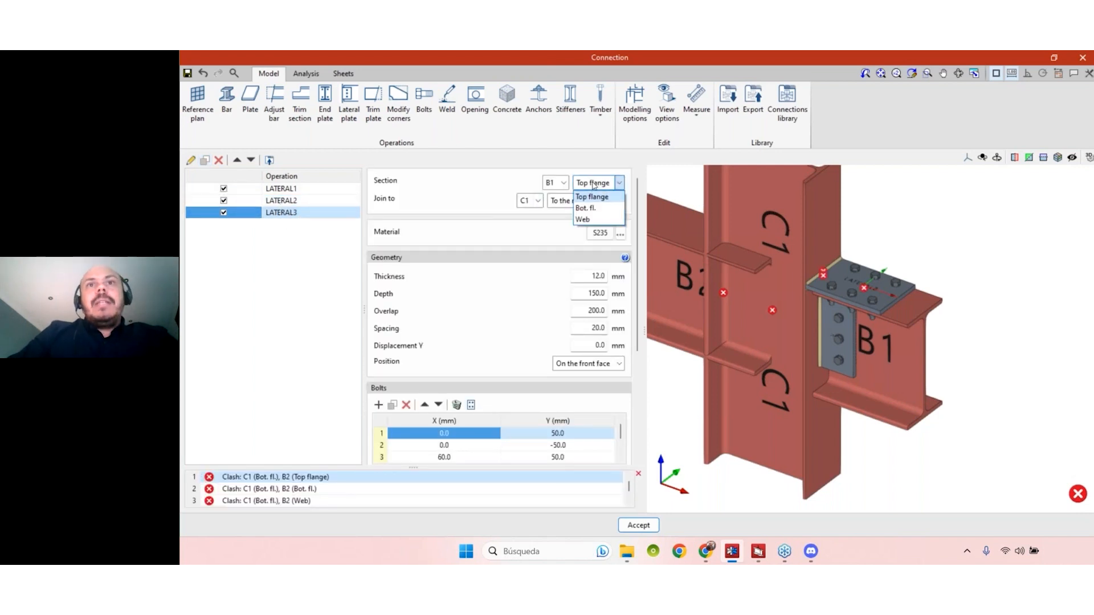
{"action": "left_click", "coordinate": [585, 208]}
{"action": "scroll", "coordinate": [934, 444], "scroll_direction": "up", "scroll_amount": 1}
{"action": "mouse_move", "coordinate": [930, 430]}
{"action": "middle_mouse_down"}
{"action": "mouse_move", "coordinate": [950, 411]}
{"action": "mouse_move", "coordinate": [934, 423]}
{"action": "mouse_move", "coordinate": [948, 431]}
{"action": "middle_mouse_up"}
{"action": "scroll", "coordinate": [933, 428], "scroll_direction": "down", "scroll_amount": 1}
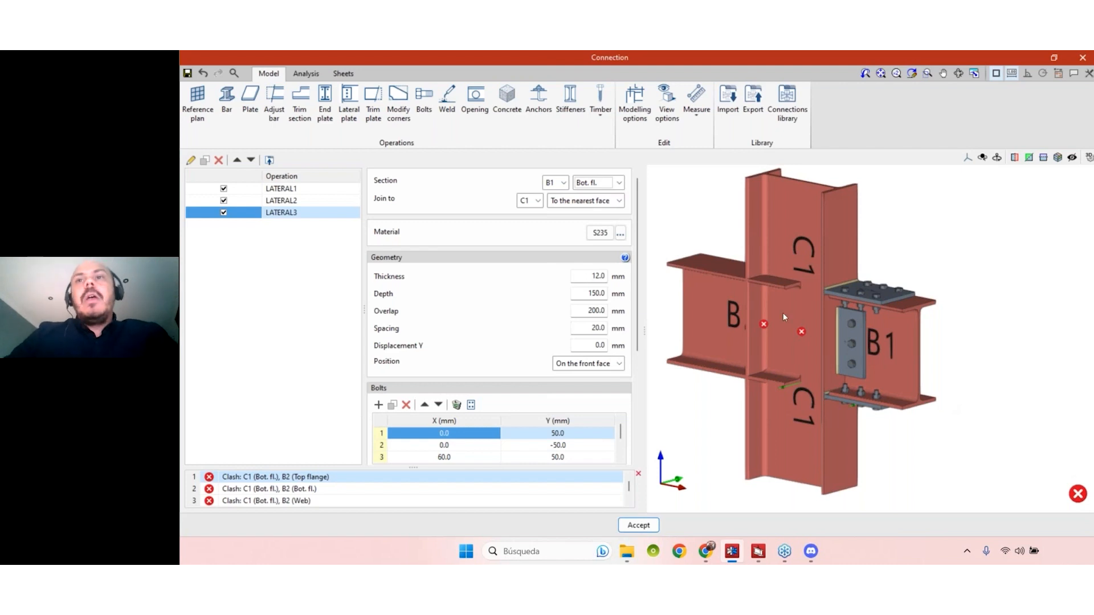
- Duplicate the B1 web lateral plate operation and assign the copy to beam B2's web
{"action": "middle_click_drag", "start_coordinate": [984, 422], "coordinate": [1017, 406], "text": "shift"}
{"action": "left_click", "coordinate": [289, 188]}
{"action": "left_click", "coordinate": [205, 162]}
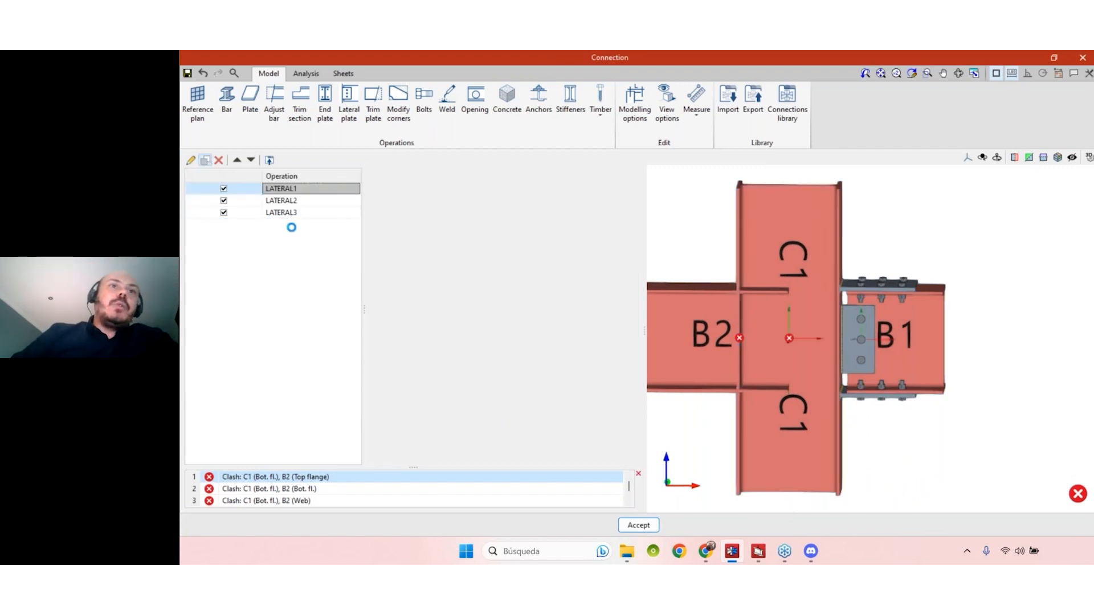
{"action": "left_click", "coordinate": [590, 183]}
{"action": "left_click", "coordinate": [592, 183]}
{"action": "left_click", "coordinate": [556, 183]}
{"action": "left_click", "coordinate": [553, 208]}
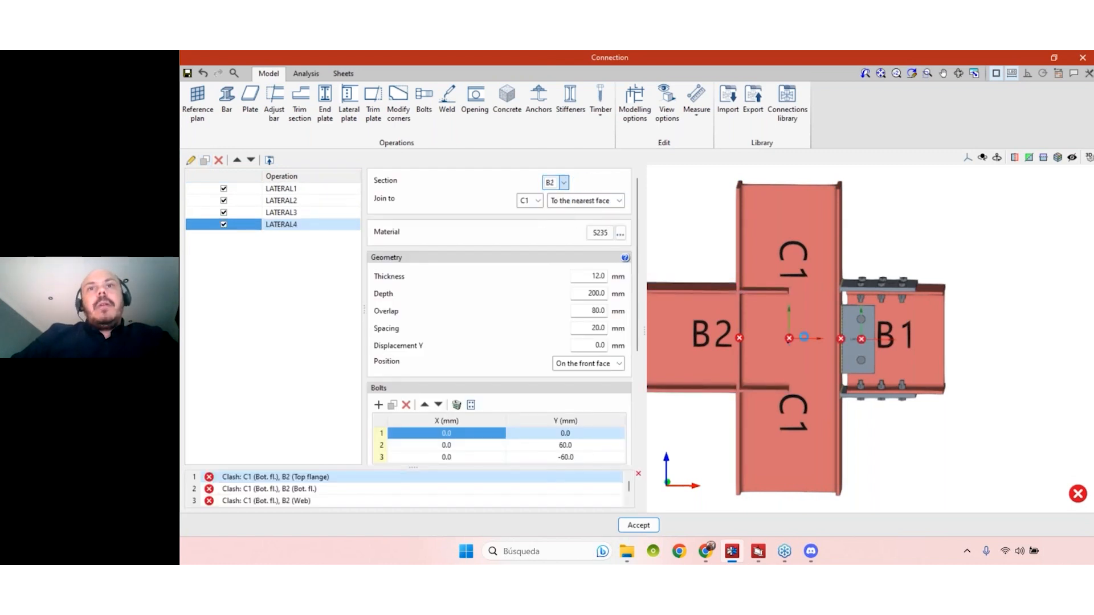
- Duplicate the B1 top flange lateral plate operation and assign the copy to beam B2's top flange
{"action": "left_click", "coordinate": [281, 200]}
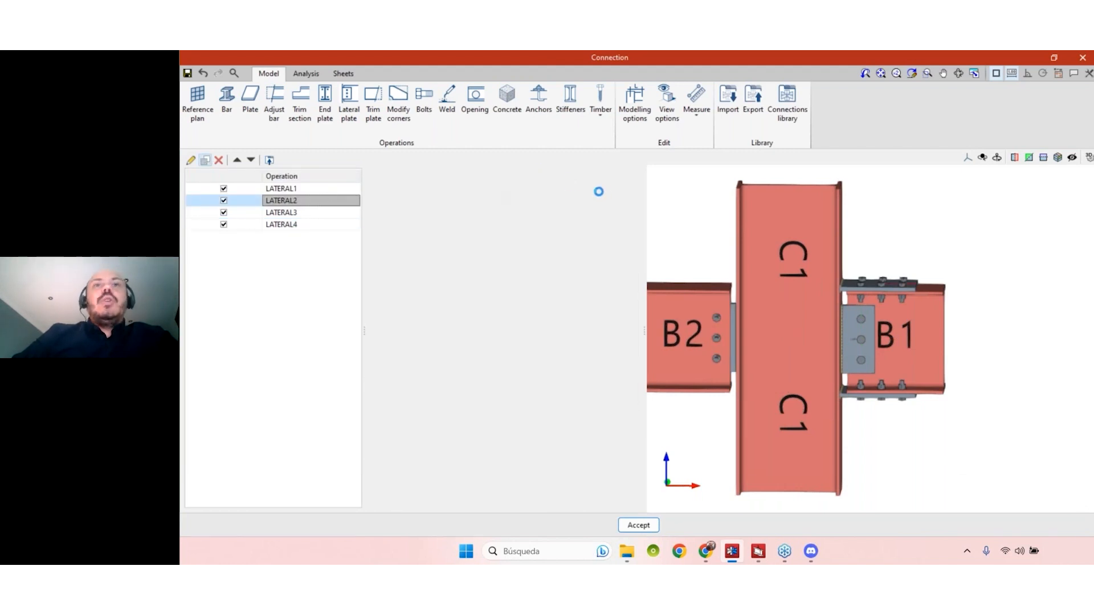
{"action": "left_click", "coordinate": [563, 183]}
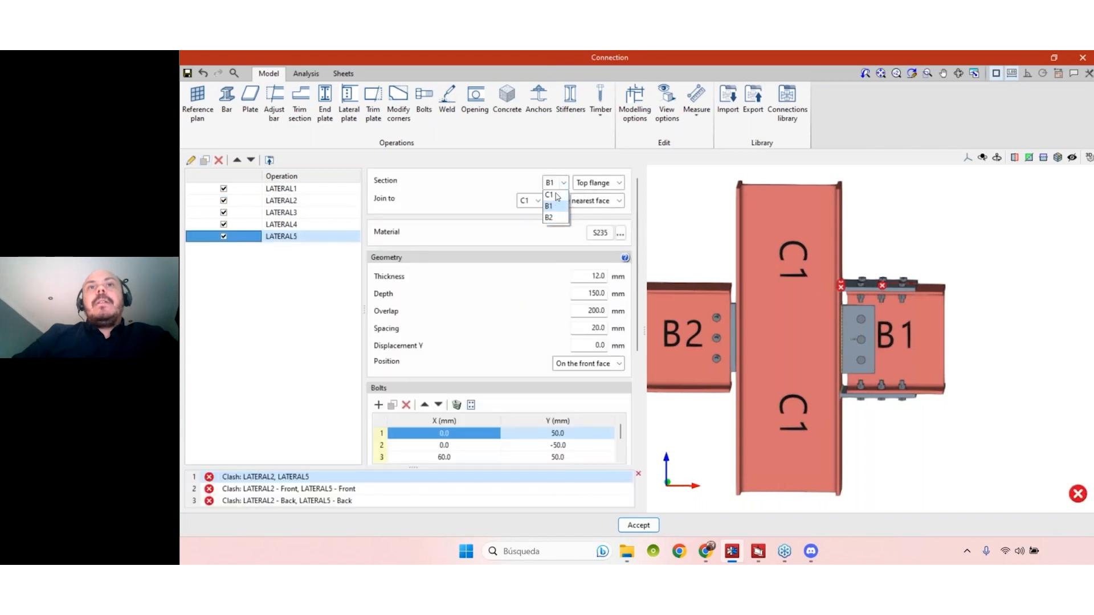
{"action": "left_click", "coordinate": [552, 219]}
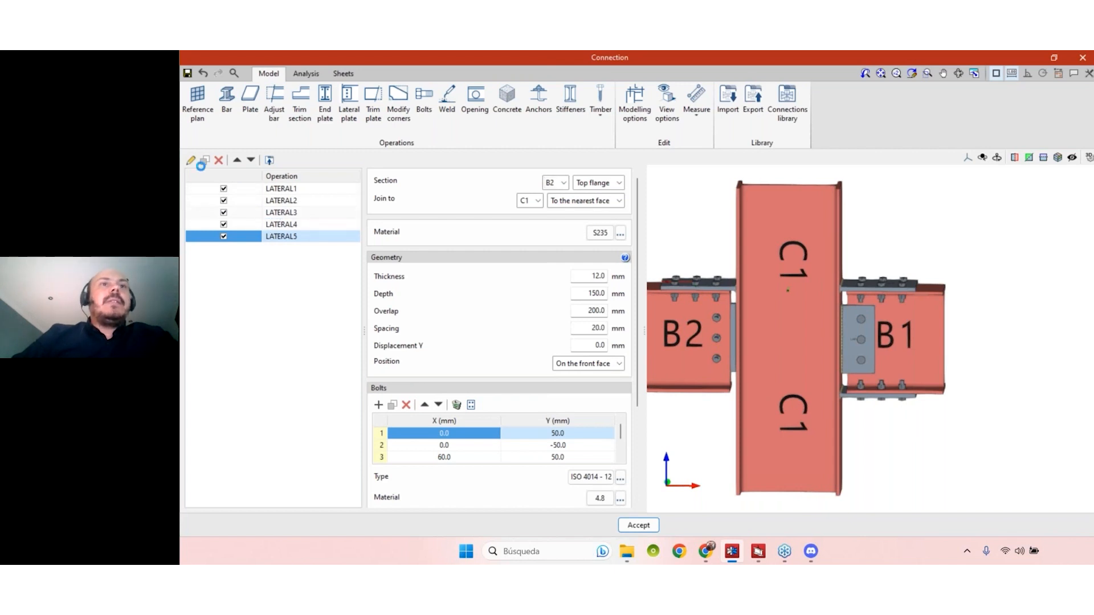
- Duplicate the B1 bottom flange lateral plate operation and assign the copy to beam B2's bottom flange
{"action": "left_click", "coordinate": [205, 161]}
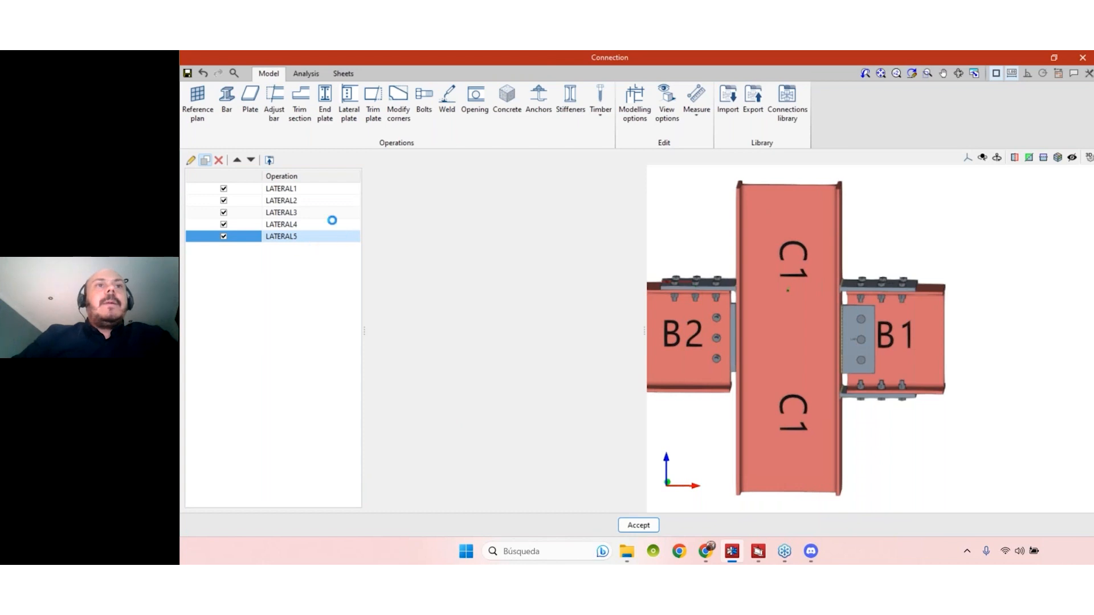
{"action": "left_click", "coordinate": [560, 182]}
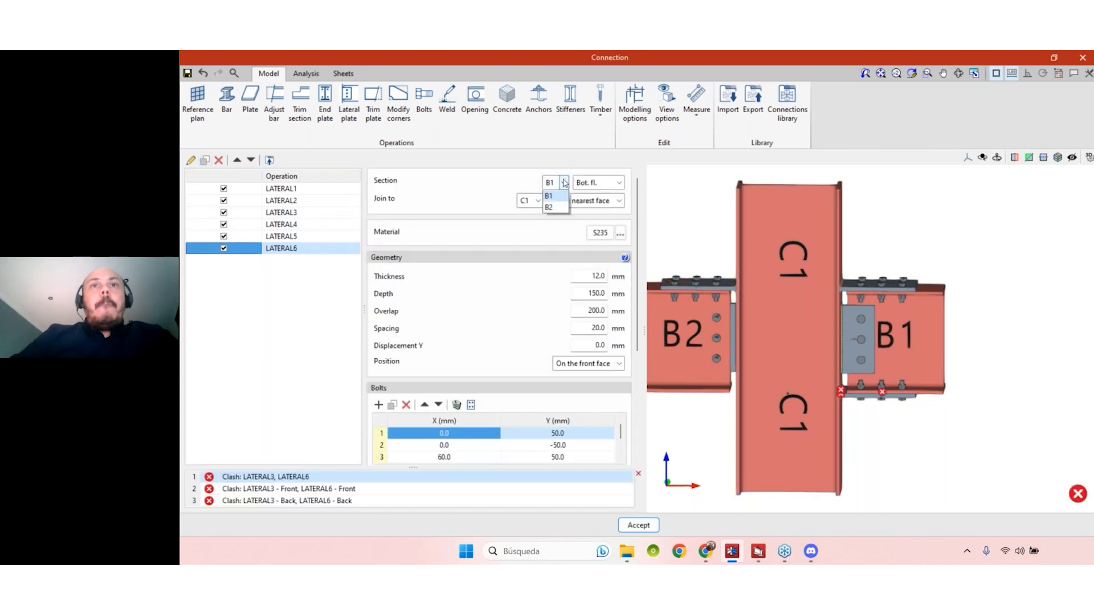
{"action": "left_click", "coordinate": [550, 219]}
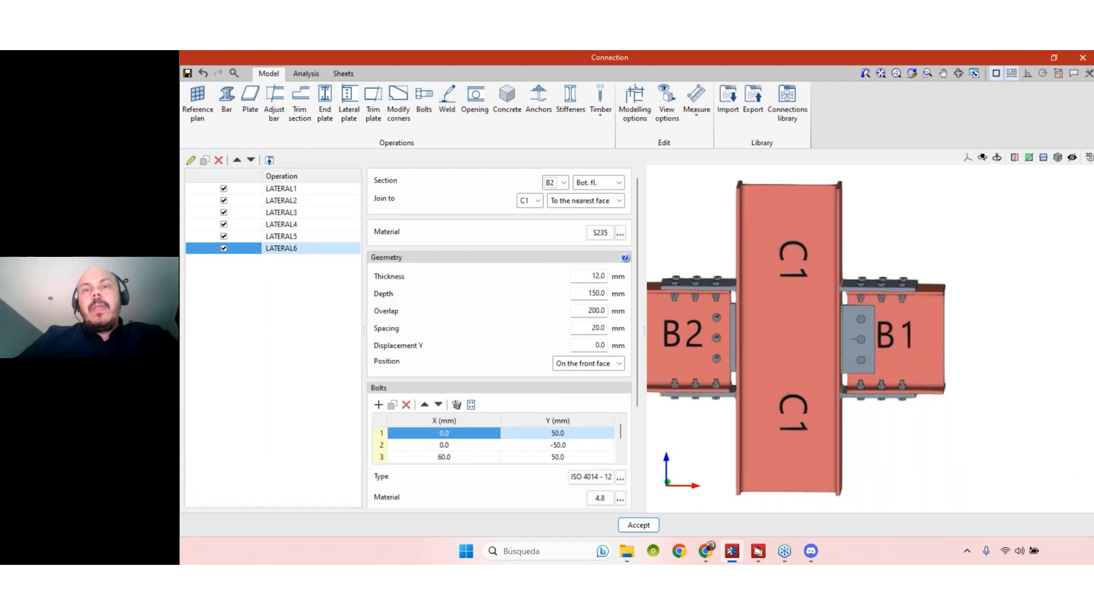
{"action": "scroll", "coordinate": [987, 421], "scroll_direction": "down", "scroll_amount": 1}
{"action": "mouse_move", "coordinate": [974, 425]}
{"action": "middle_mouse_down"}
{"action": "mouse_move", "coordinate": [994, 437]}
{"action": "mouse_move", "coordinate": [966, 420]}
{"action": "middle_mouse_up"}
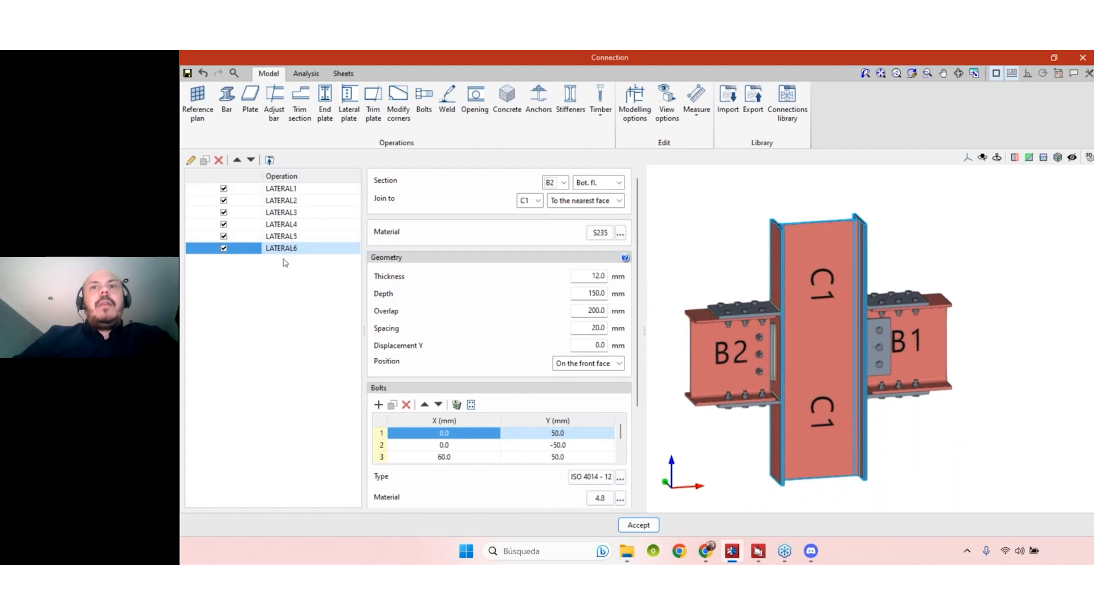
{"action": "middle_click_drag", "start_coordinate": [974, 447], "coordinate": [897, 421]}
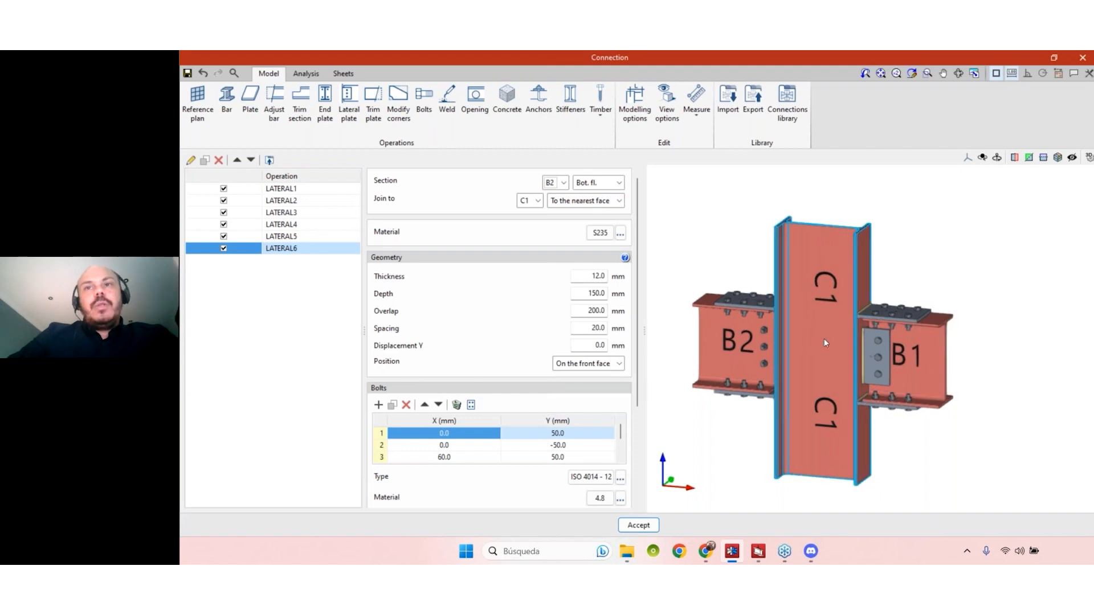
- Delete the B2 bottom flange plate operation and recreate it from a new duplicate of the B1 bottom flange plate assigned to B2
{"action": "left_click", "coordinate": [219, 161]}
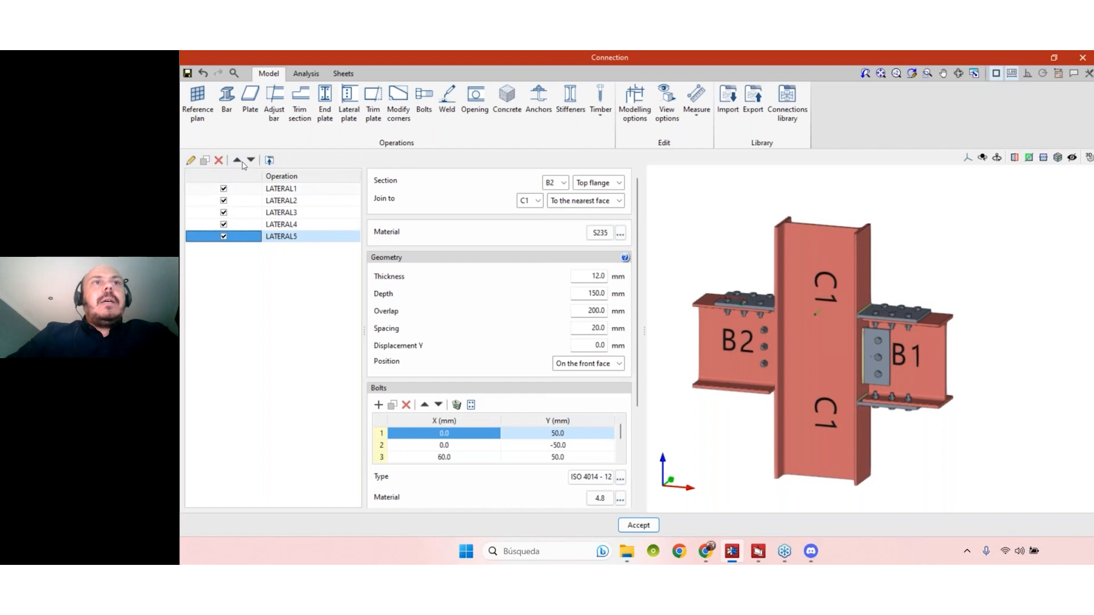
{"action": "left_click", "coordinate": [281, 213]}
{"action": "left_click", "coordinate": [205, 161]}
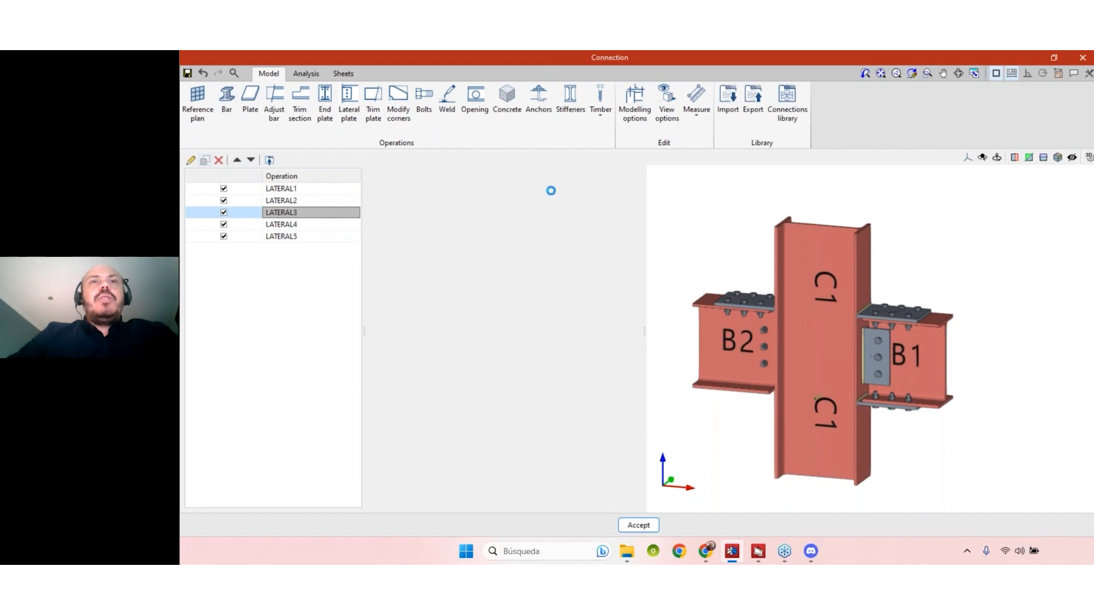
{"action": "left_click", "coordinate": [550, 183]}
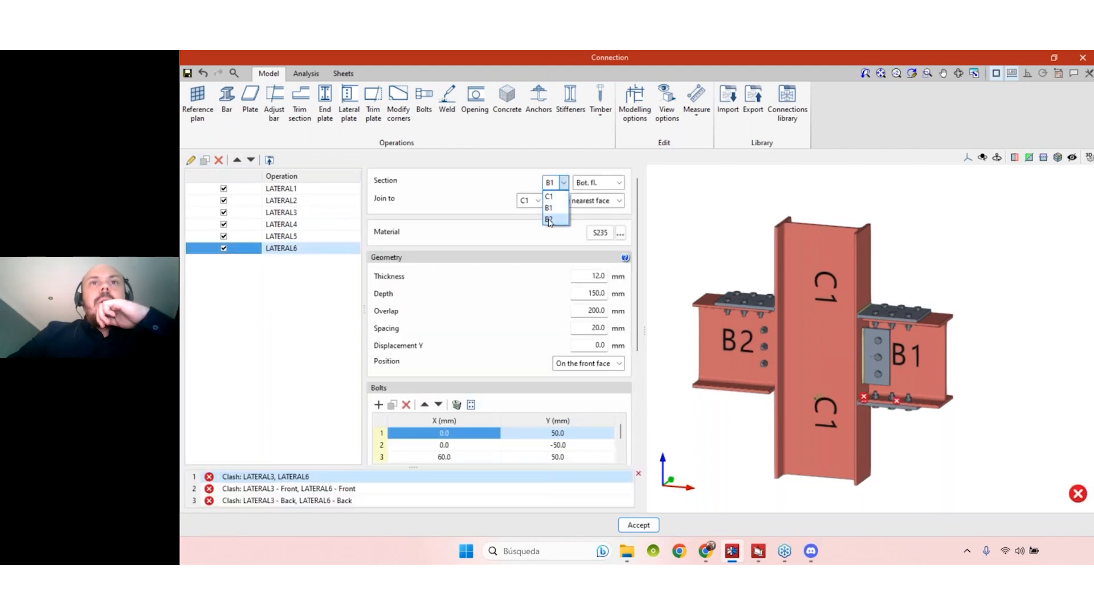
{"action": "left_click", "coordinate": [550, 220]}
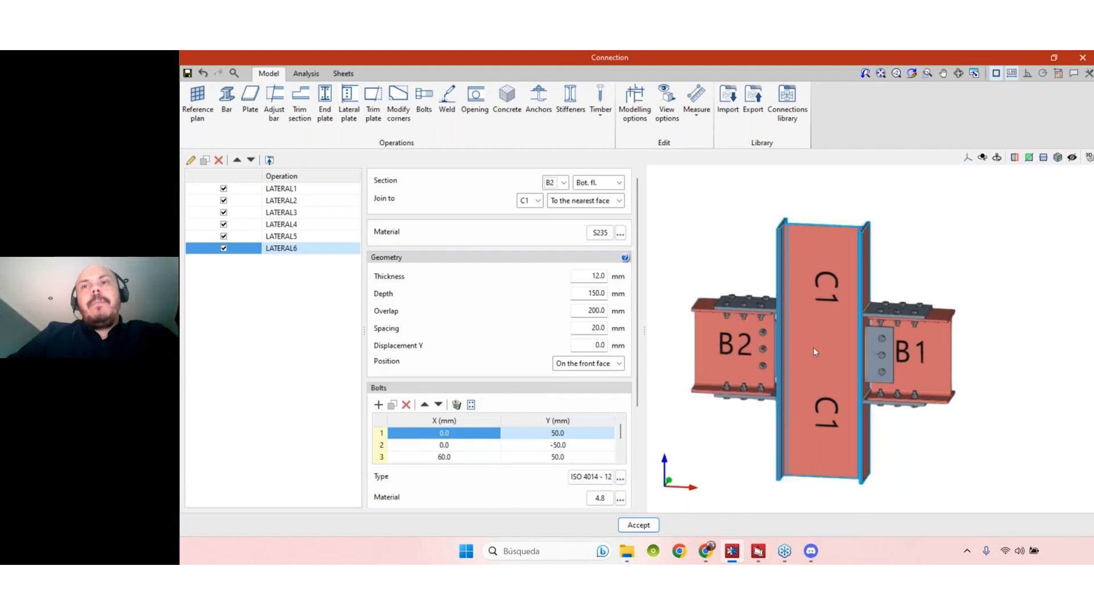
- Export operations LATERAL1 to LATERAL3 to the connections library with reference "Conection BEAM-COLUMN" and description "Type 1"
{"action": "left_click", "coordinate": [281, 188]}
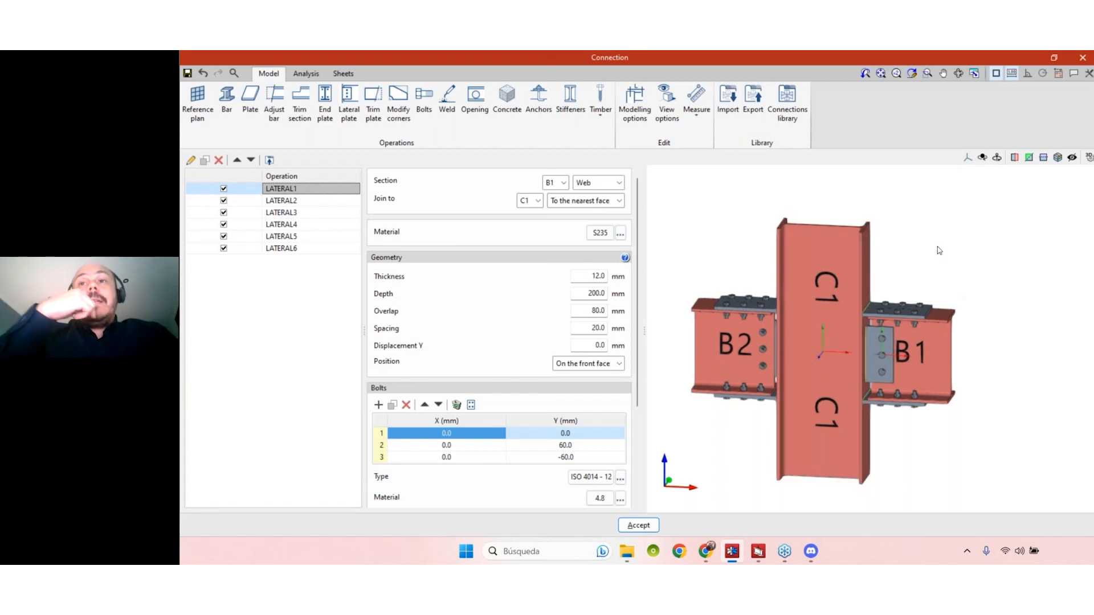
{"action": "left_click", "coordinate": [294, 213]}
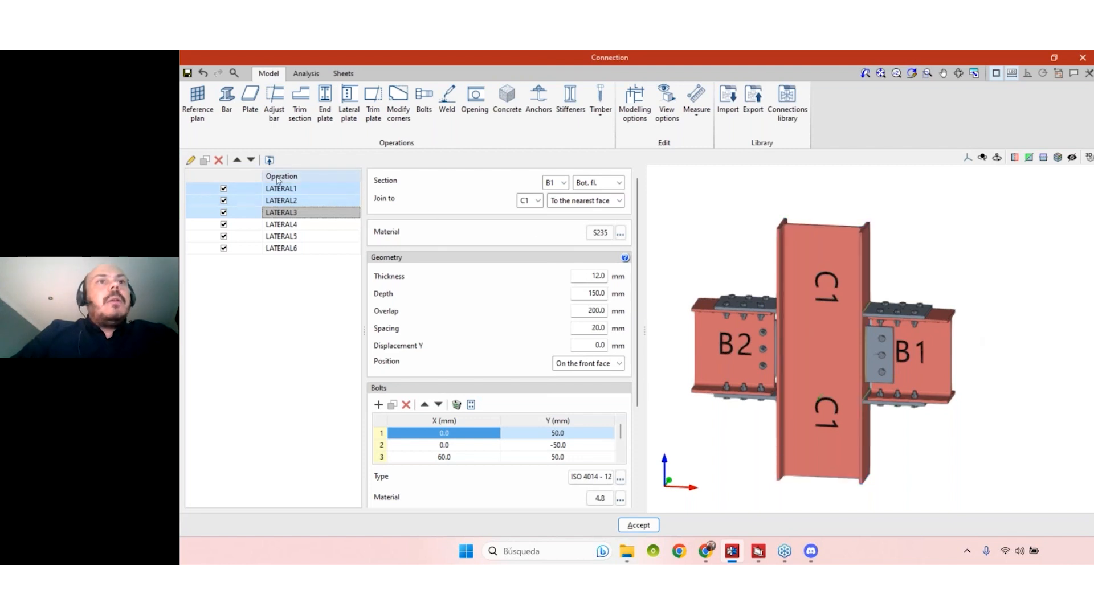
{"action": "left_click", "coordinate": [269, 160]}
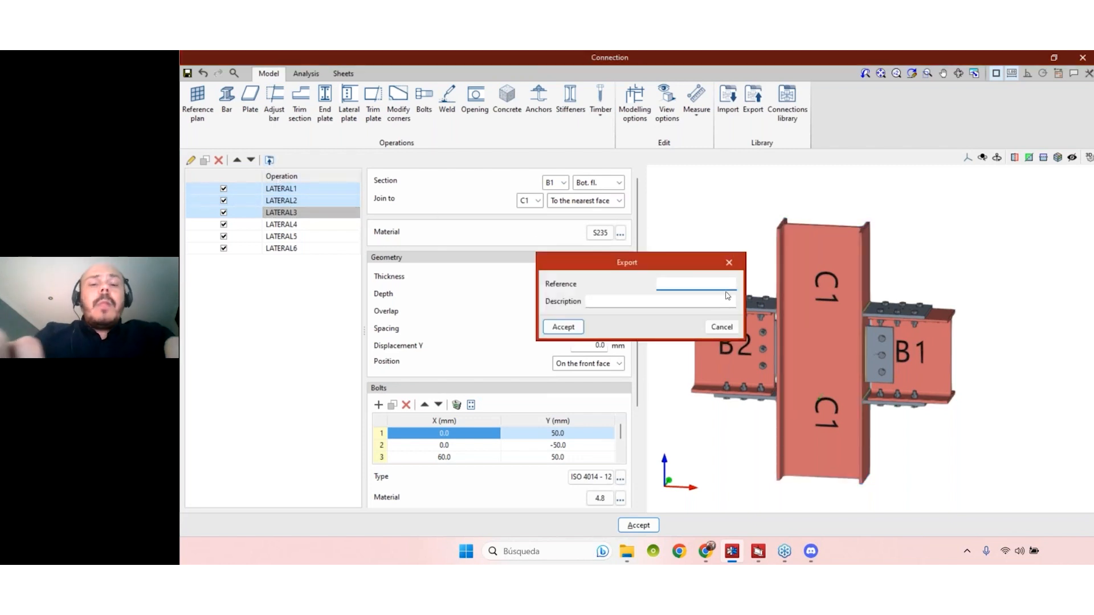
{"action": "type", "text": "Conection BEAM"}
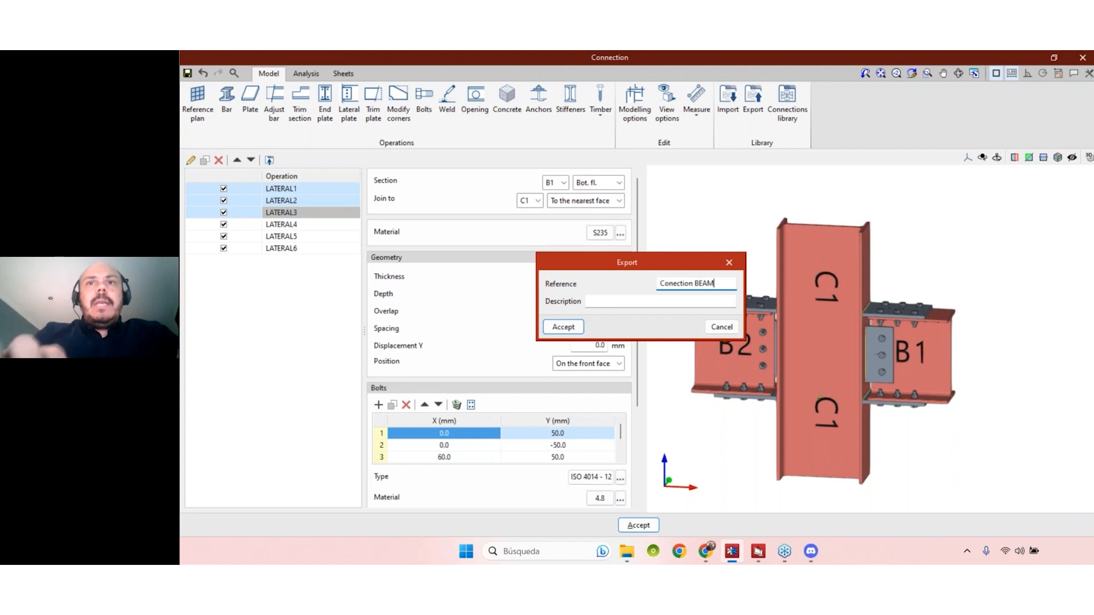
{"action": "type", "text": "-Col"}
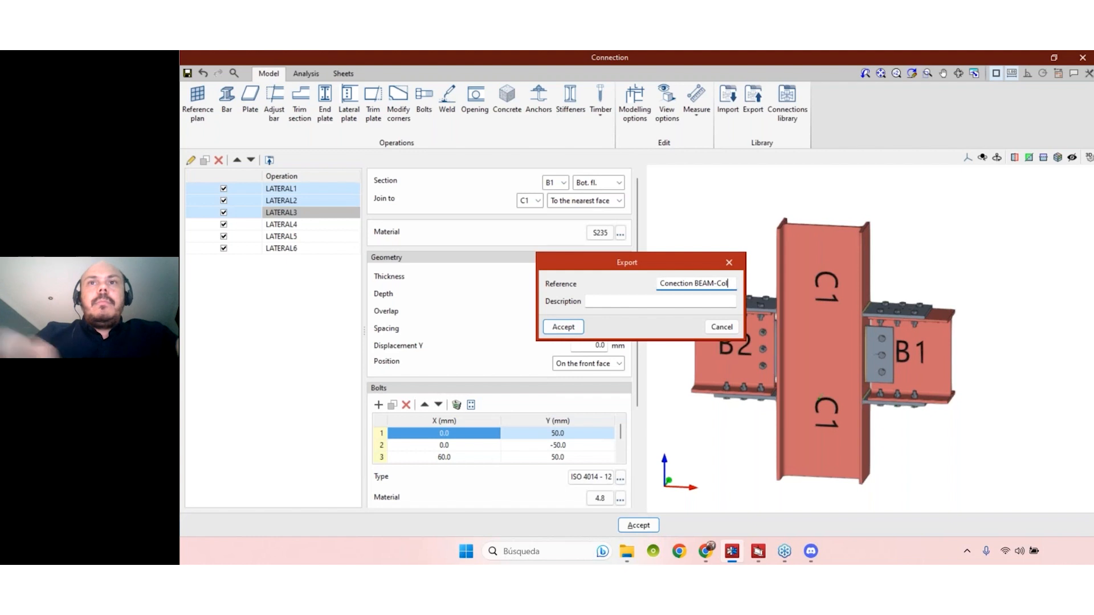
{"action": "type", "text": "uLUMN"}
{"action": "left_click", "coordinate": [662, 302]}
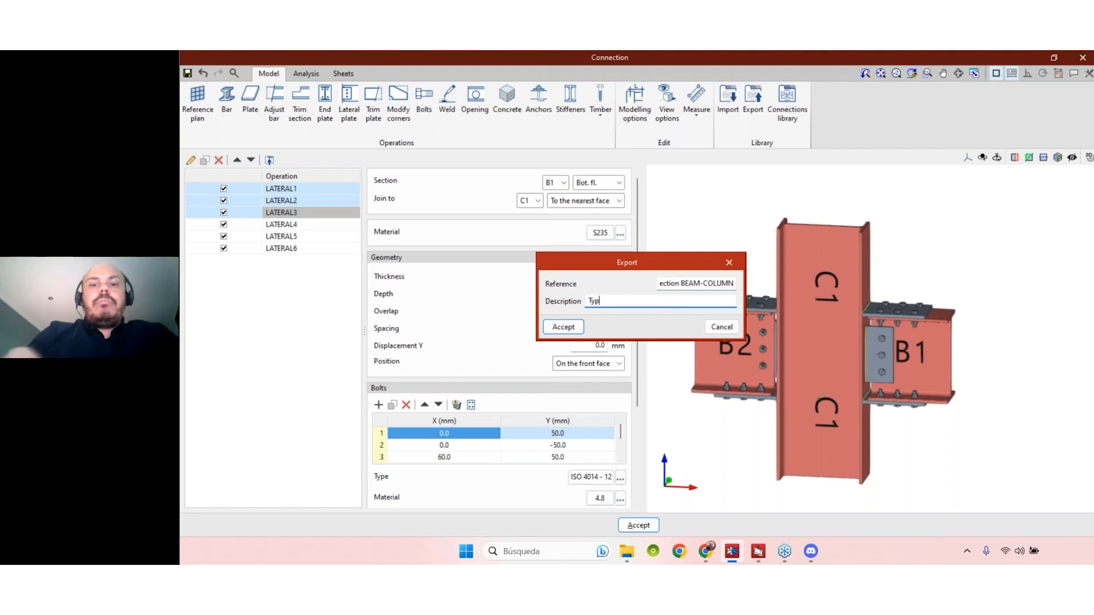
{"action": "left_click", "coordinate": [563, 327]}
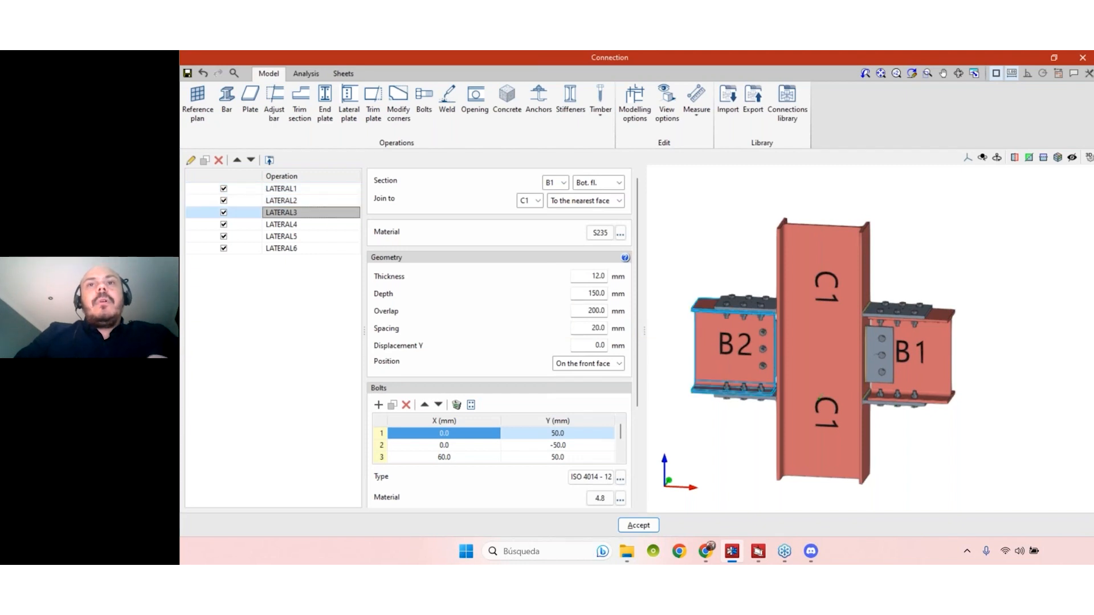
- Browse the connections library and examine the "Conection BEAM-COLUMN" entry's 3D preview from several angles
{"action": "left_click", "coordinate": [795, 103]}
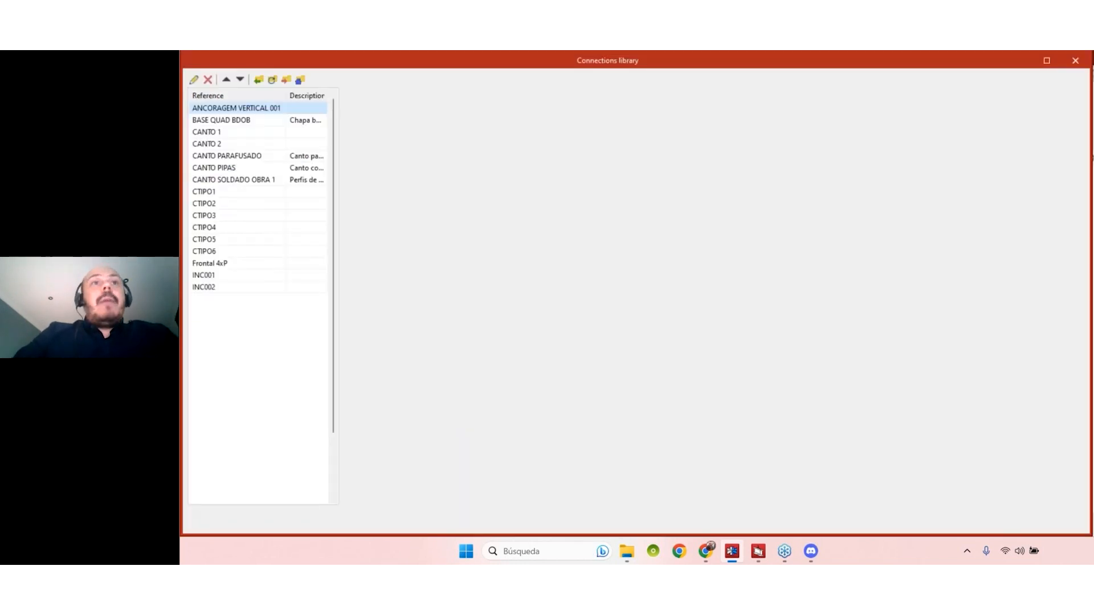
{"action": "scroll", "coordinate": [249, 193], "scroll_direction": "down", "scroll_amount": 3}
{"action": "left_click", "coordinate": [253, 192]}
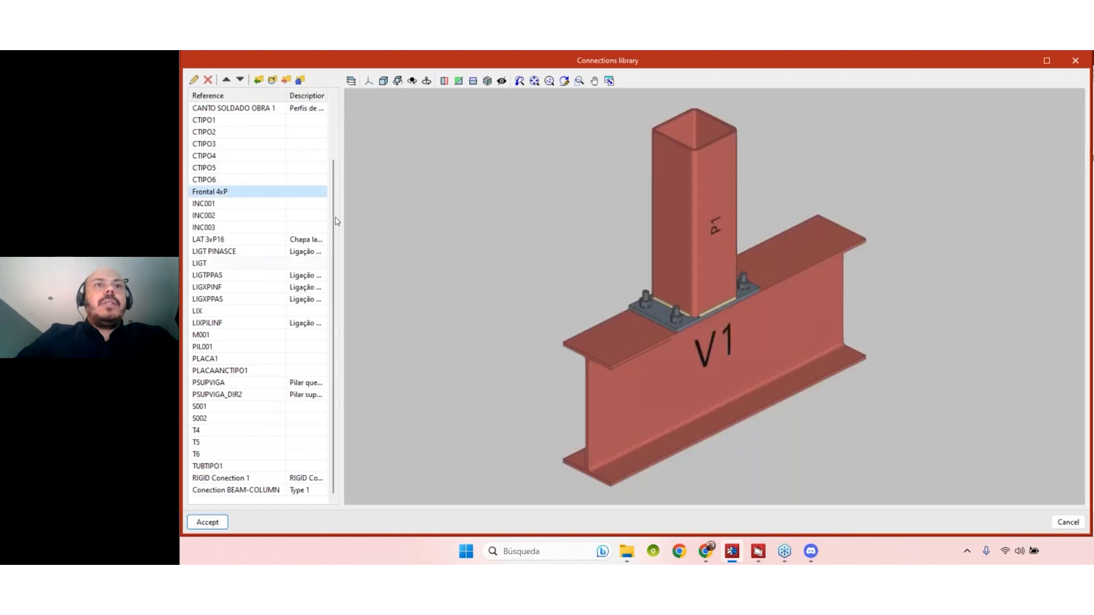
{"action": "left_click", "coordinate": [257, 275]}
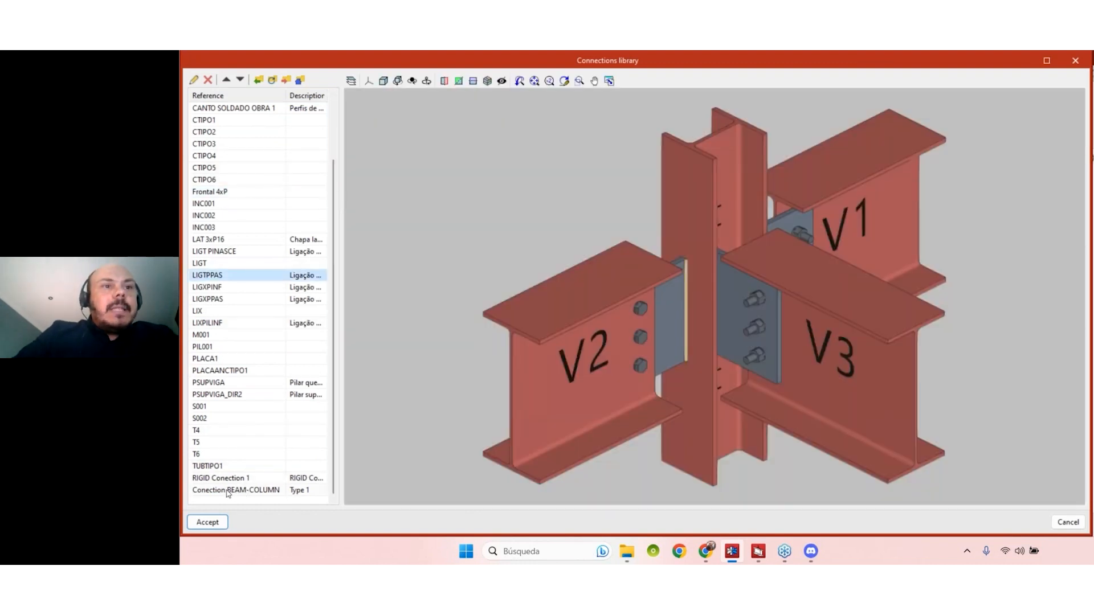
{"action": "left_click", "coordinate": [227, 491]}
{"action": "middle_click_drag", "start_coordinate": [828, 403], "coordinate": [859, 311]}
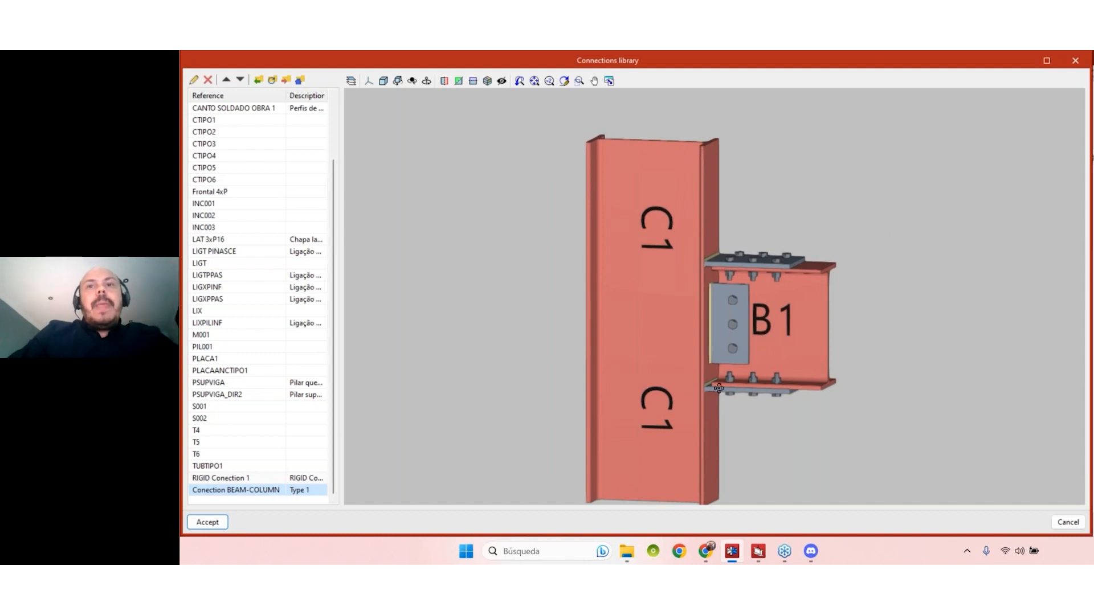
{"action": "middle_click_drag", "start_coordinate": [719, 388], "coordinate": [575, 322]}
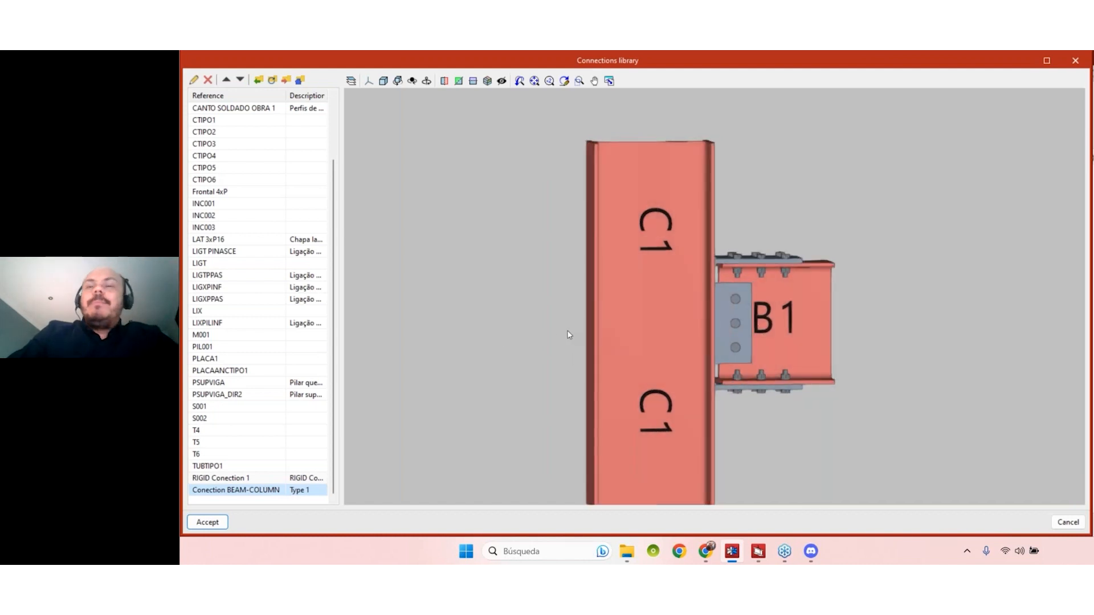
{"action": "scroll", "coordinate": [663, 347], "scroll_direction": "down", "scroll_amount": 2}
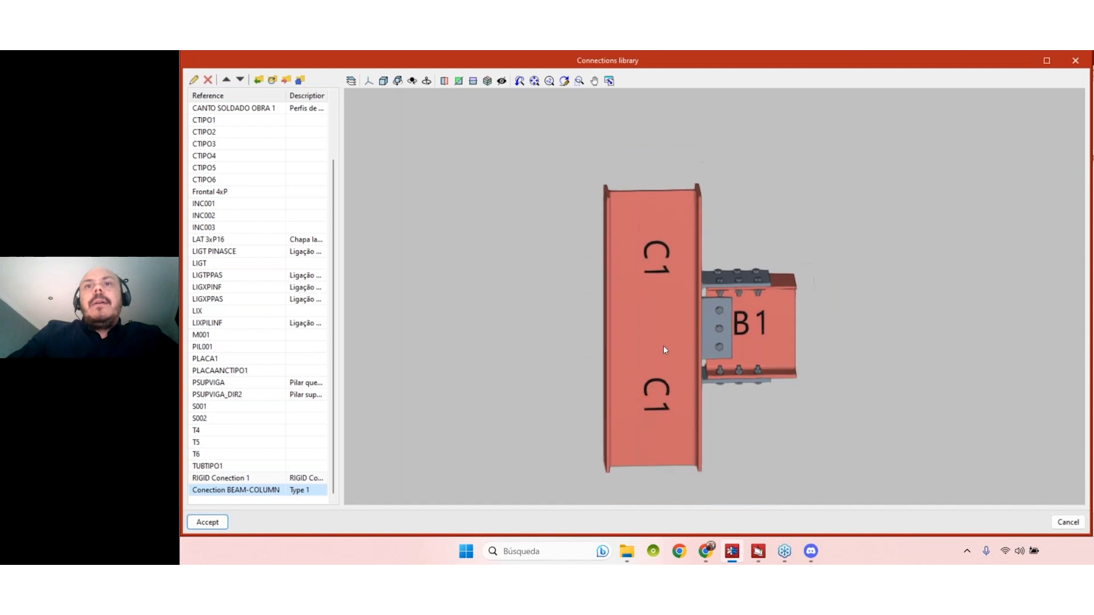
{"action": "middle_click_drag", "start_coordinate": [662, 350], "coordinate": [695, 313]}
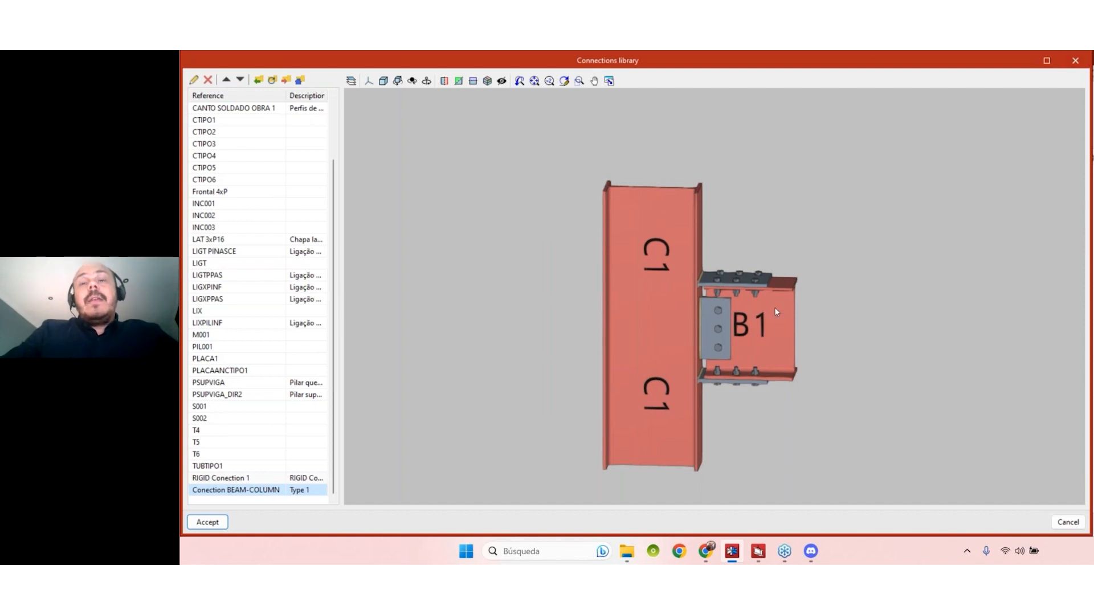
{"action": "left_click", "coordinate": [1075, 61]}
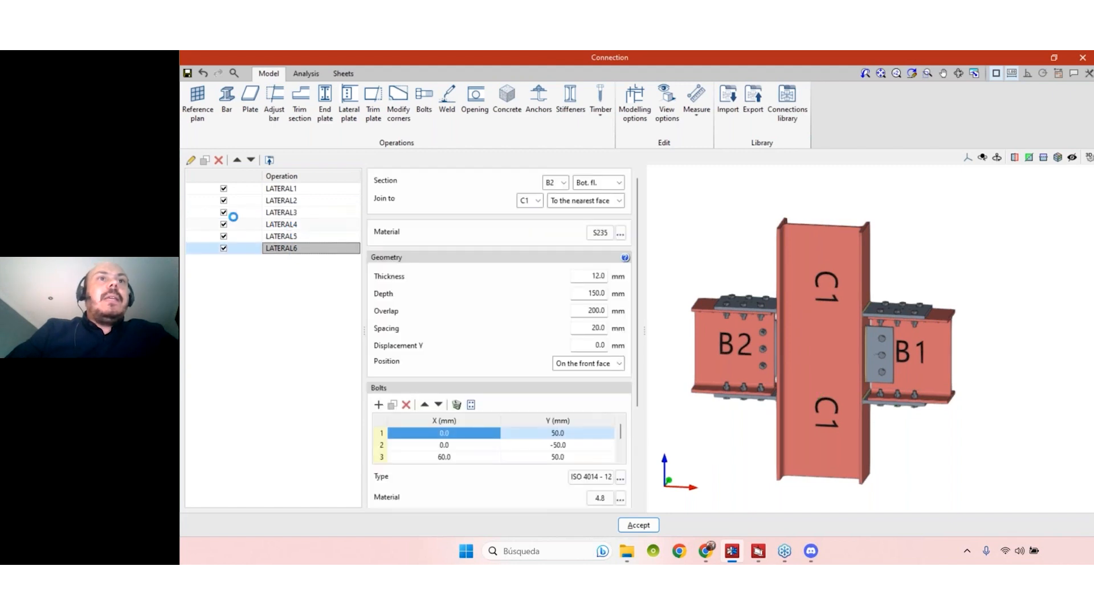
- Delete the three B2 lateral plate operations and import "Conection BEAM-COLUMN" from the library, keeping previously defined operations
{"action": "left_click", "coordinate": [284, 228], "text": "shift"}
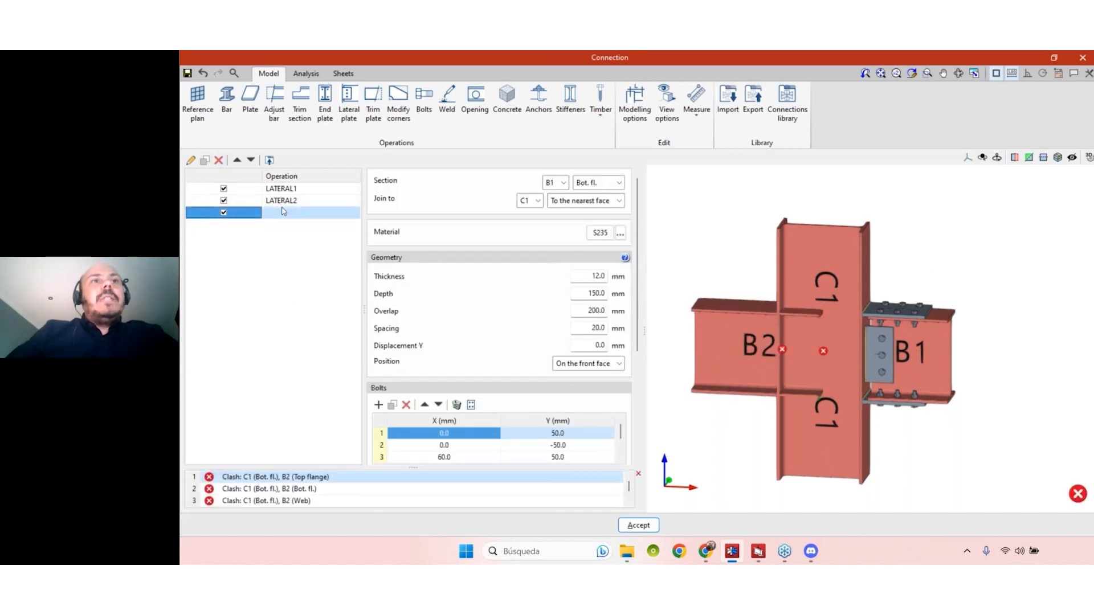
{"action": "left_click", "coordinate": [731, 114]}
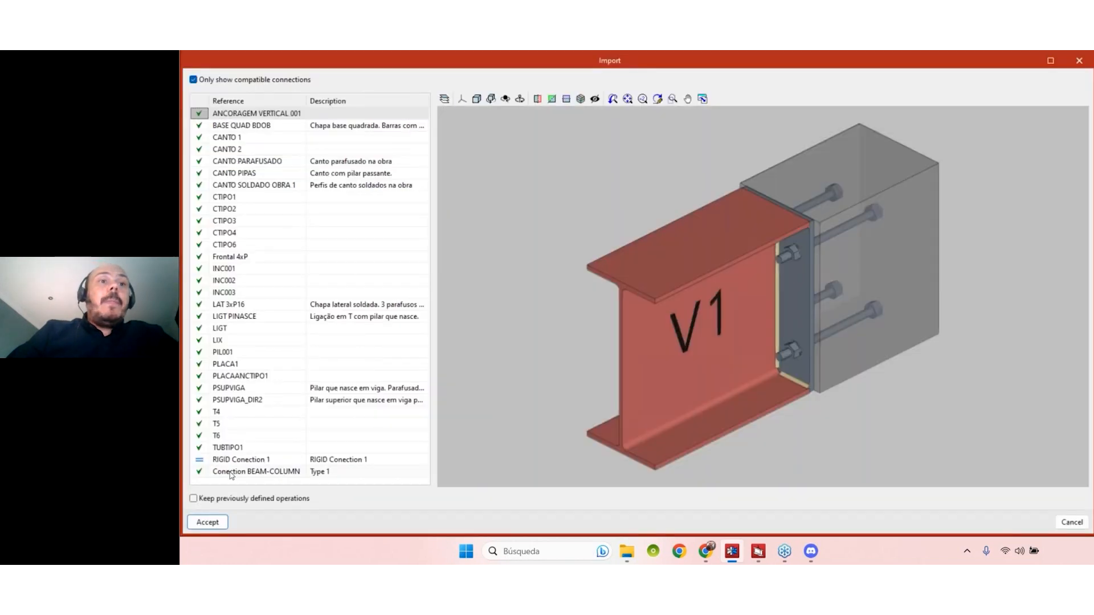
{"action": "left_click", "coordinate": [230, 477]}
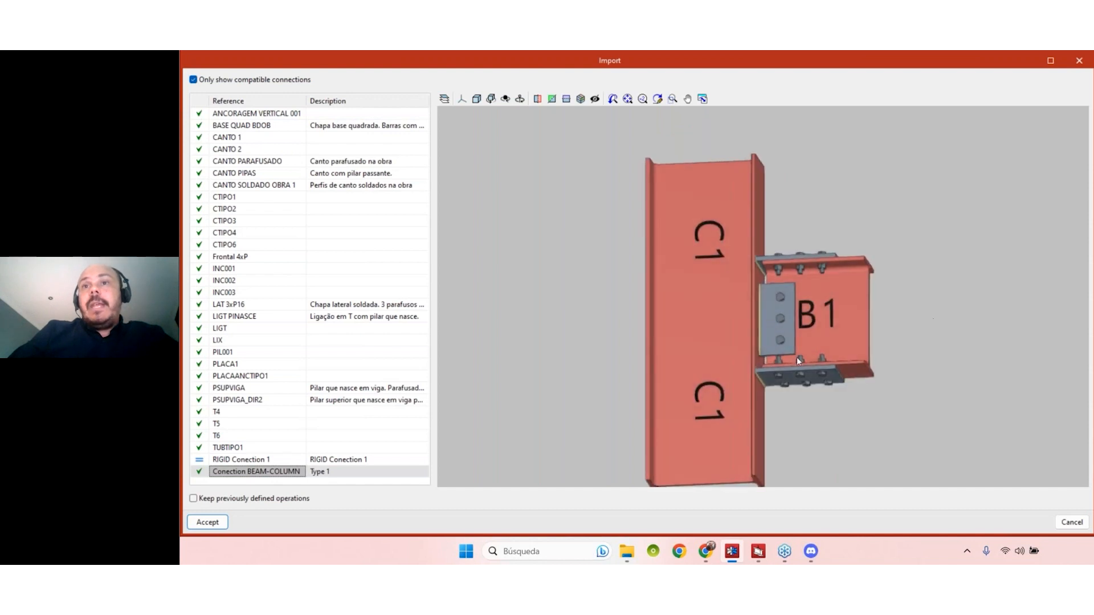
{"action": "left_click", "coordinate": [194, 499]}
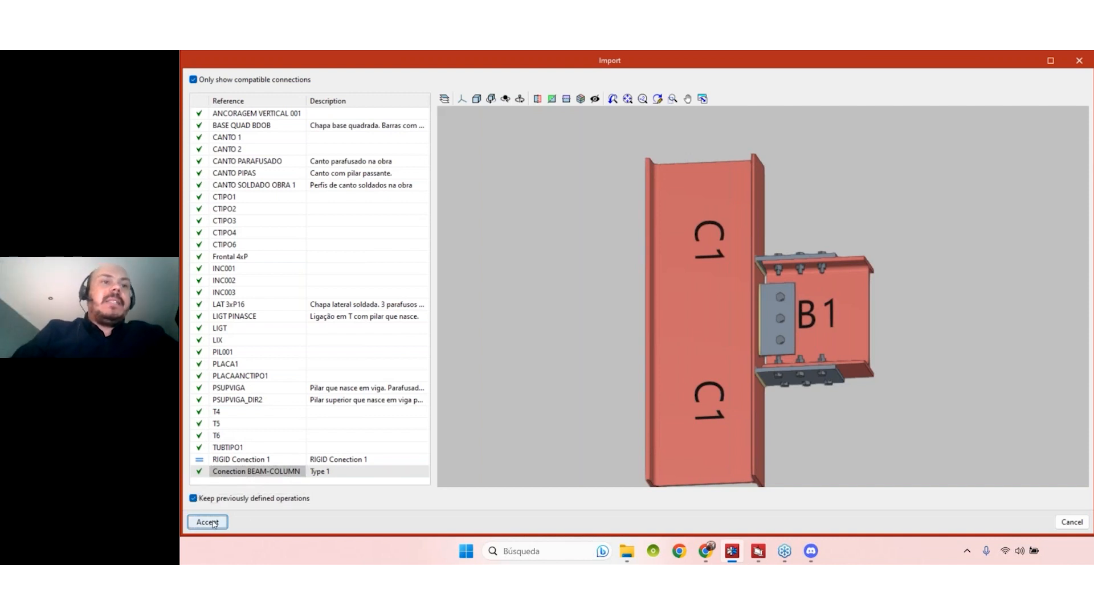
{"action": "left_click", "coordinate": [207, 523]}
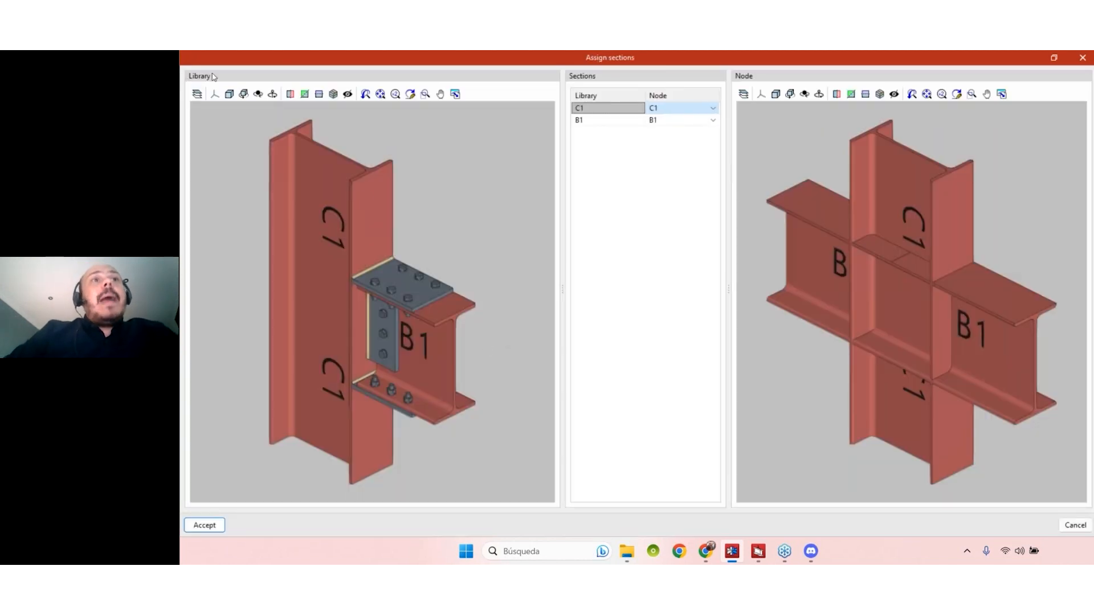
- Assign the library connection's section B1 to the node's beam B2 and accept the section assignment
{"action": "middle_click_drag", "start_coordinate": [823, 331], "coordinate": [912, 325]}
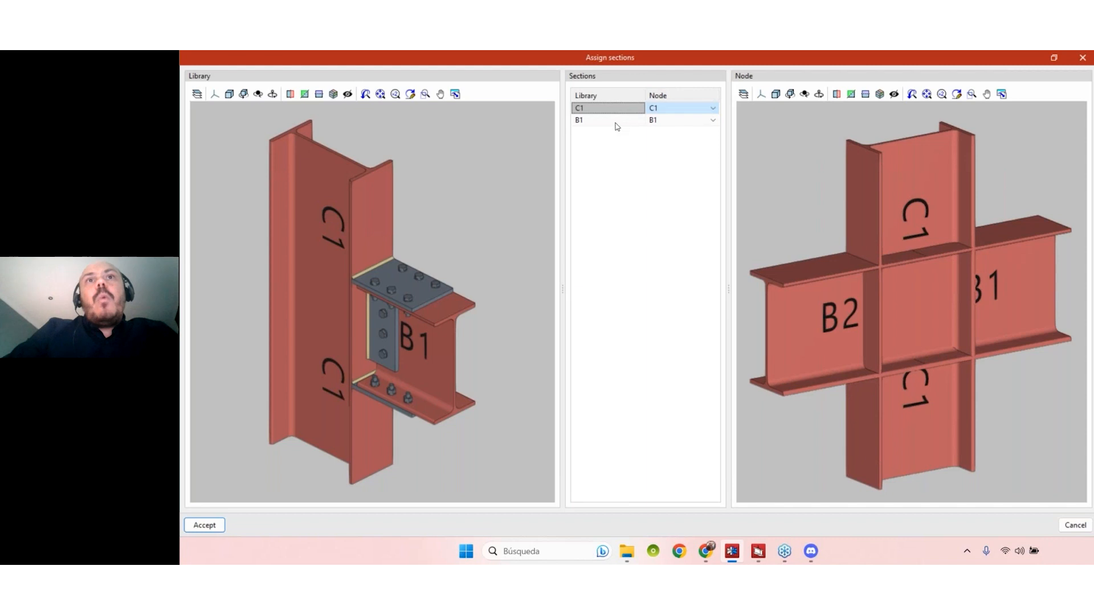
{"action": "left_click", "coordinate": [671, 127]}
{"action": "left_click", "coordinate": [713, 120]}
{"action": "left_click", "coordinate": [701, 139]}
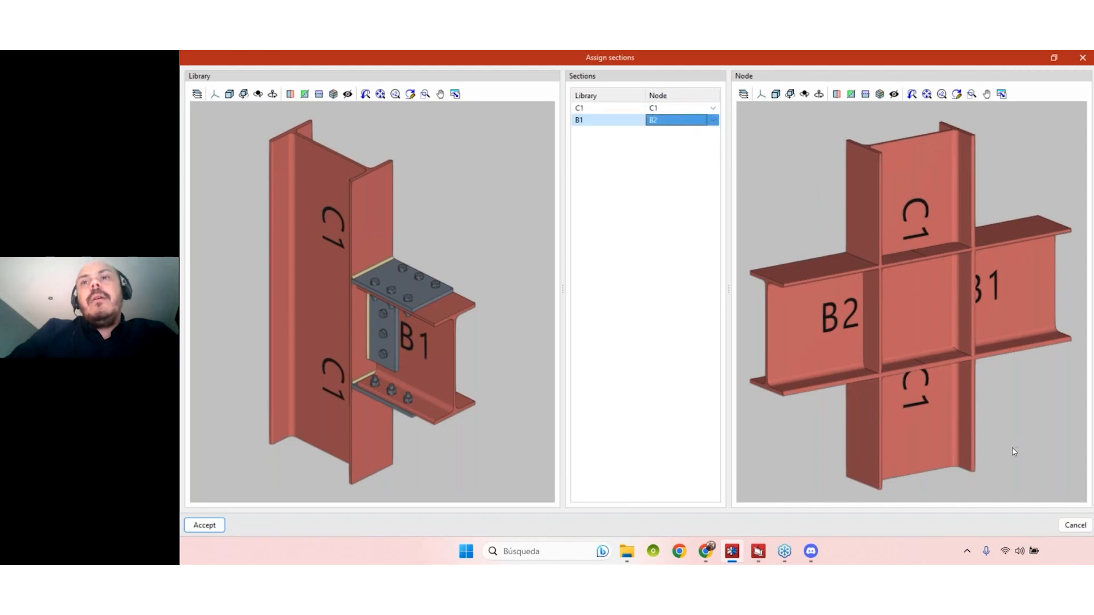
{"action": "left_click", "coordinate": [210, 524]}
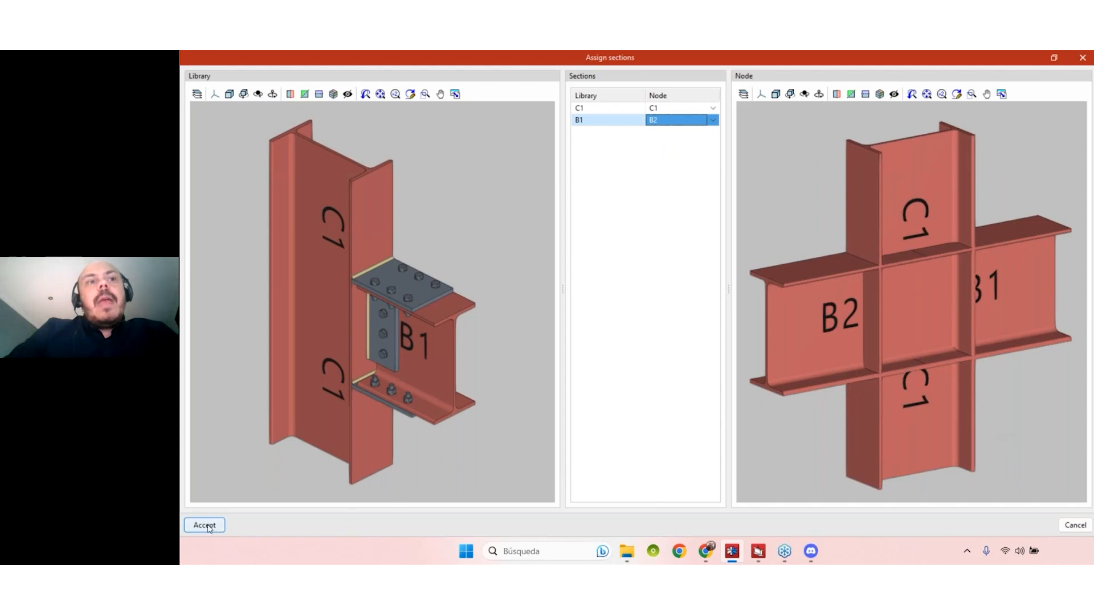